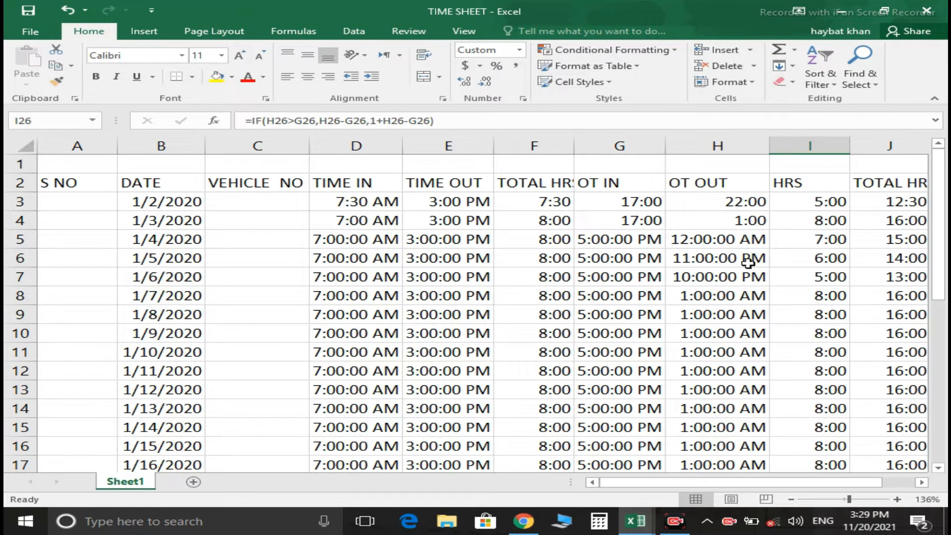
Add a new worksheet and enter the title "Time Calculation Sheet" in cell A1.
mouse_move(713, 485)
left_mouse_down()
mouse_move(747, 494)
mouse_move(713, 487)
left_mouse_up()
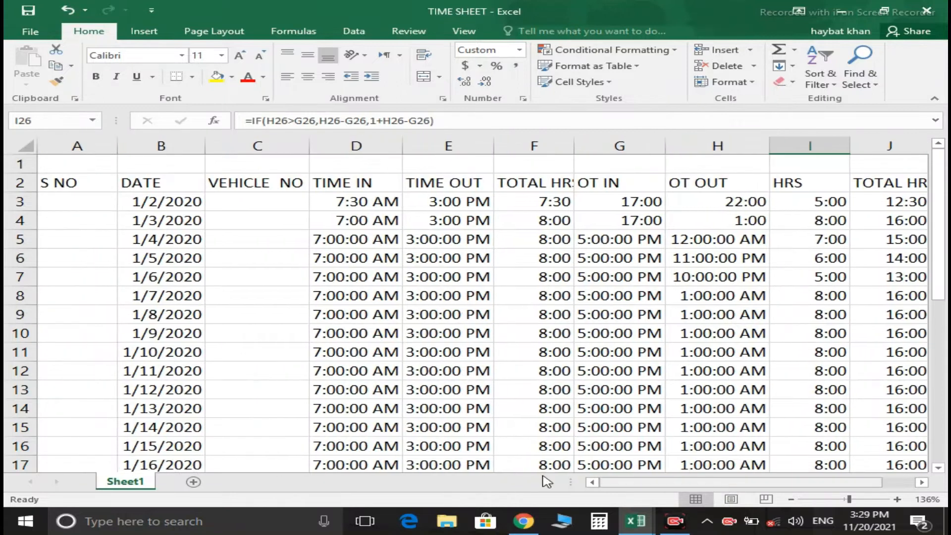
left_click(193, 483)
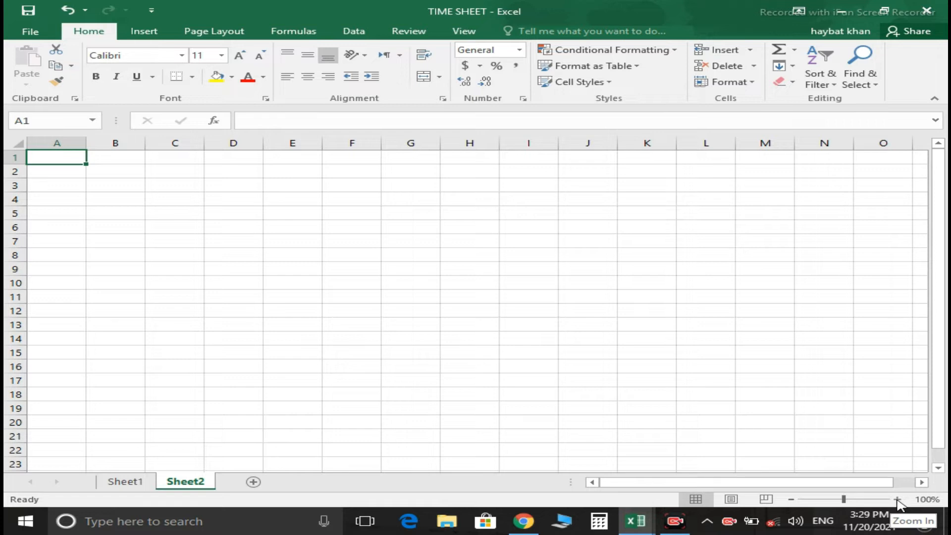
type("time")
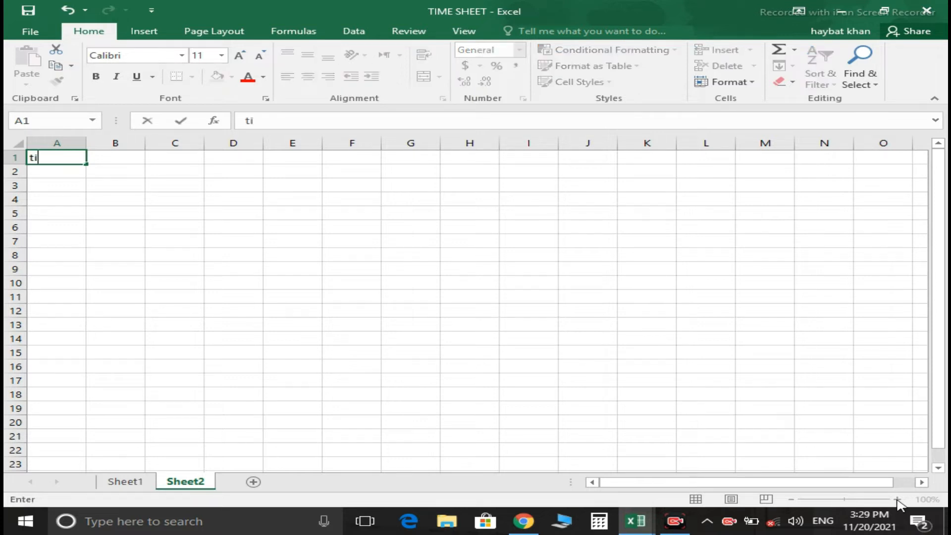
key("BackSpace")
key("BackSpace")
key("BackSpace")
key("BackSpace")
type("Time Ca")
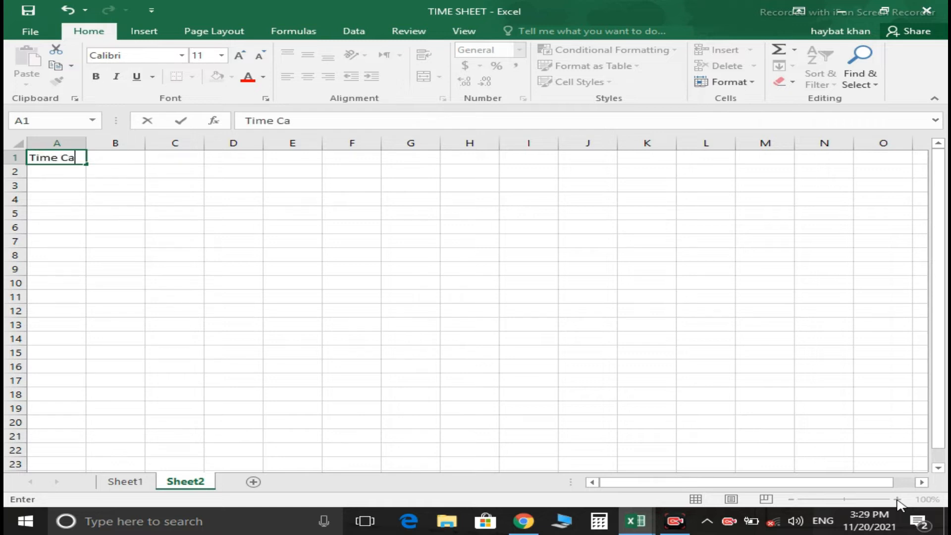
type("lculation ")
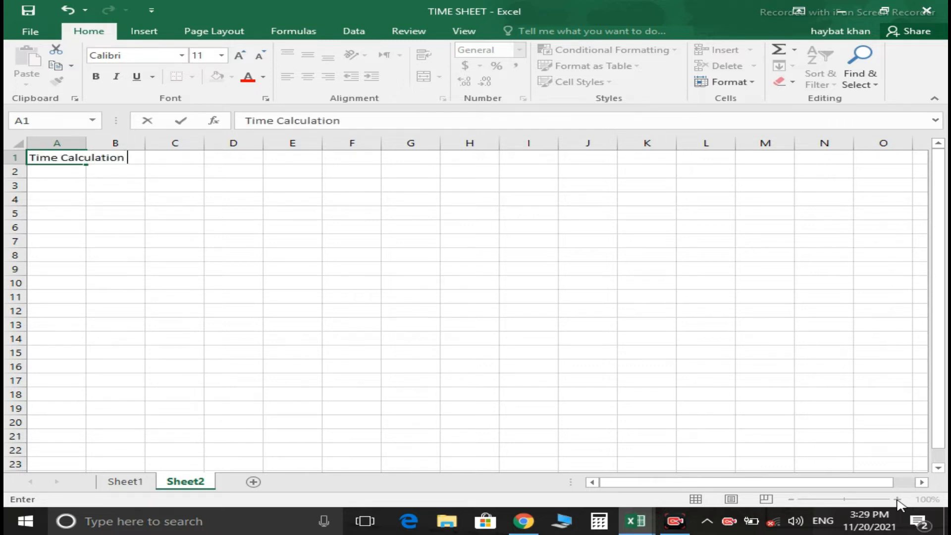
type("Sheet for")
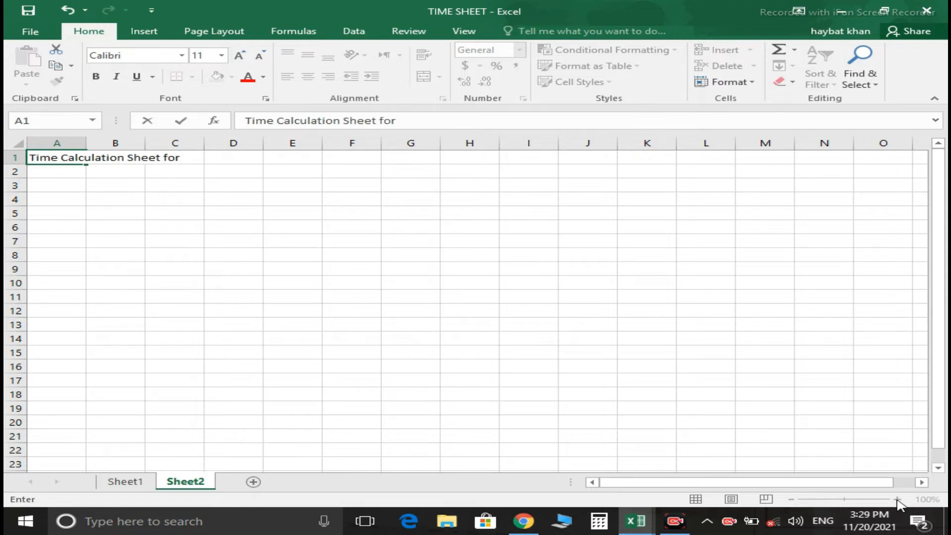
key("BackSpace")
key("BackSpace")
key("BackSpace")
key("BackSpace")
left_click(150, 196)
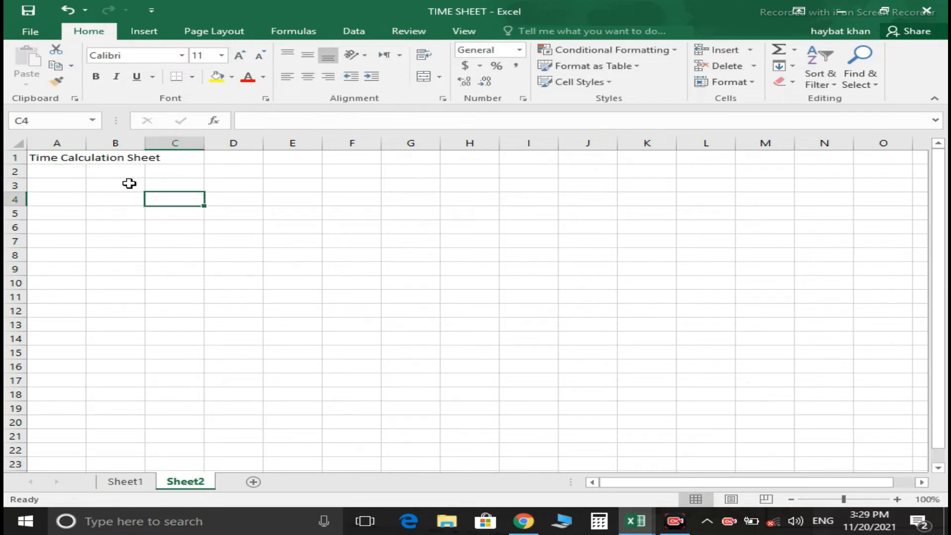
left_click(79, 159)
left_click_drag(80, 159, 356, 131)
key("ctrl+z")
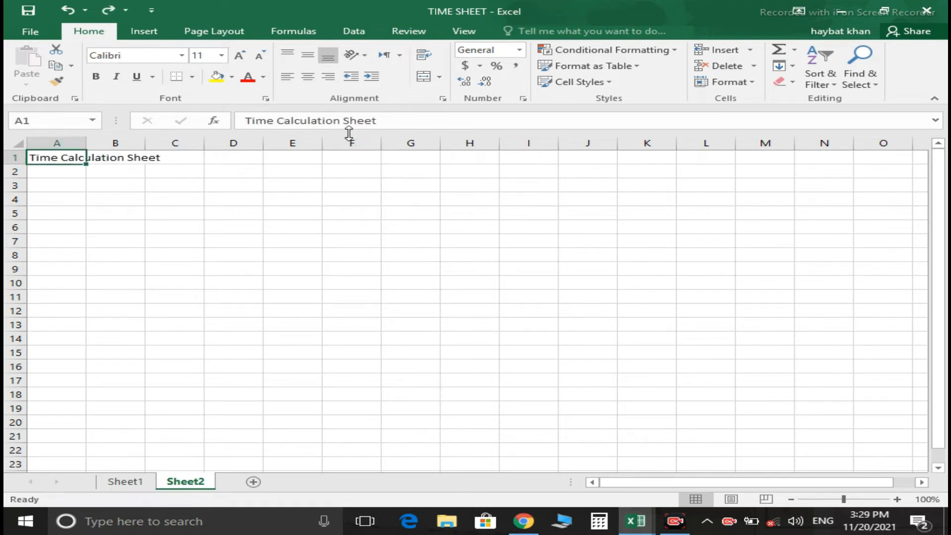
Merge and center the title across A1:L1 and increase its font size to 20.
left_click_drag(55, 159, 728, 155)
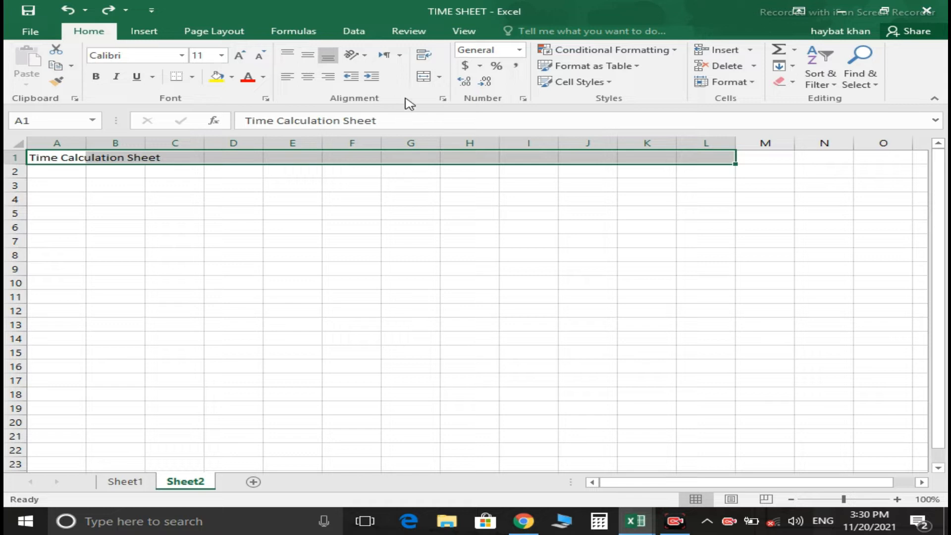
left_click(424, 78)
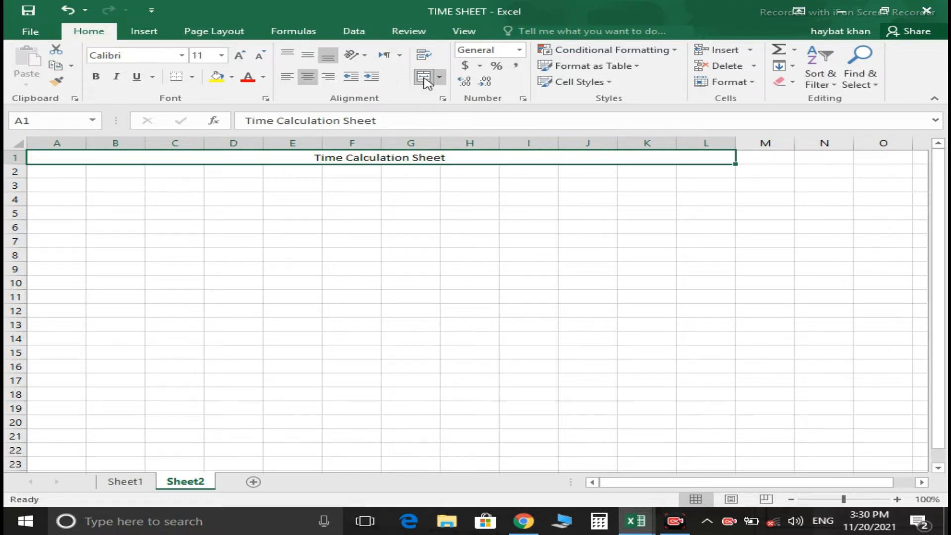
left_click(239, 56)
left_click(240, 55)
left_click(239, 56)
left_click(239, 56)
left_click(239, 55)
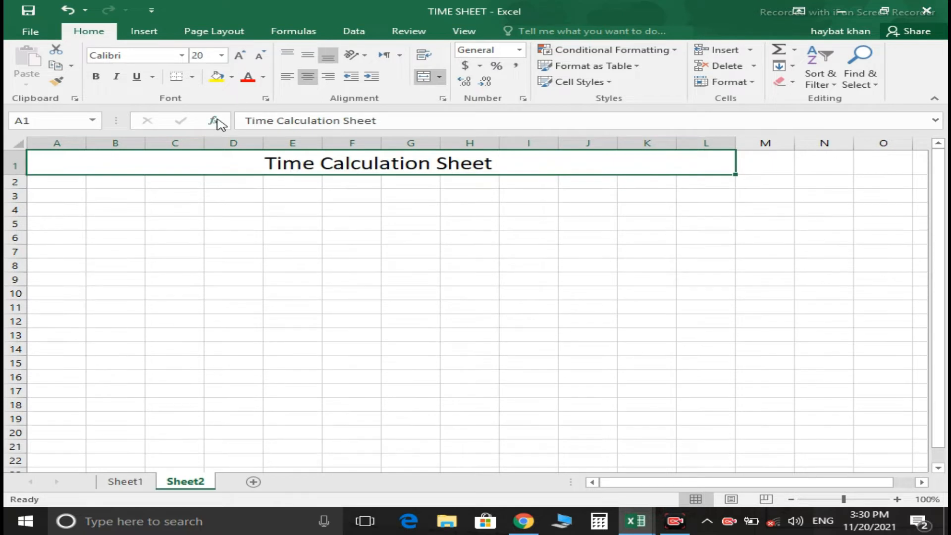
Colour the merged title's text red and fill its cell with yellow.
left_click(263, 77)
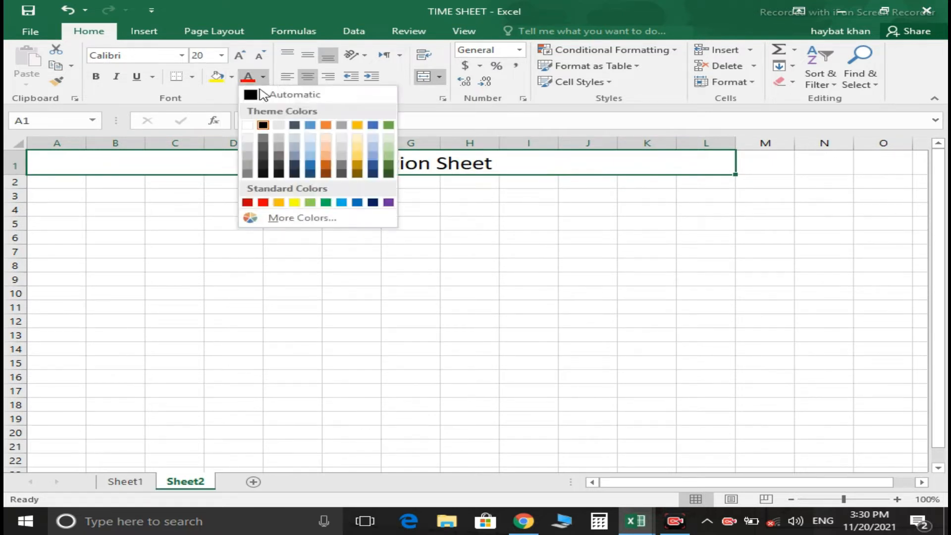
left_click(263, 202)
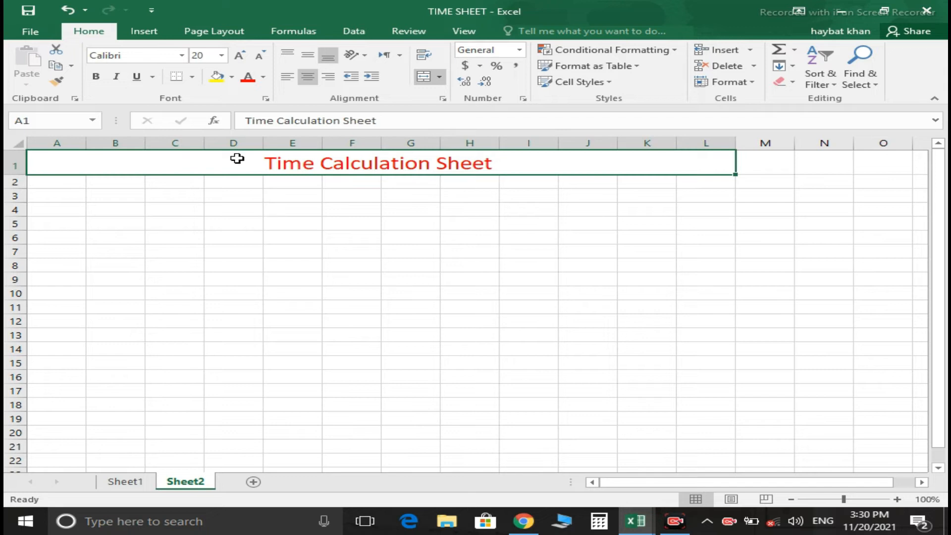
left_click(216, 77)
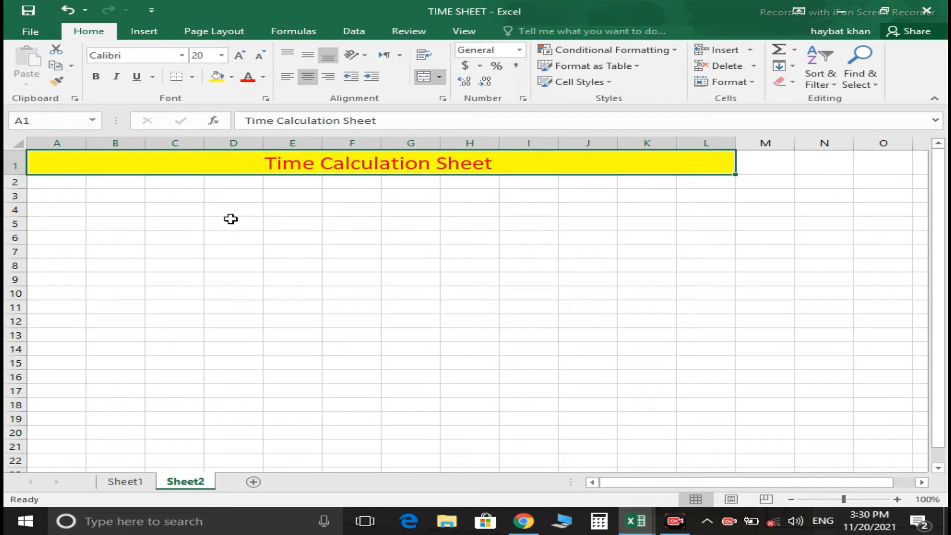
left_click(218, 184)
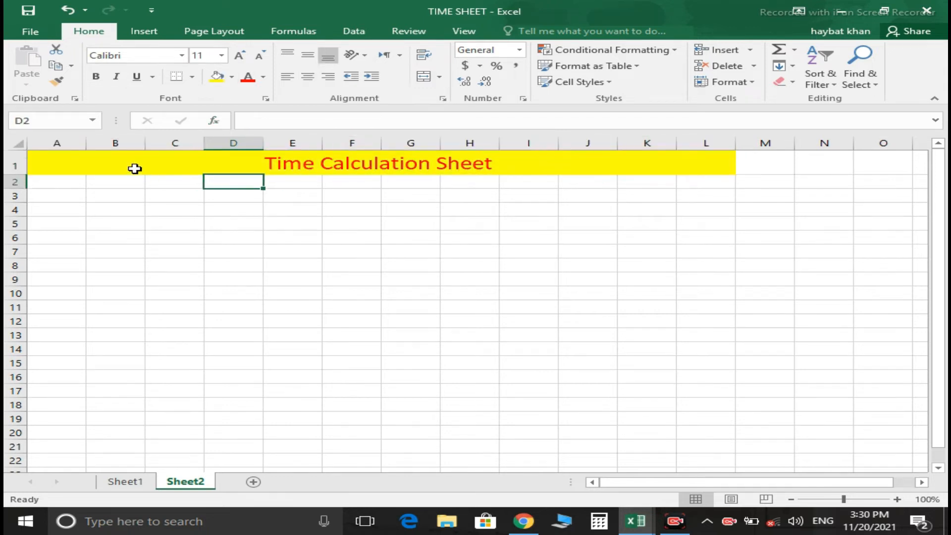
Apply all borders to the range A1:L20.
left_click(133, 167)
left_click_drag(117, 185, 186, 436)
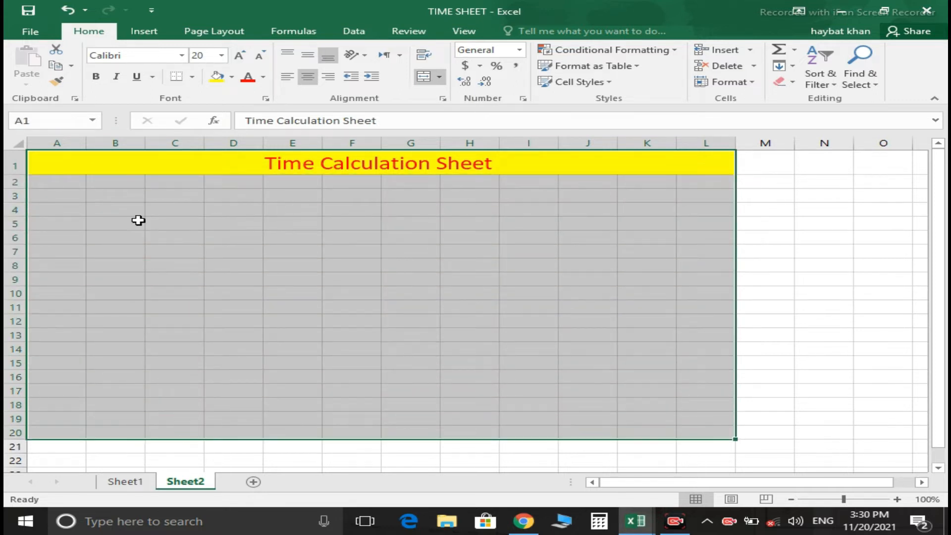
left_click(192, 79)
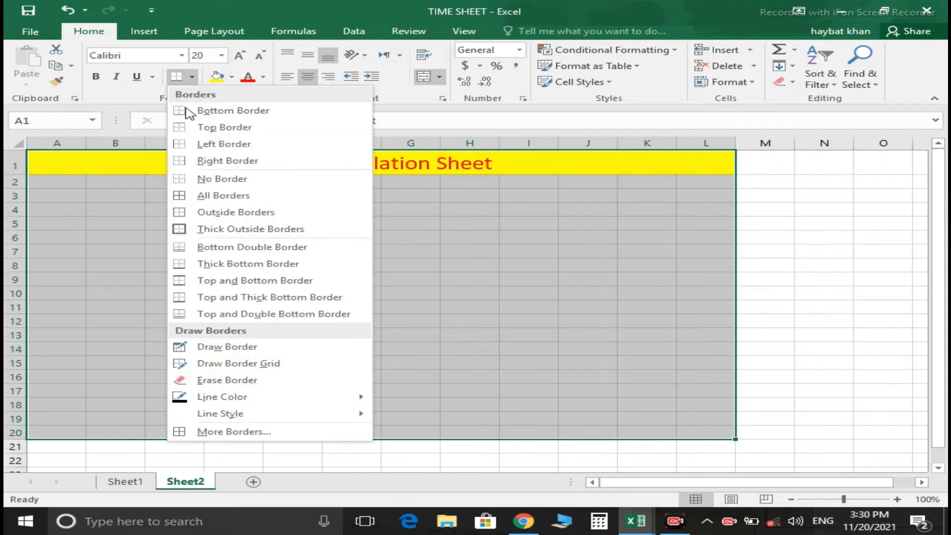
left_click(227, 196)
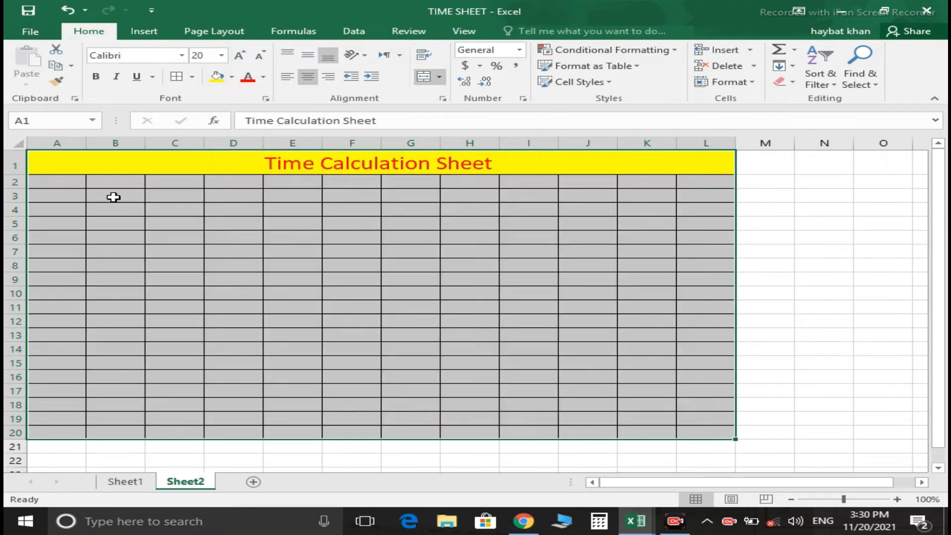
Enter the column headers S NO., DATE and VEHICLE NO in cells A2 to C2.
left_click(75, 188)
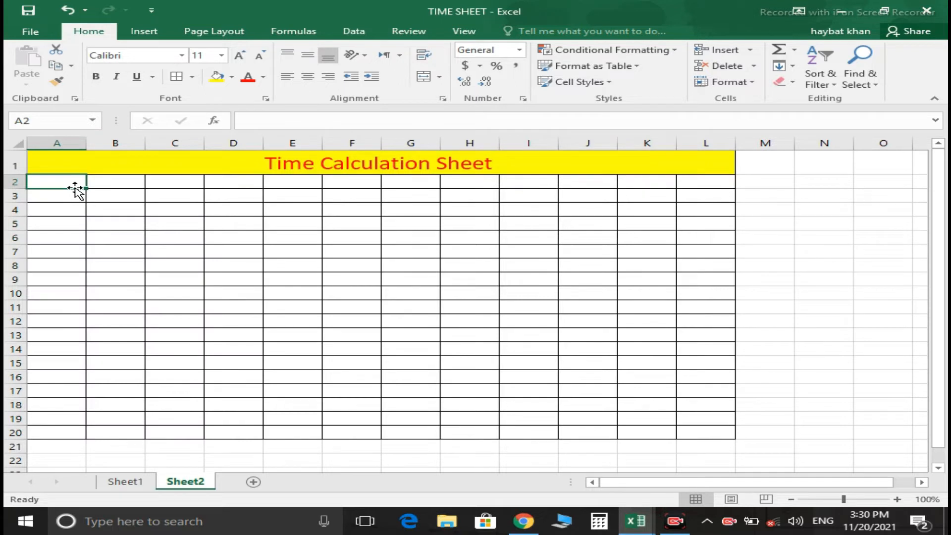
type("S NO.")
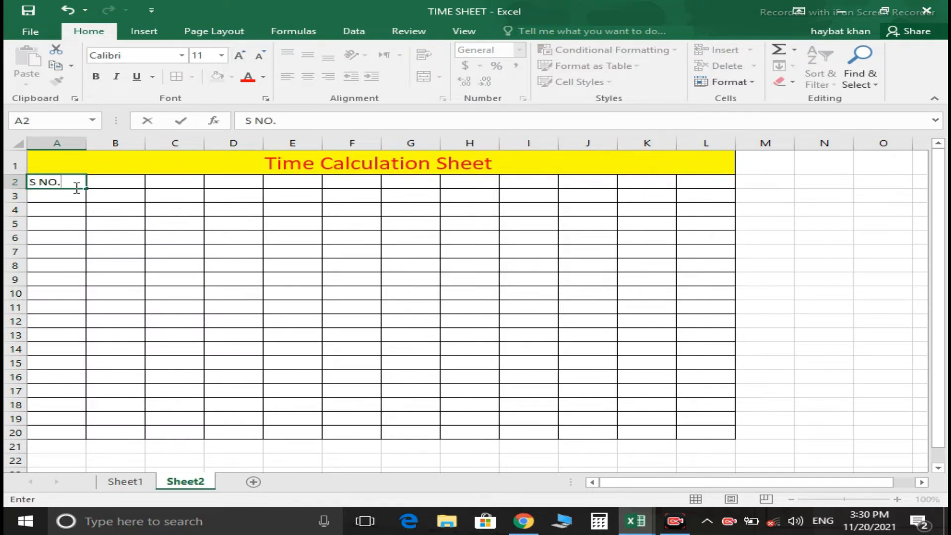
key("Tab")
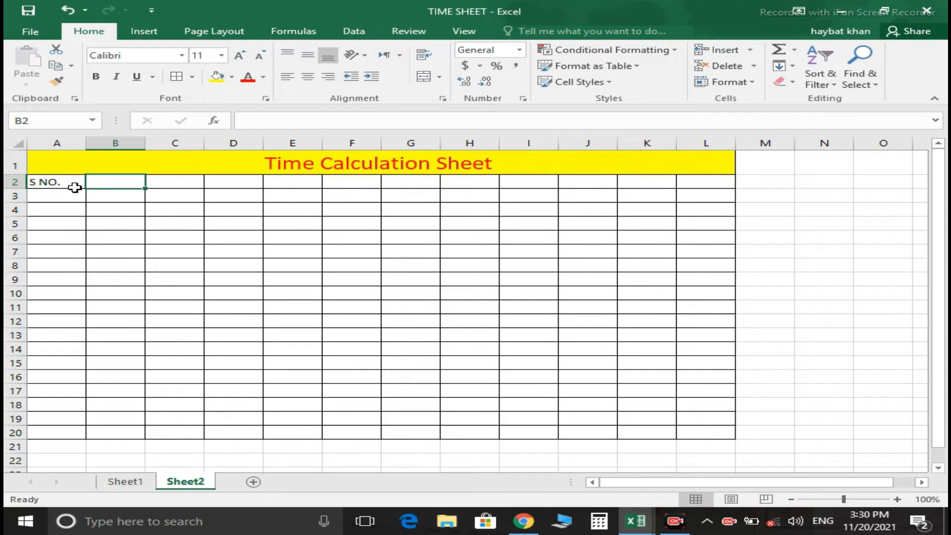
type("DATE")
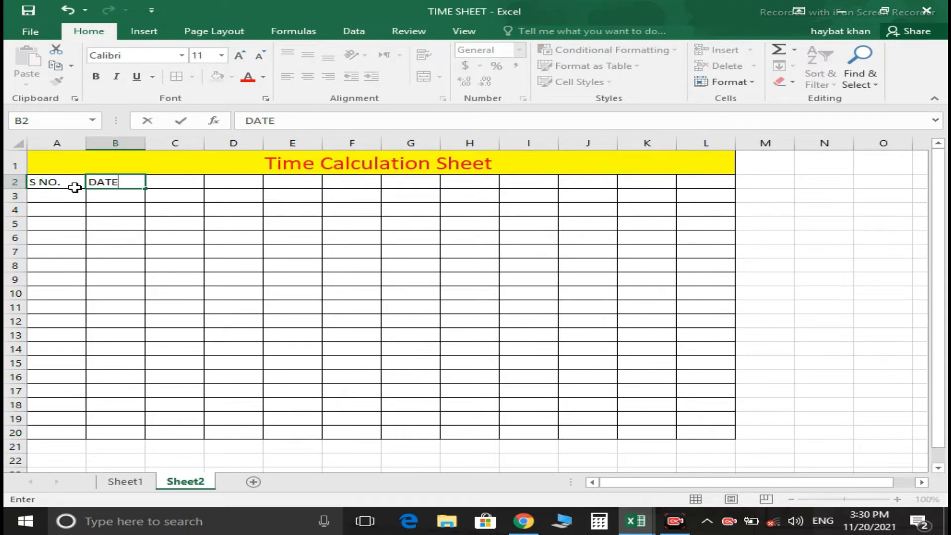
key("Tab")
type("VE")
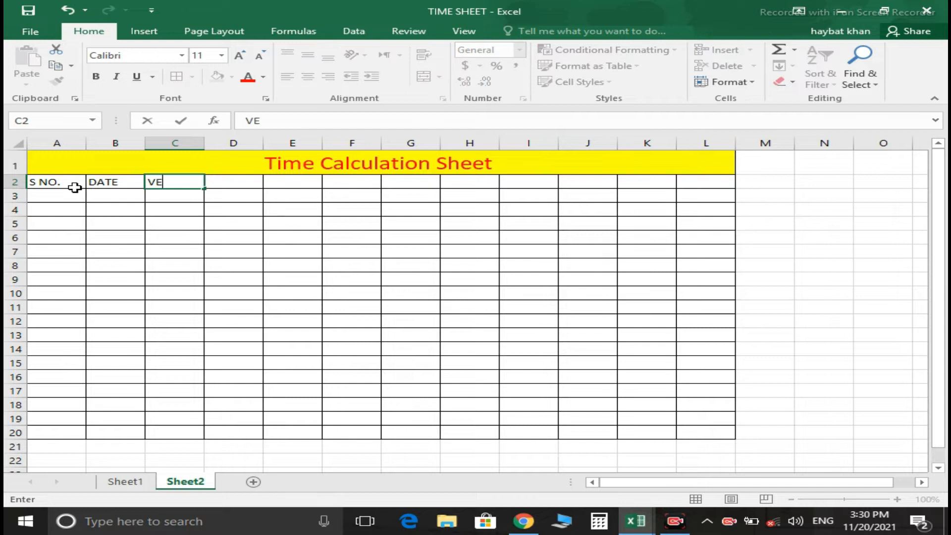
type("HICLE")
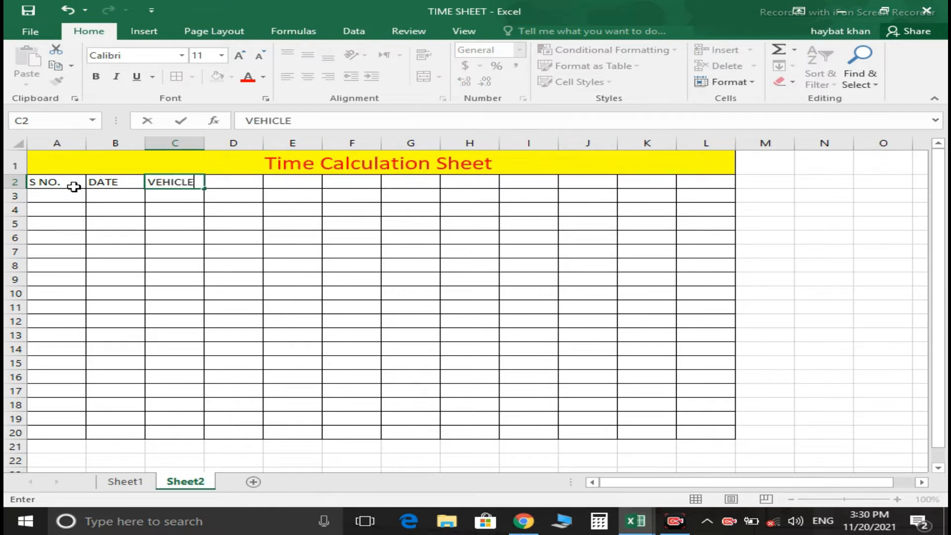
key("Tab")
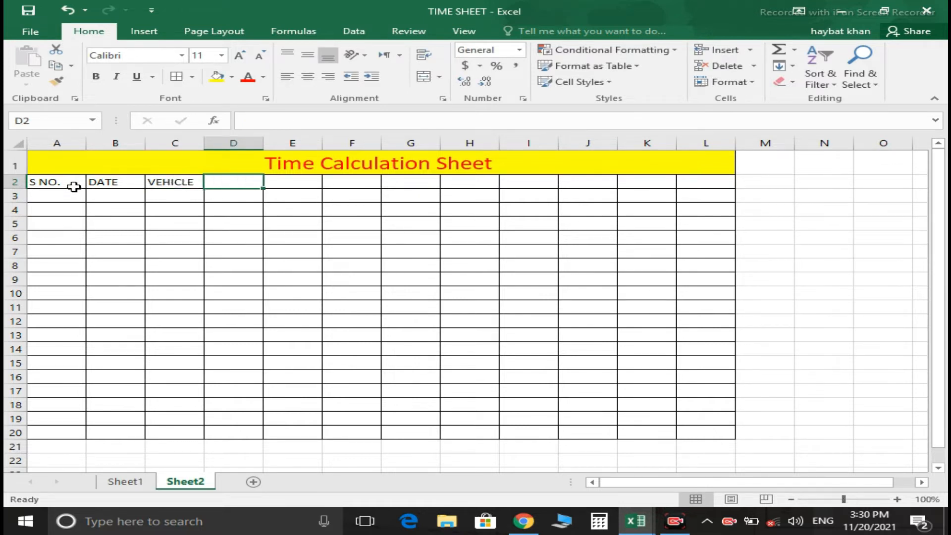
key("Left")
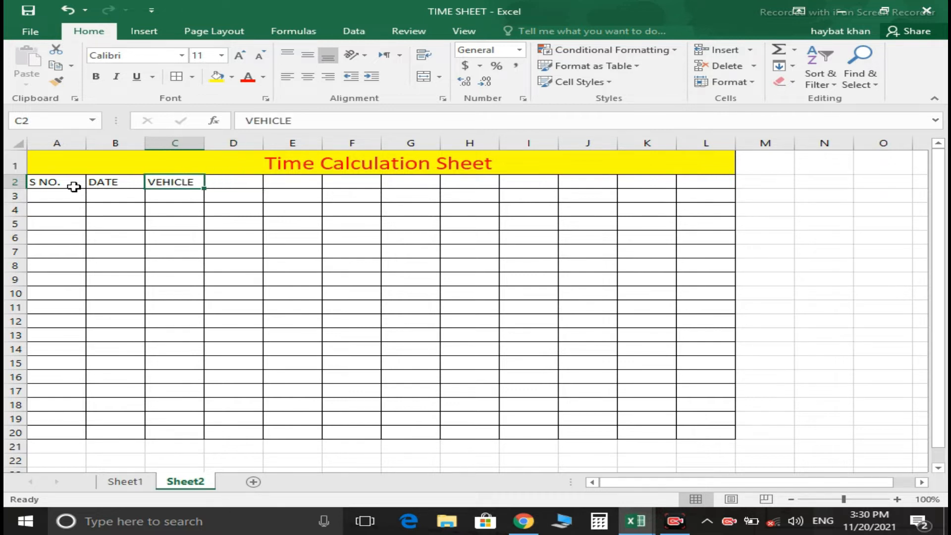
key("F2")
type("NO")
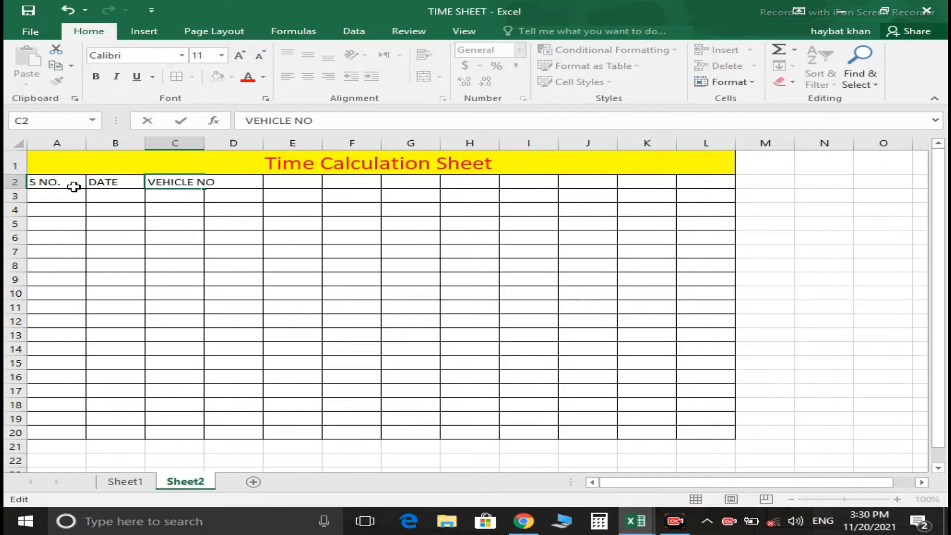
key("Tab")
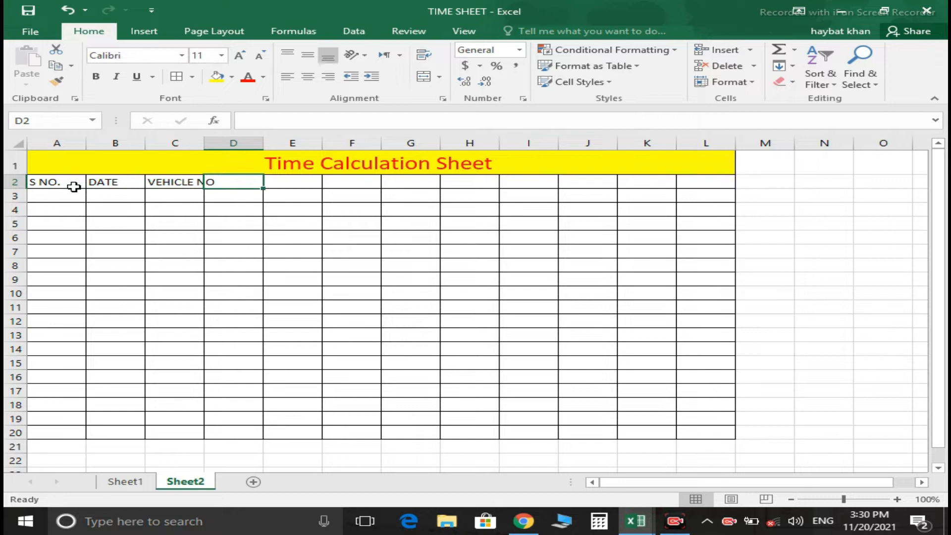
Enter the column headers TIME IN, TIME OUT and HRS in cells D2 to F2.
type("TIME IN")
key("Tab")
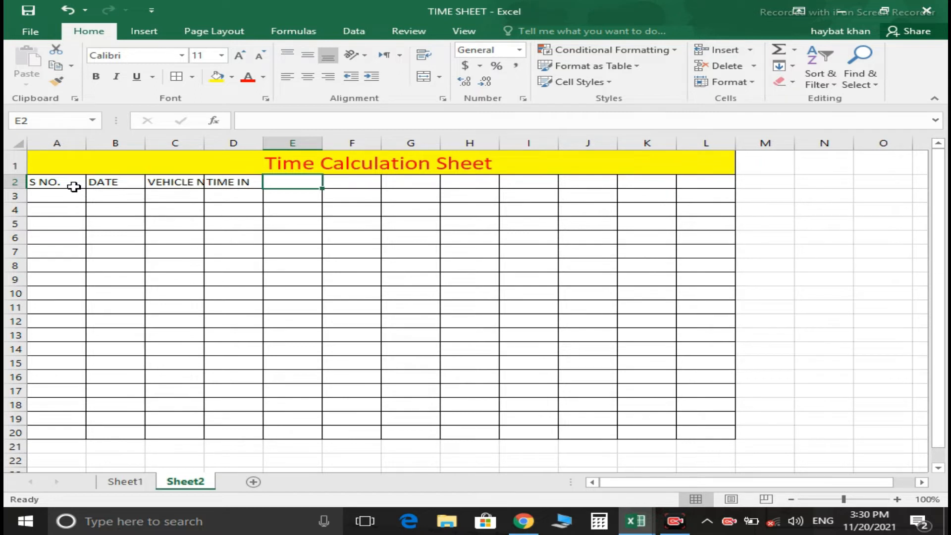
type("TIME OUT")
key("Tab")
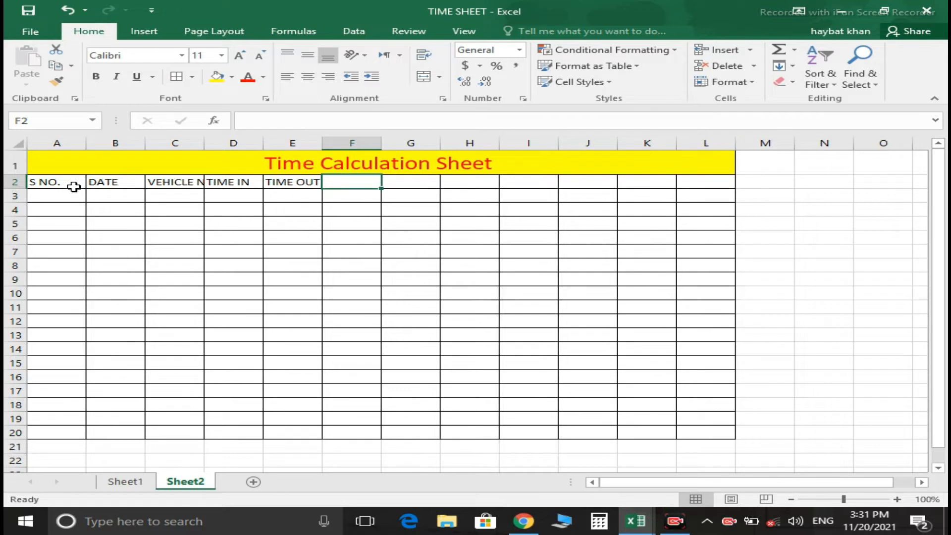
type("HRD")
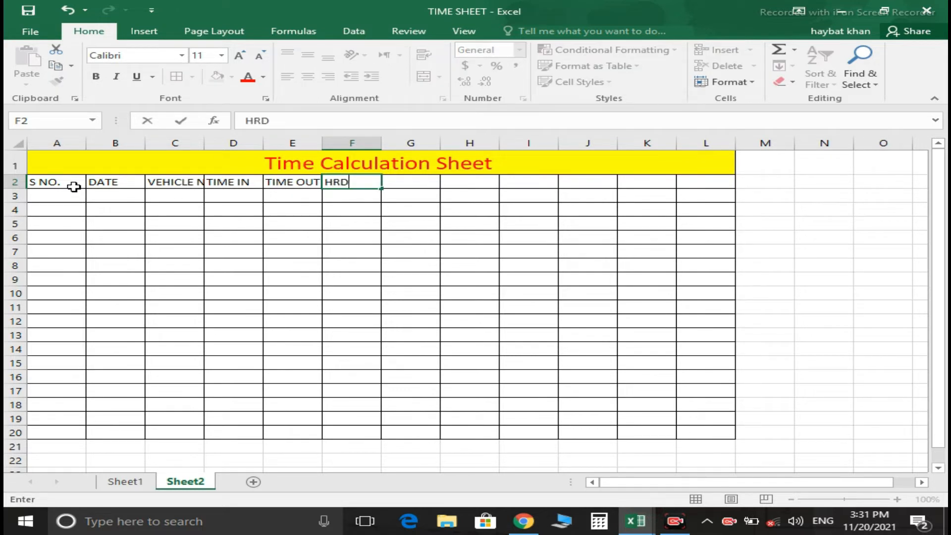
key("BackSpace")
key("Tab")
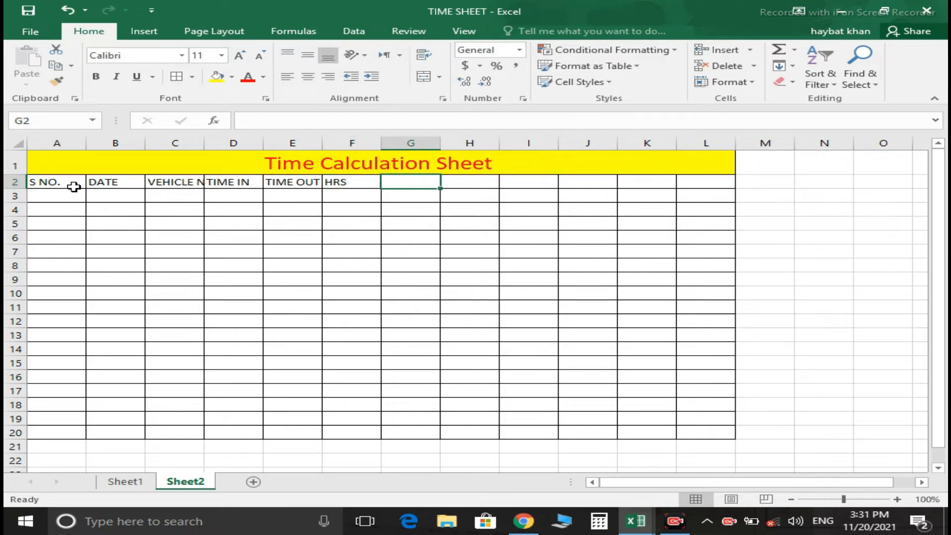
Enter the column headers OT IN and OT OUT in cells G2 and H2.
type("OT")
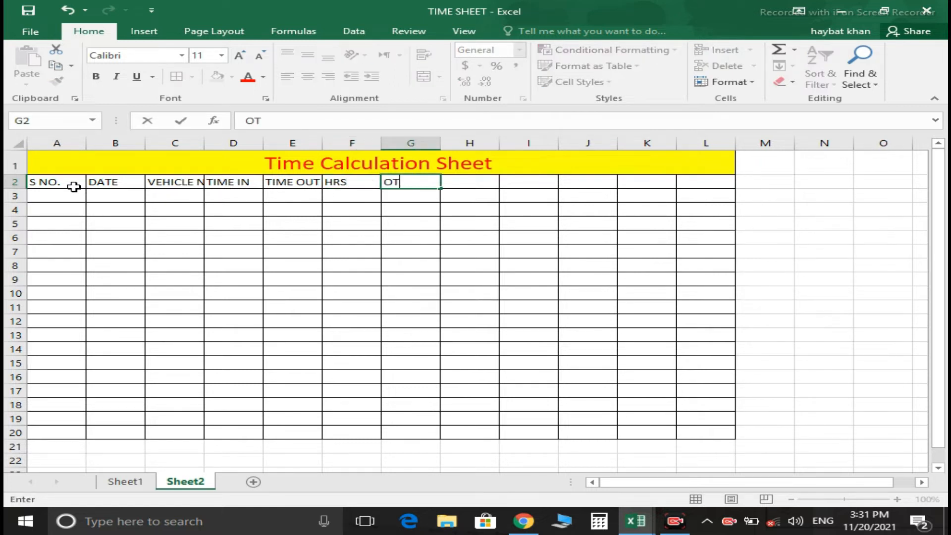
type(" IN")
key("Tab")
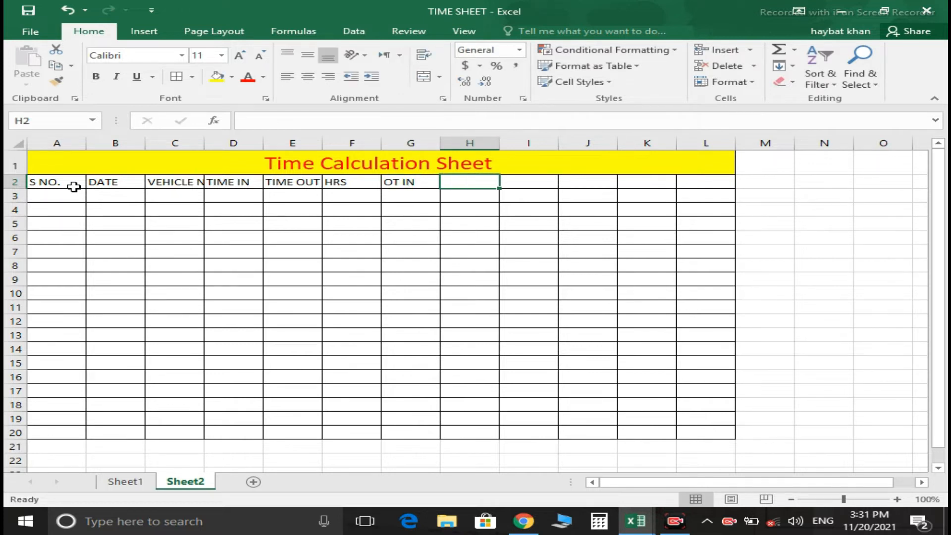
type("O")
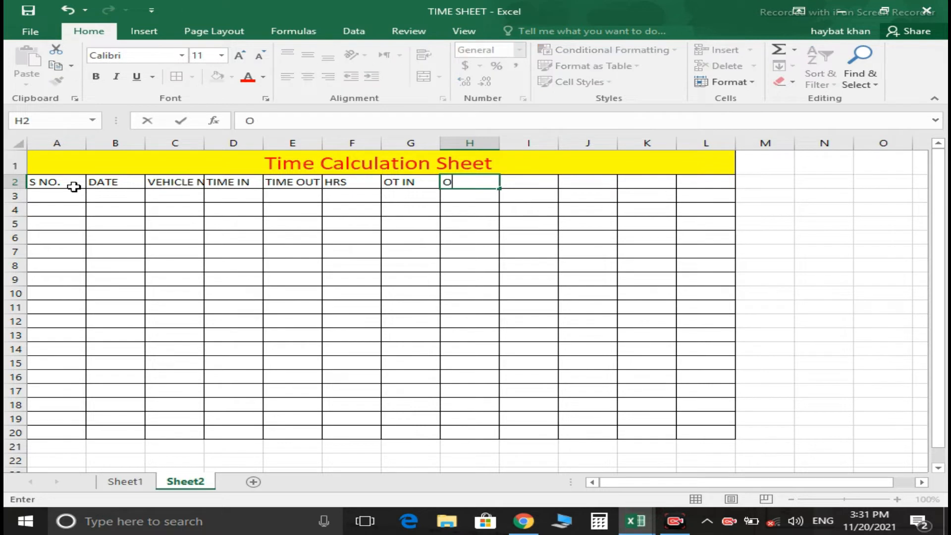
type("T OUT")
key("Tab")
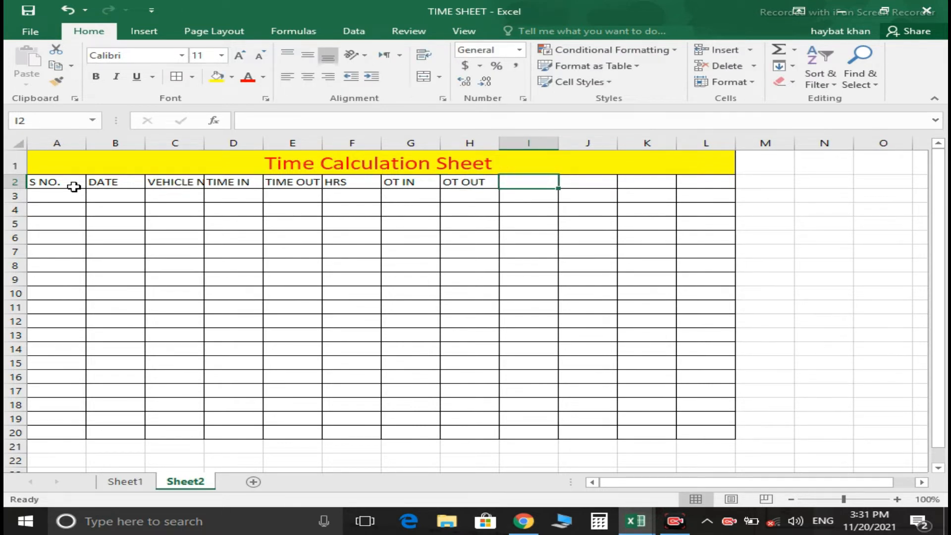
Enter the column headers HRS and TOTAL HRS in cells I2 and J2.
type("HRS")
key("Tab")
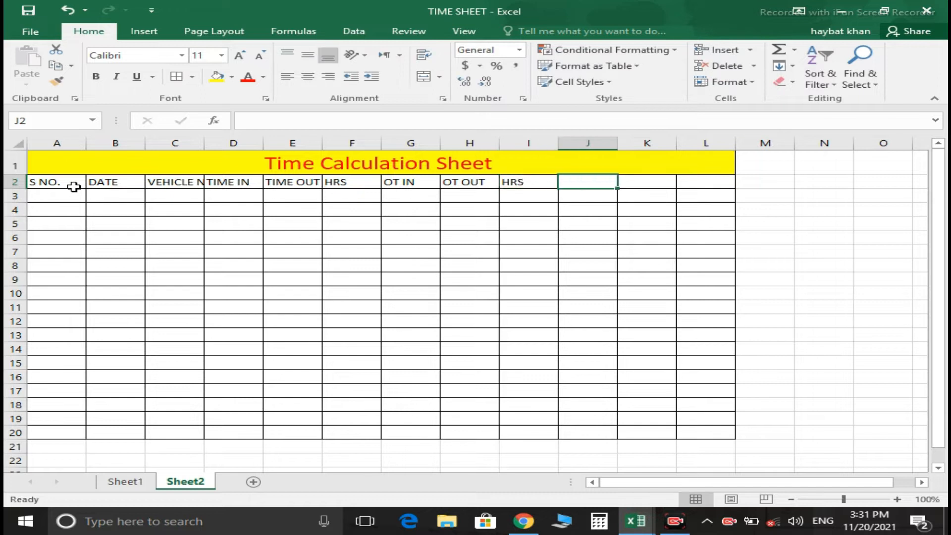
type("TOTA")
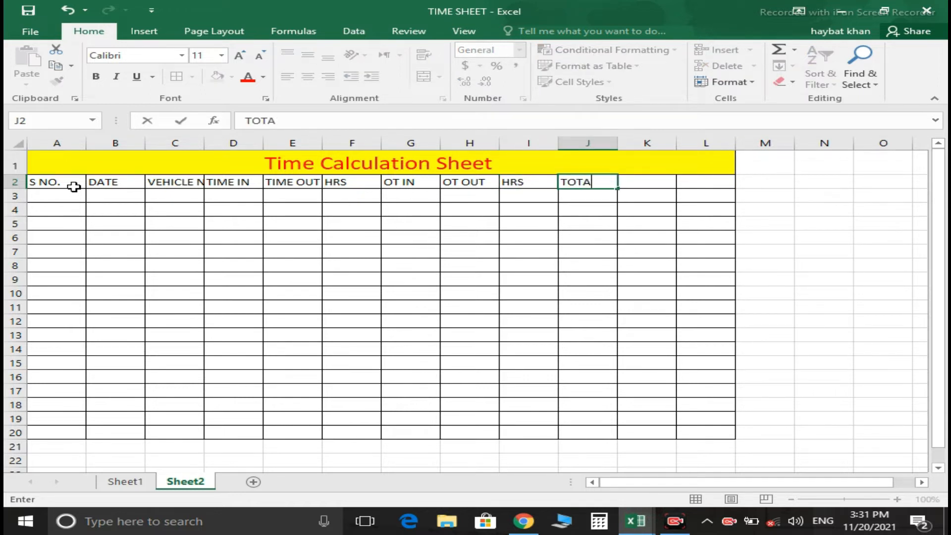
type("L HRS")
key("Return")
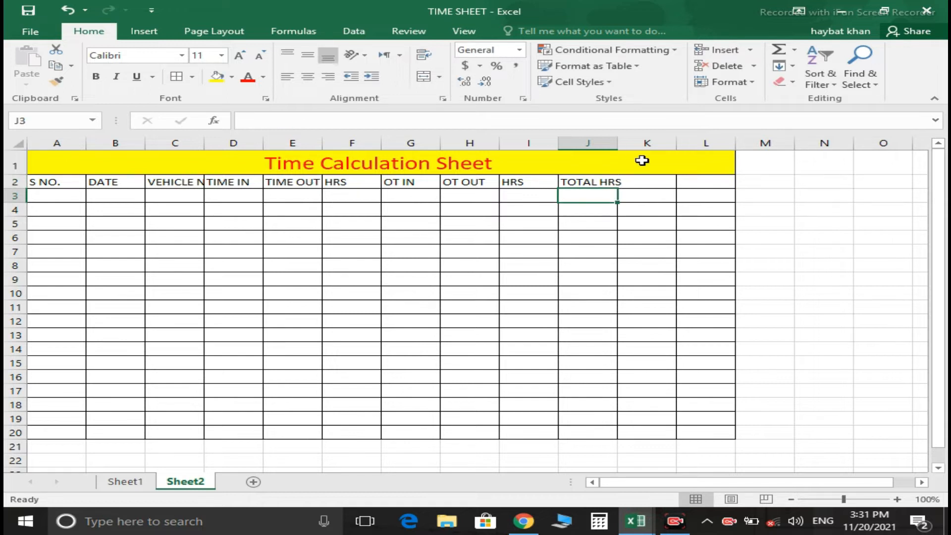
Remove all borders from the unused range K2:L21 beside the table.
left_click_drag(662, 183, 686, 440)
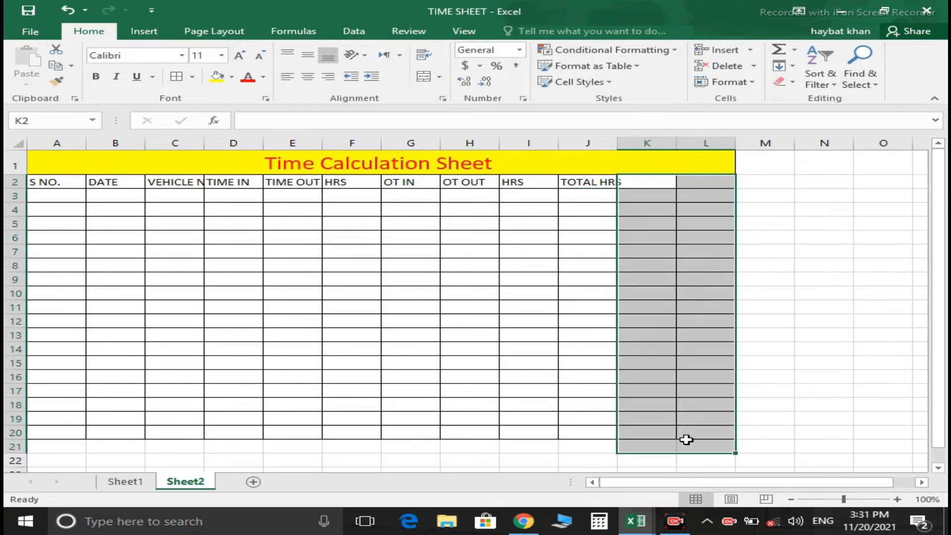
left_click(192, 77)
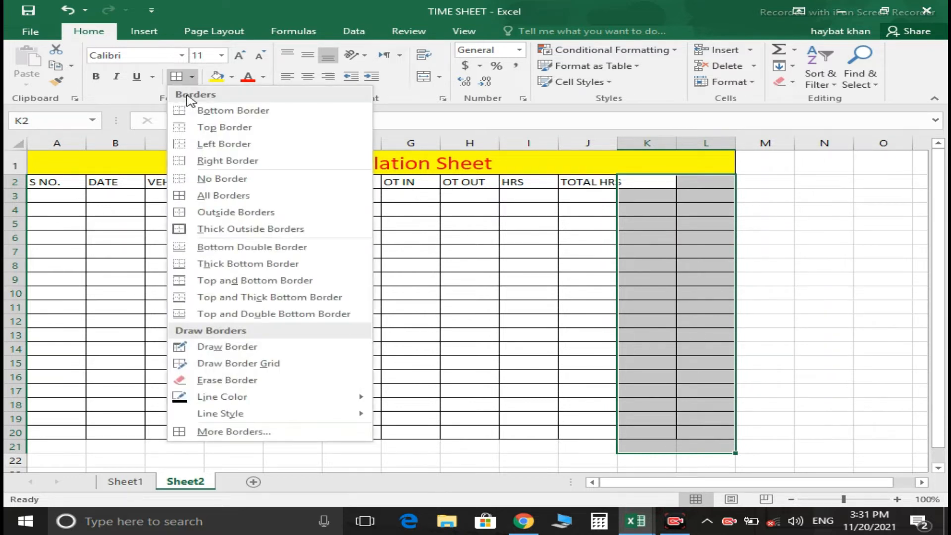
left_click(220, 177)
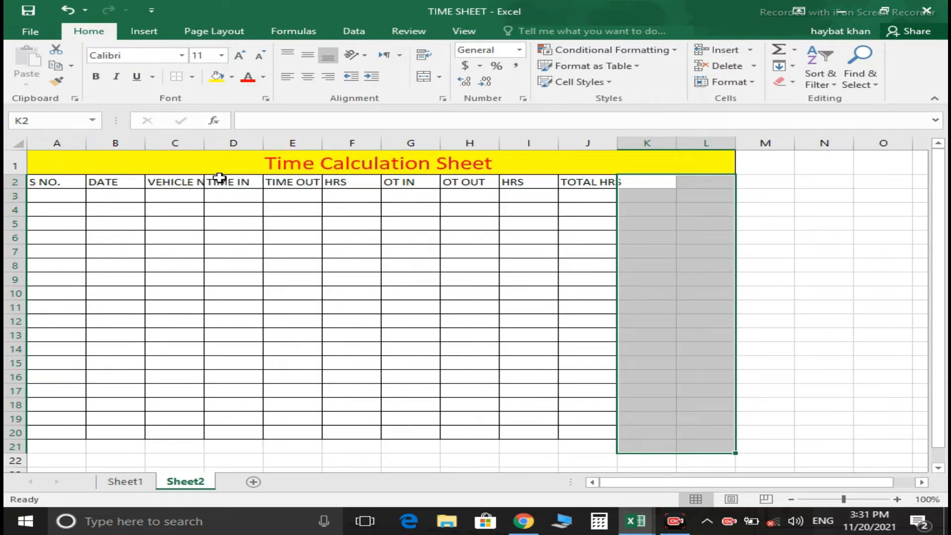
Unmerge the title cell and merge and centre the title across A1:J1 instead.
left_click(565, 165)
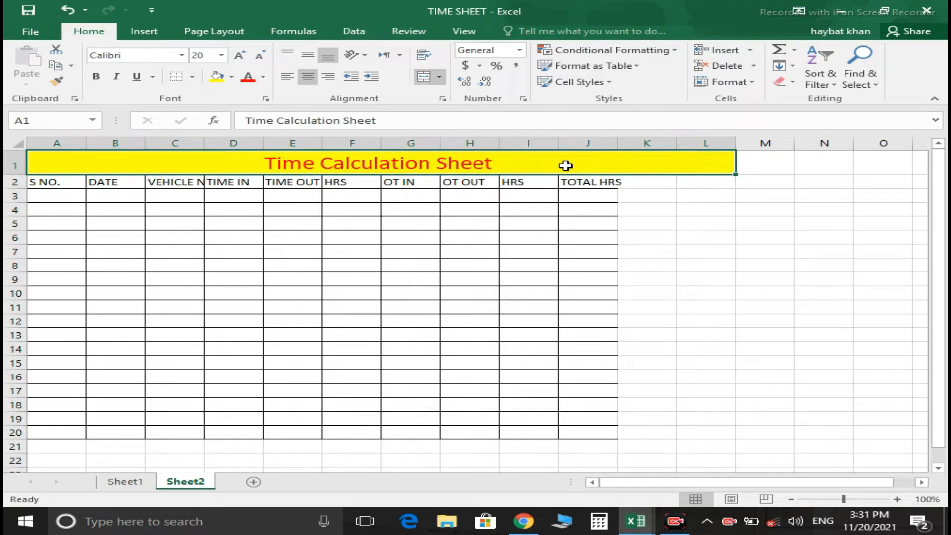
left_click(421, 79)
left_click_drag(69, 162, 585, 151)
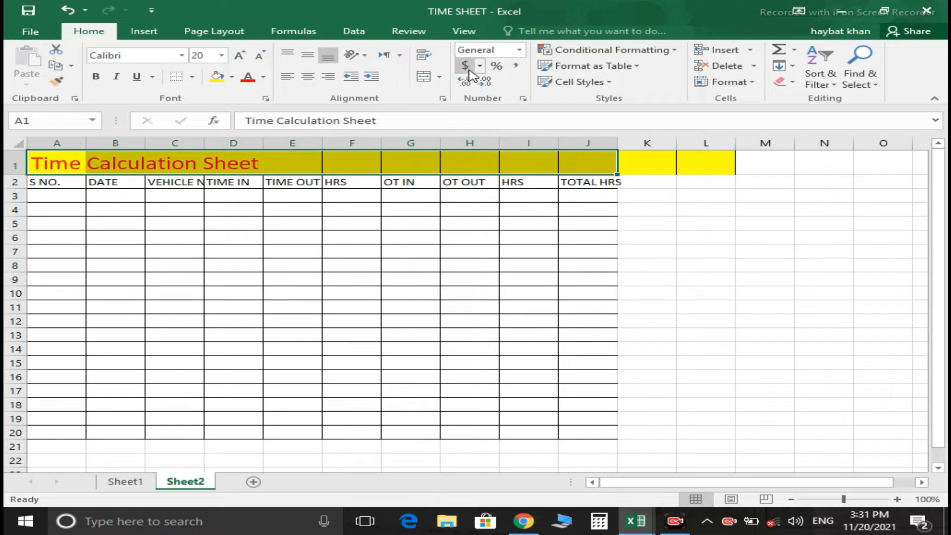
left_click(425, 78)
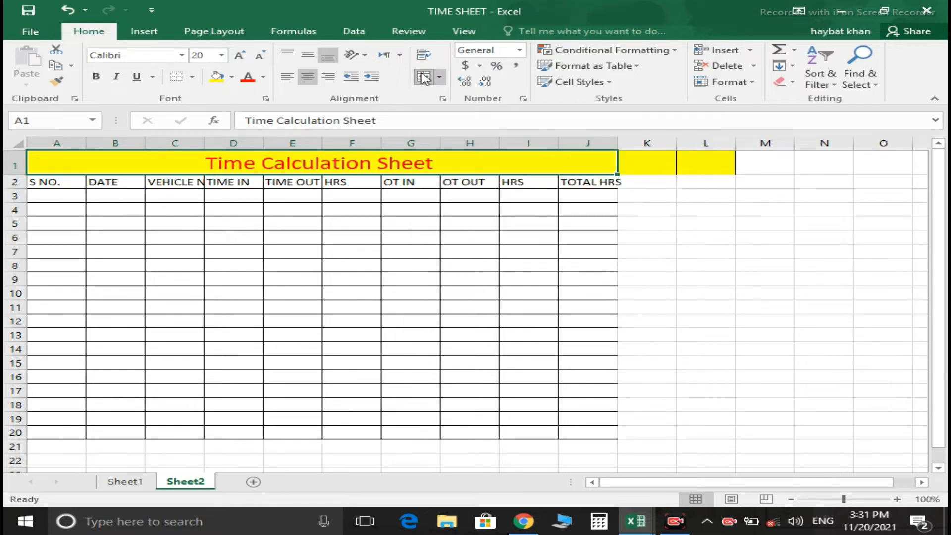
Remove the yellow fill from cells K1:L1.
left_click_drag(648, 171, 687, 167)
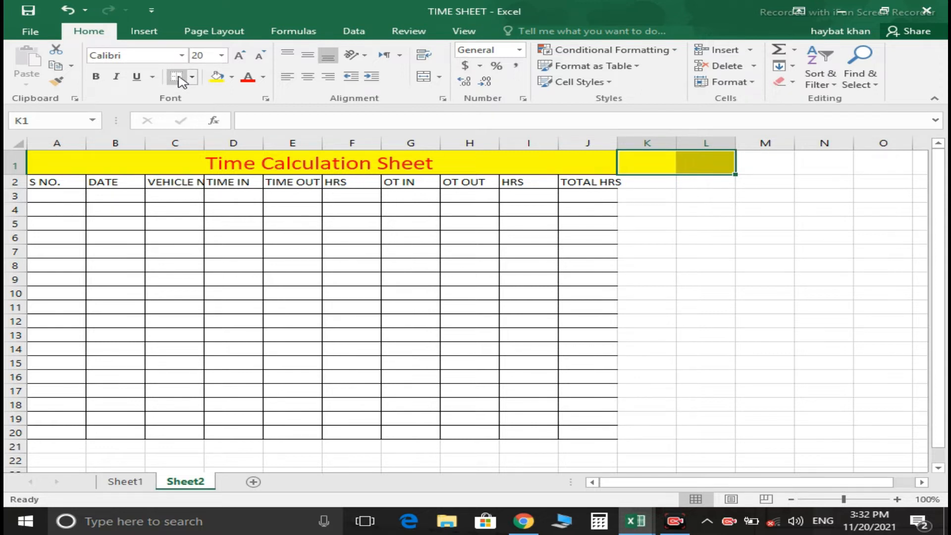
left_click(231, 78)
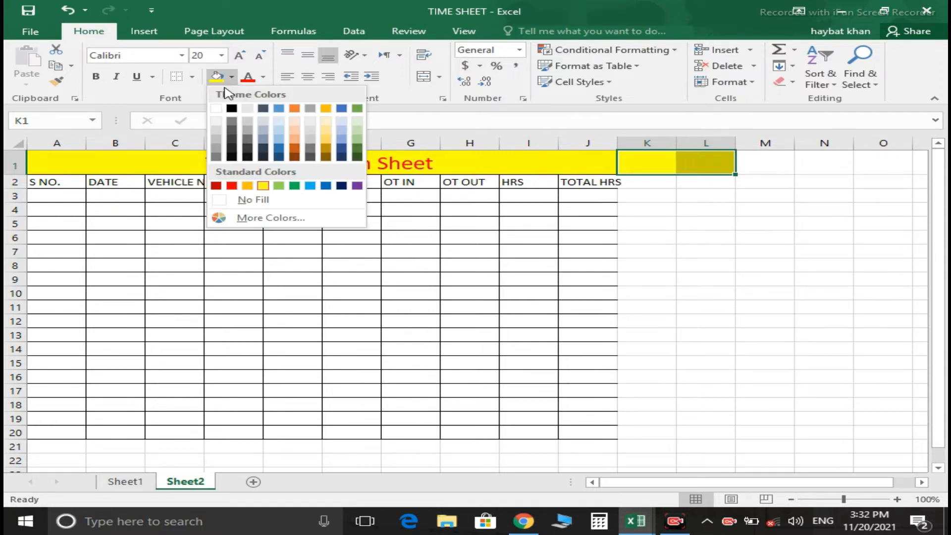
left_click(236, 201)
Apply thick outside borders around the table range A1:J20.
left_click_drag(588, 161, 597, 431)
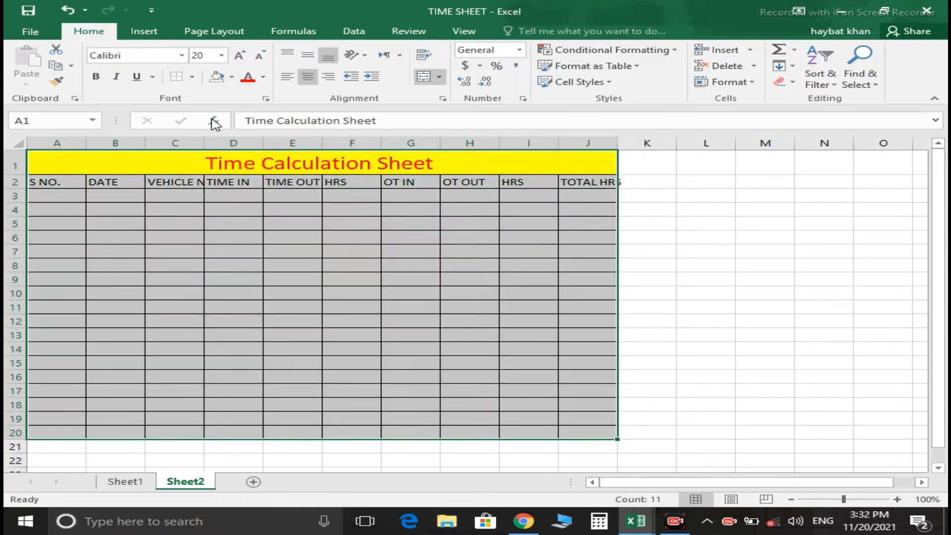
left_click(192, 77)
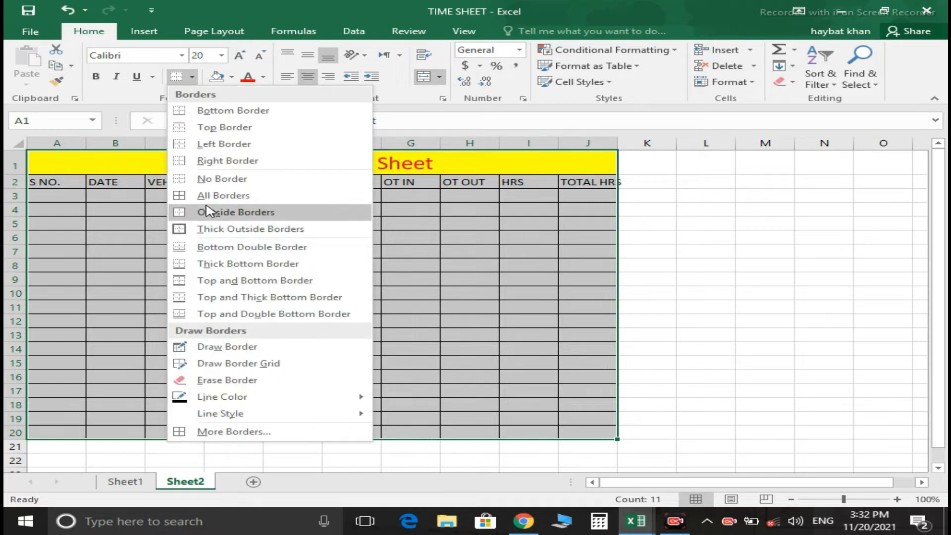
left_click(204, 224)
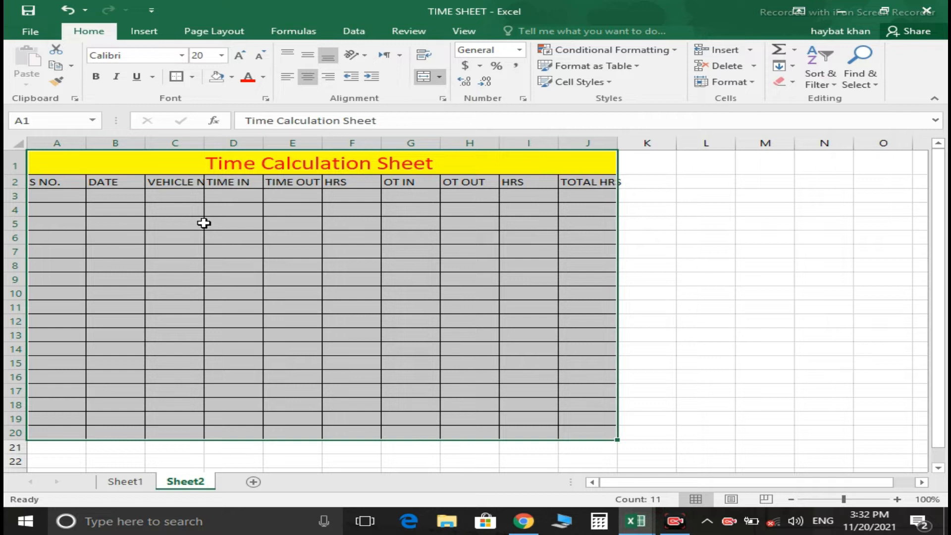
Number the S NO. column by entering 1 in A3 and filling the series down to 17 in A19.
left_click(53, 194)
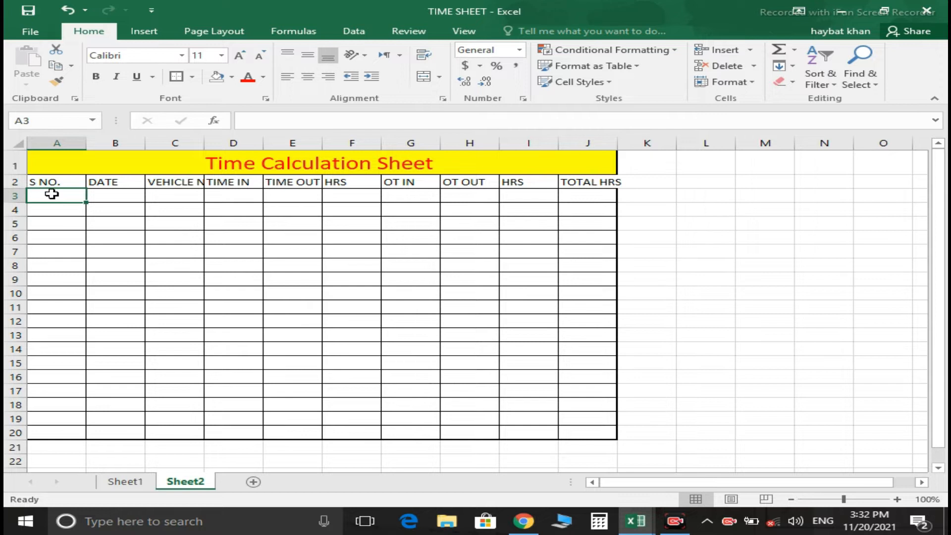
type("1")
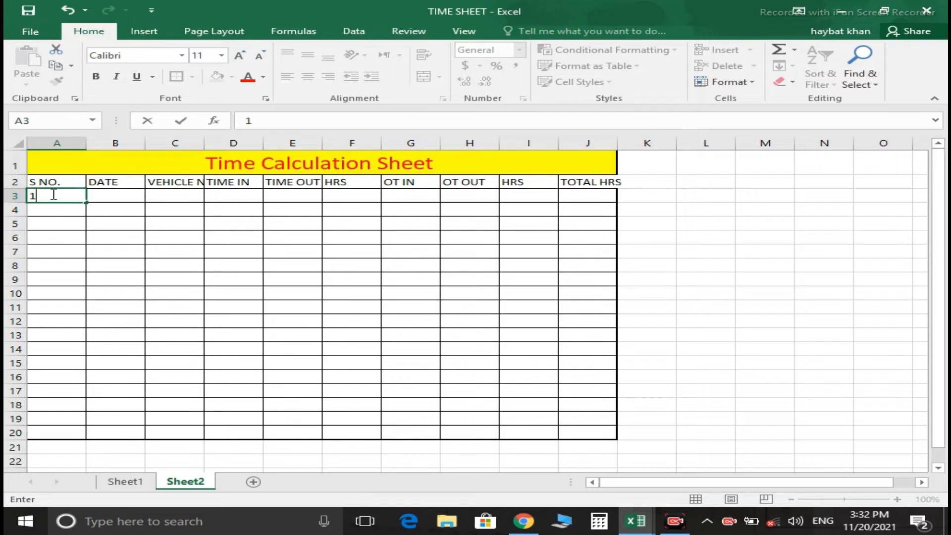
key("Return")
left_click(52, 194)
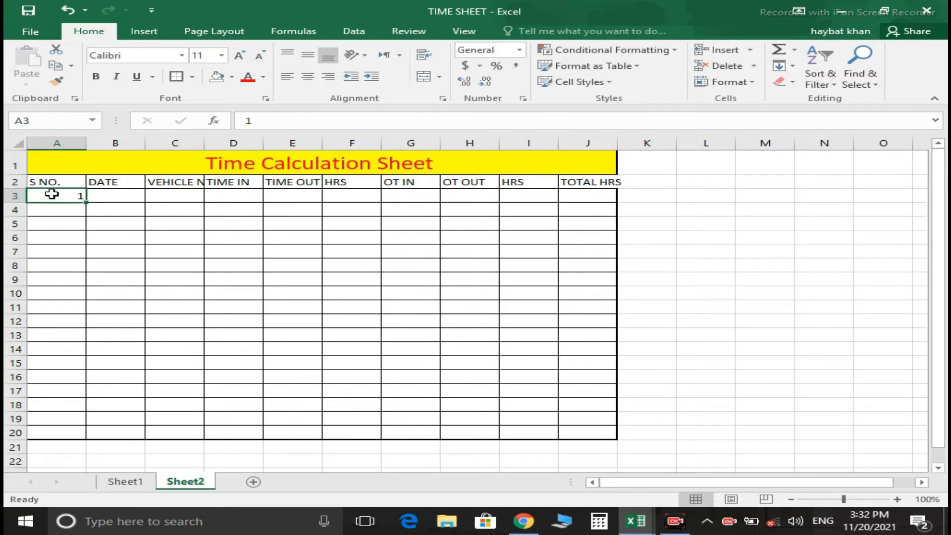
left_click_drag(86, 202, 85, 355)
left_click(99, 365)
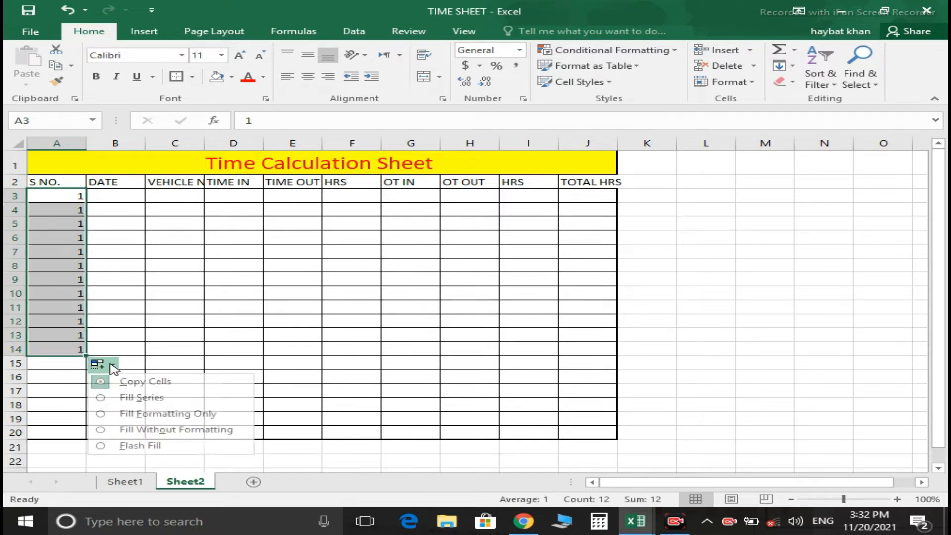
left_click(137, 399)
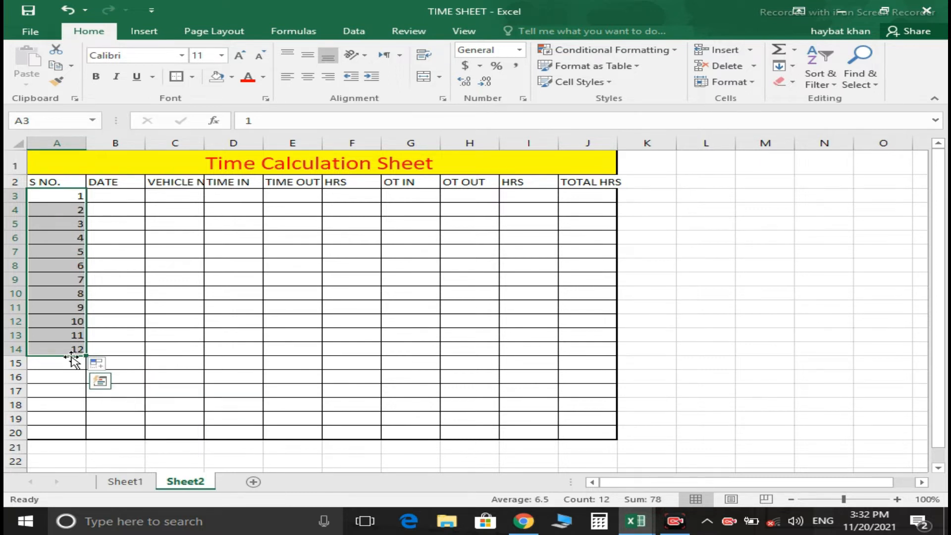
left_click_drag(85, 354, 84, 426)
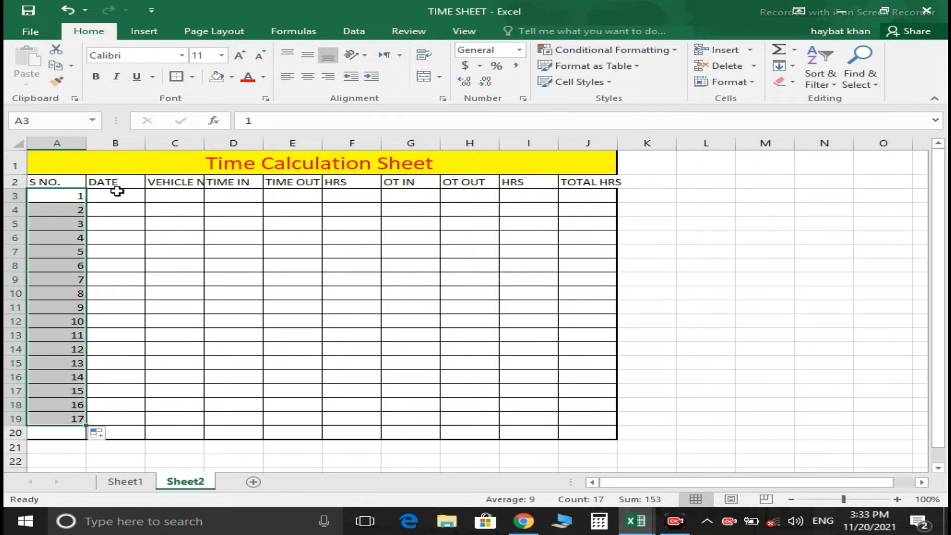
Enter the date 01.NOV.21 in cell B3.
left_click(117, 193)
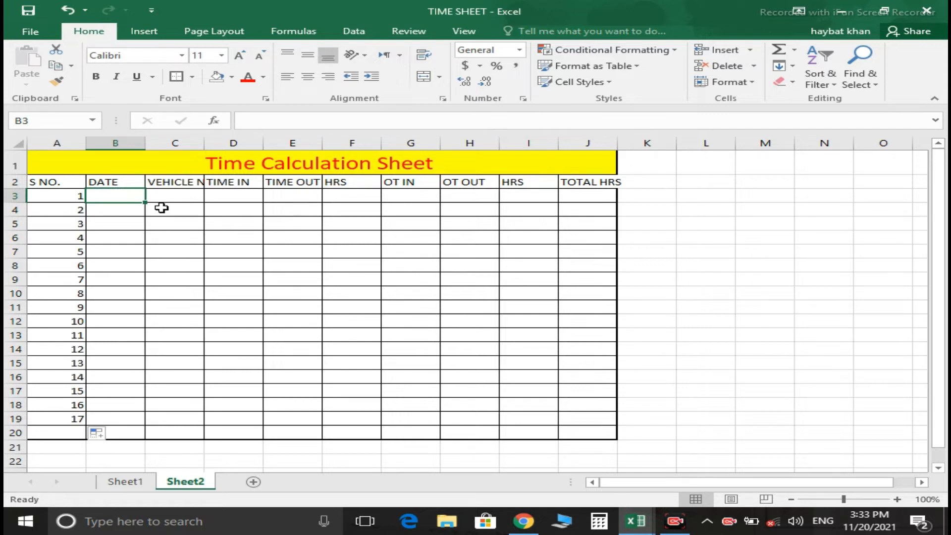
type("01")
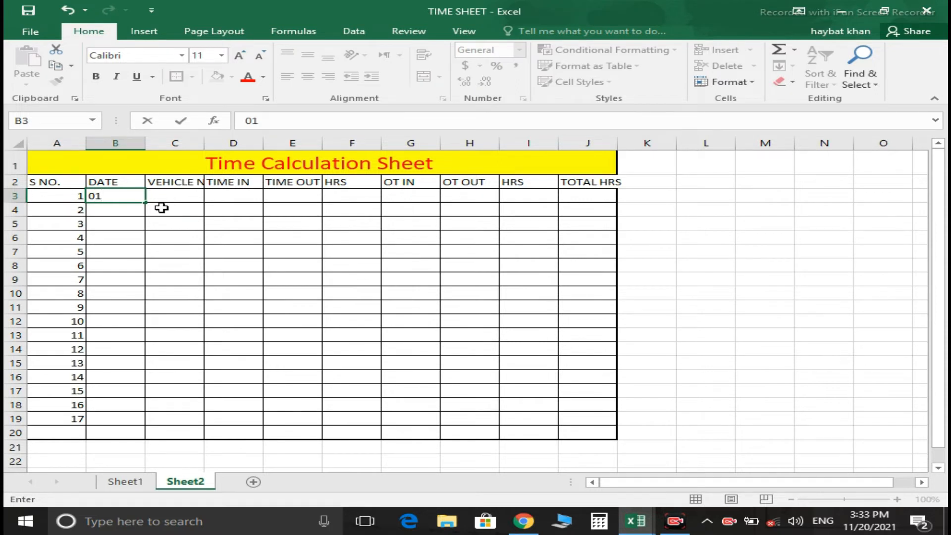
type(".NOV")
type("N")
type("22")
key("BackSpace")
key("BackSpace")
key("BackSpace")
type(".21")
key("Return")
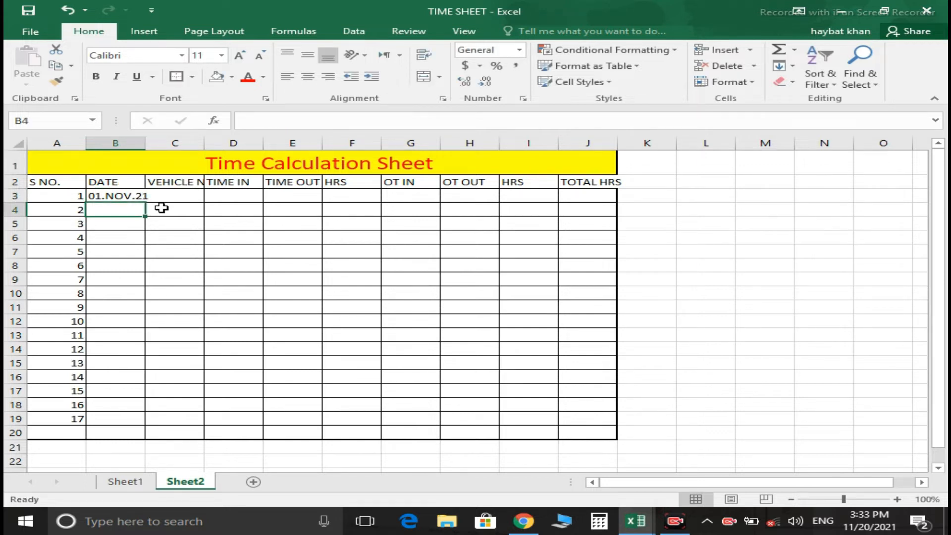
Replace the date in cell B3 with 11/01/21.
left_click(106, 196)
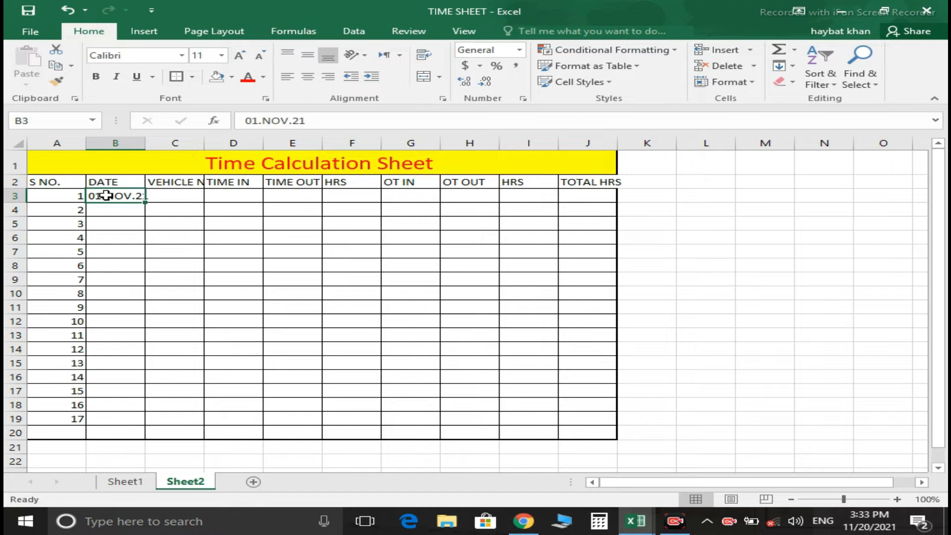
type("01")
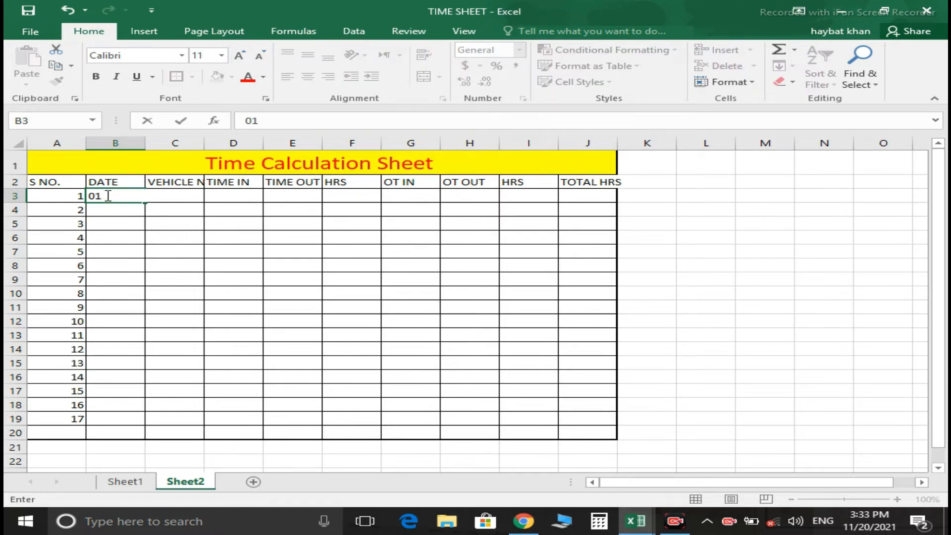
type("/11/")
type("20")
key("BackSpace")
key("BackSpace")
key("BackSpace")
key("BackSpace")
key("BackSpace")
key("BackSpace")
key("BackSpace")
key("BackSpace")
type("11/01/2")
type("1")
key("Return")
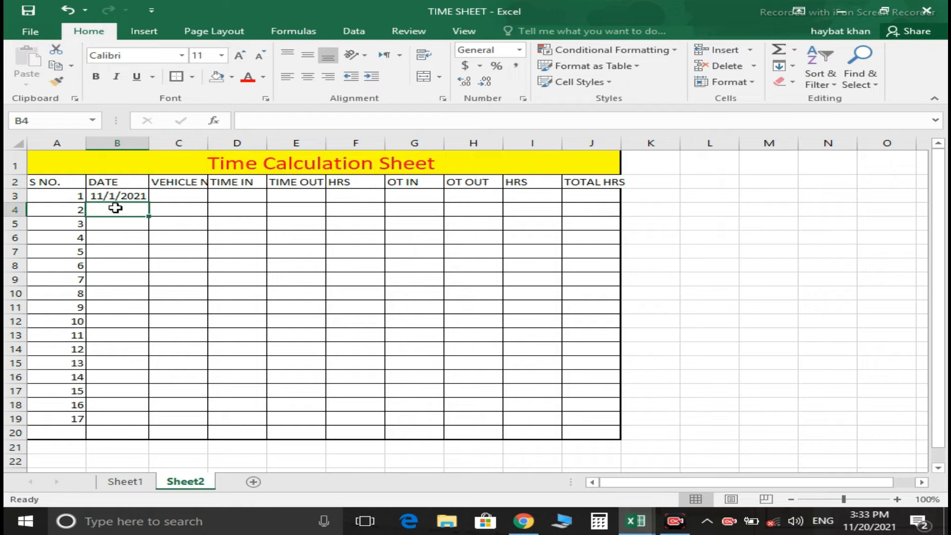
Fill the dates from B3 down to 11/10/2021 in B12, and autofit the widths of columns B and C.
left_click(140, 197)
left_click_drag(152, 203, 153, 328)
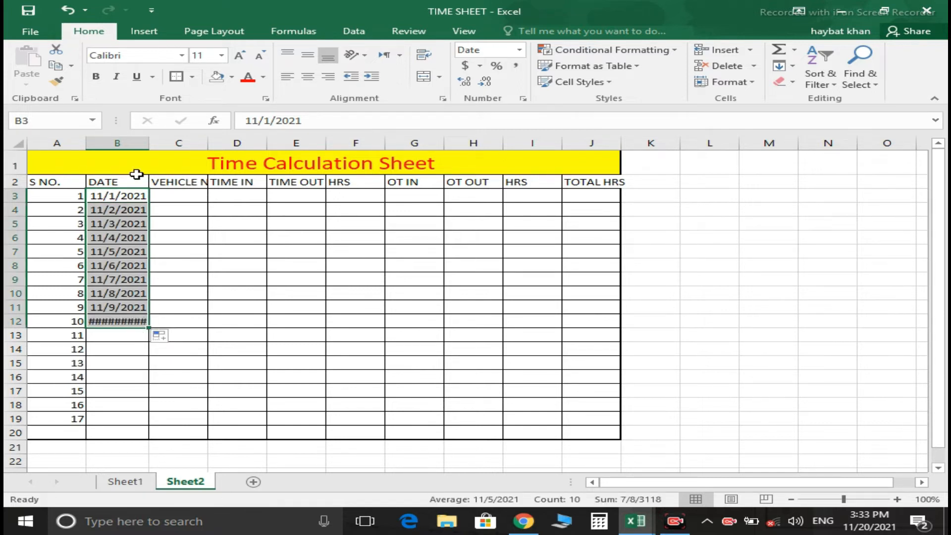
double_click(149, 143)
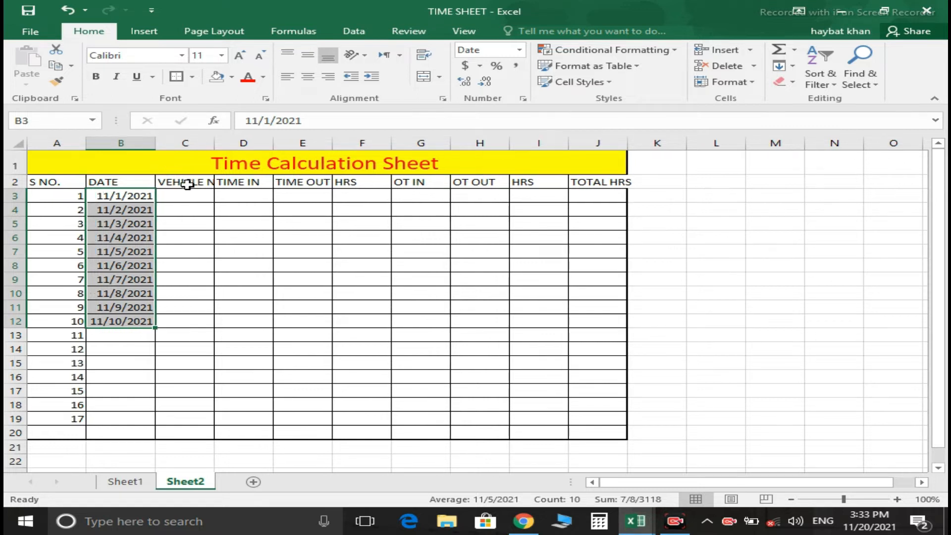
double_click(214, 143)
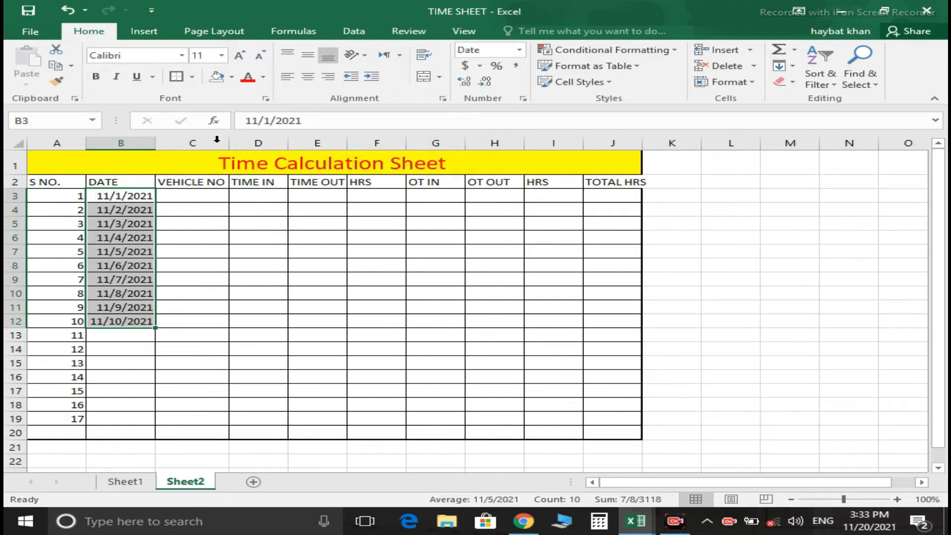
left_click(178, 193)
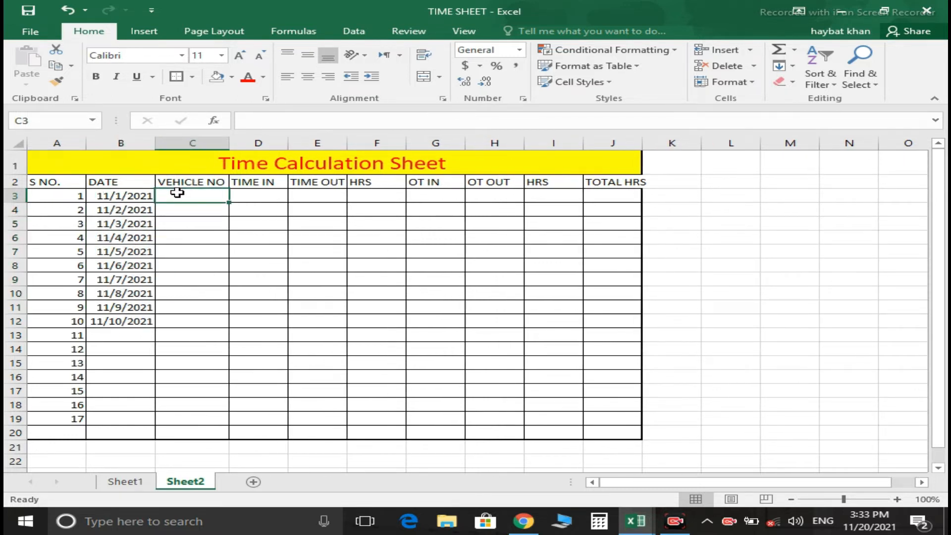
type("TKG112")
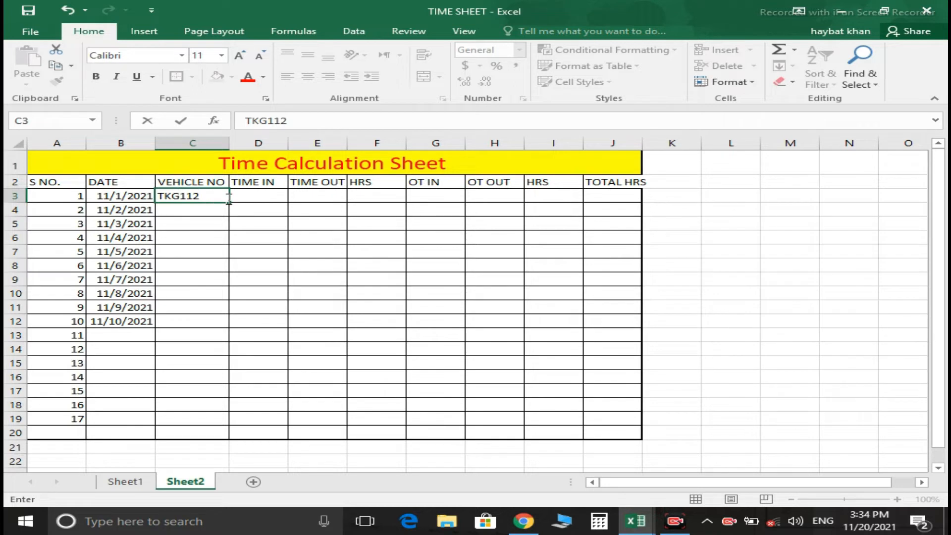
left_click(212, 209)
left_click_drag(200, 195, 191, 320)
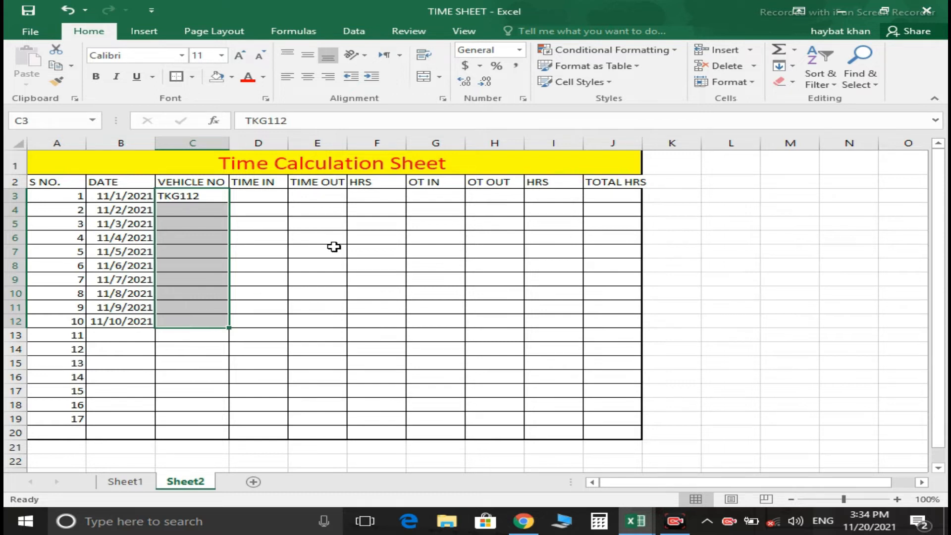
Enter the time-in value 7:00 AM in cell D3.
left_click(274, 196)
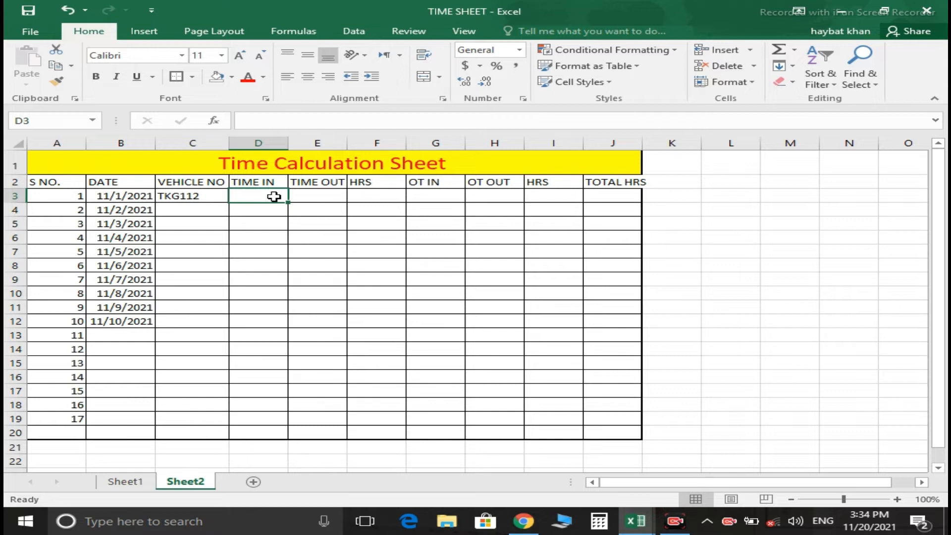
type("7:")
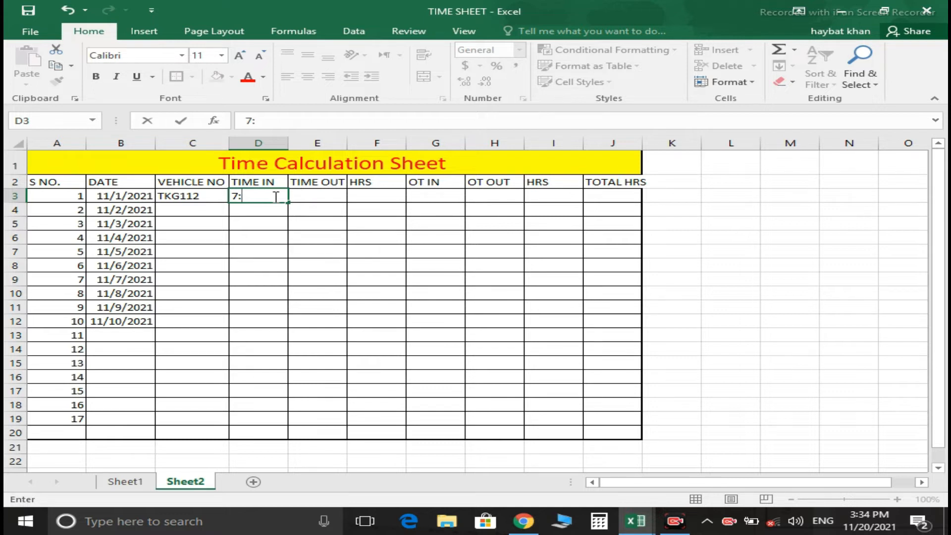
type("00 AM")
key("Return")
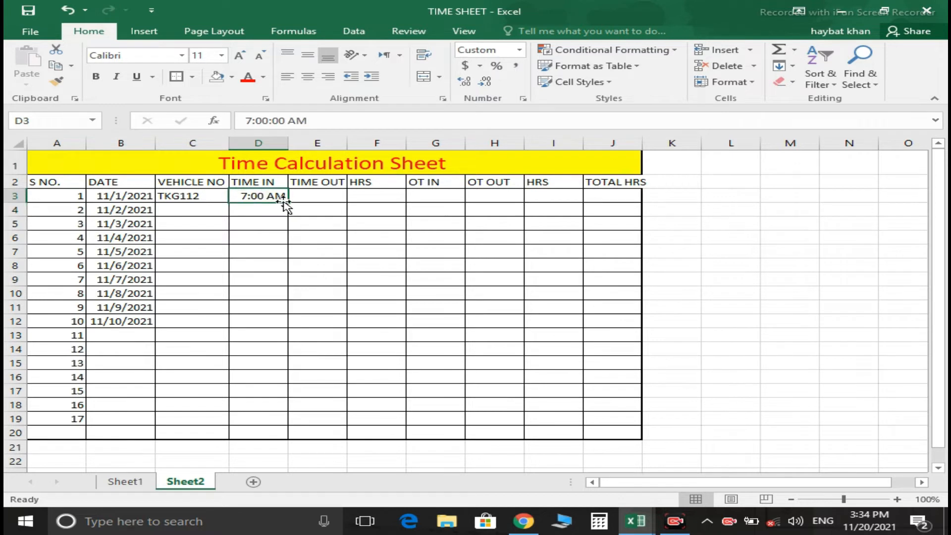
Fill the TIME IN cells D3 to D12 with the same 7:00 AM value instead of an hourly series.
left_click_drag(288, 202, 276, 326)
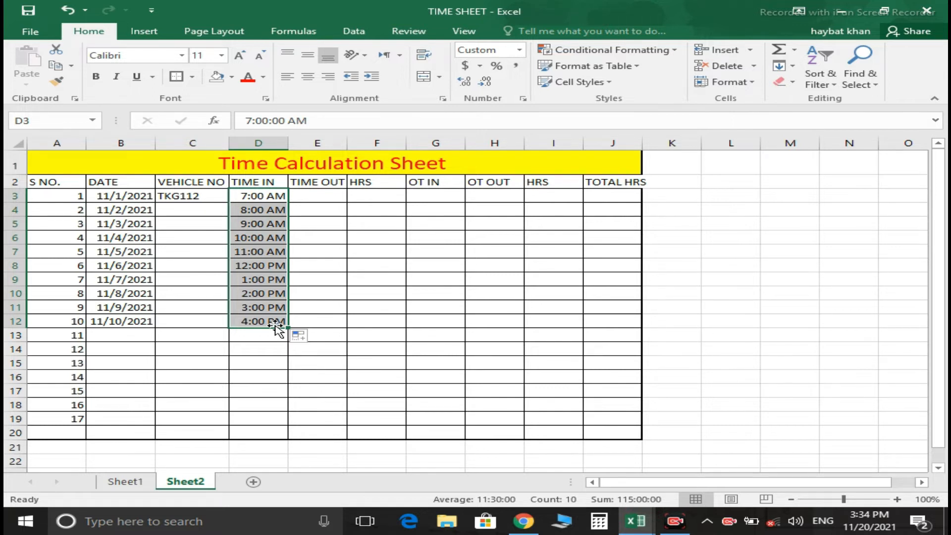
key("ctrl+z")
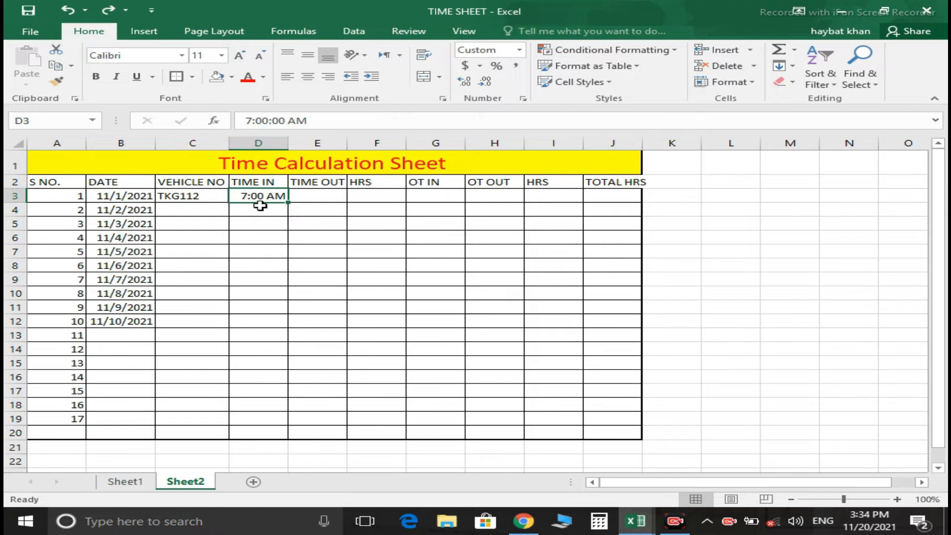
left_click_drag(260, 196, 249, 321)
key("F2")
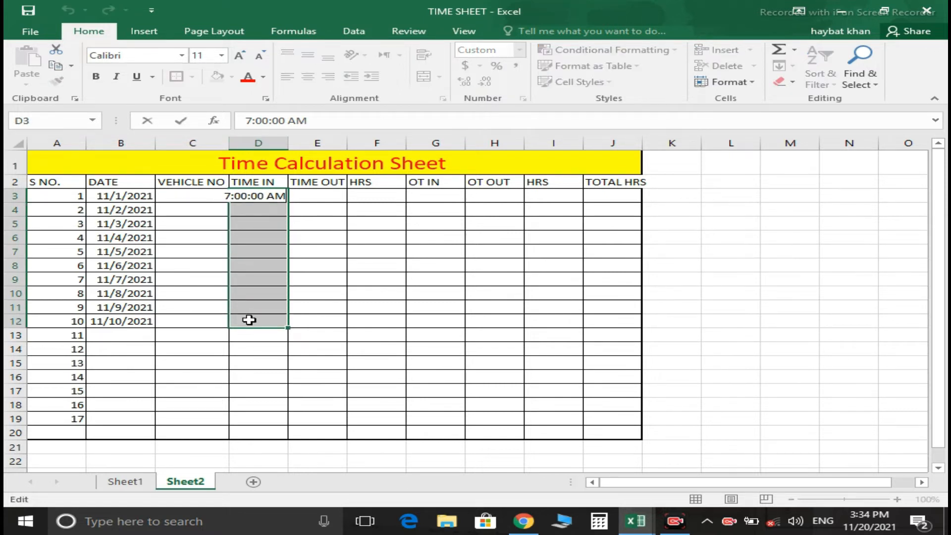
key("ctrl+Return")
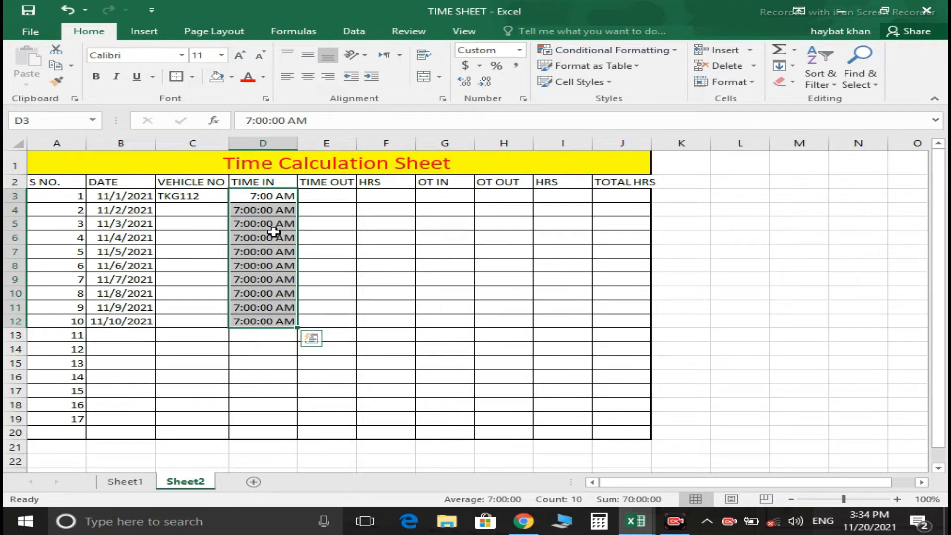
Enter the time-out value 3:00 PM in cell E3.
left_click(326, 199)
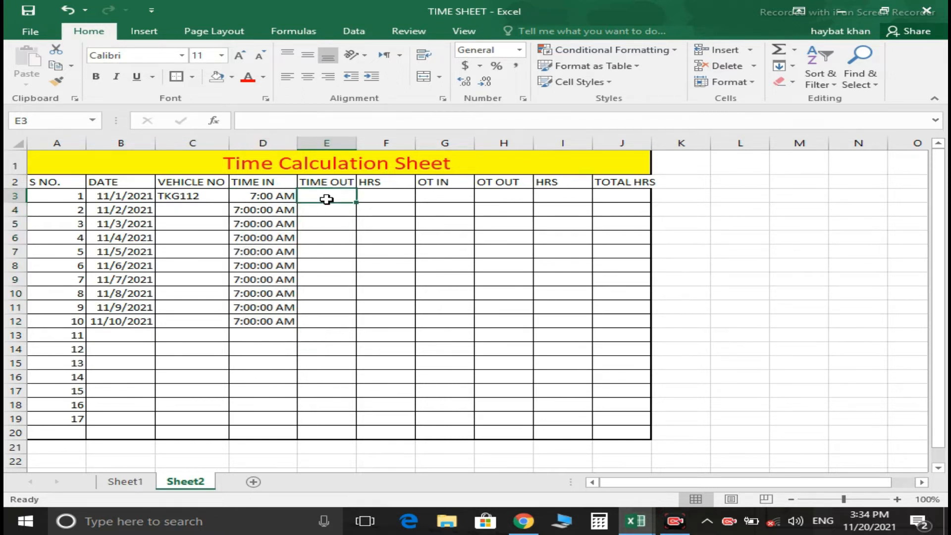
type("3:00 PM")
key("Return")
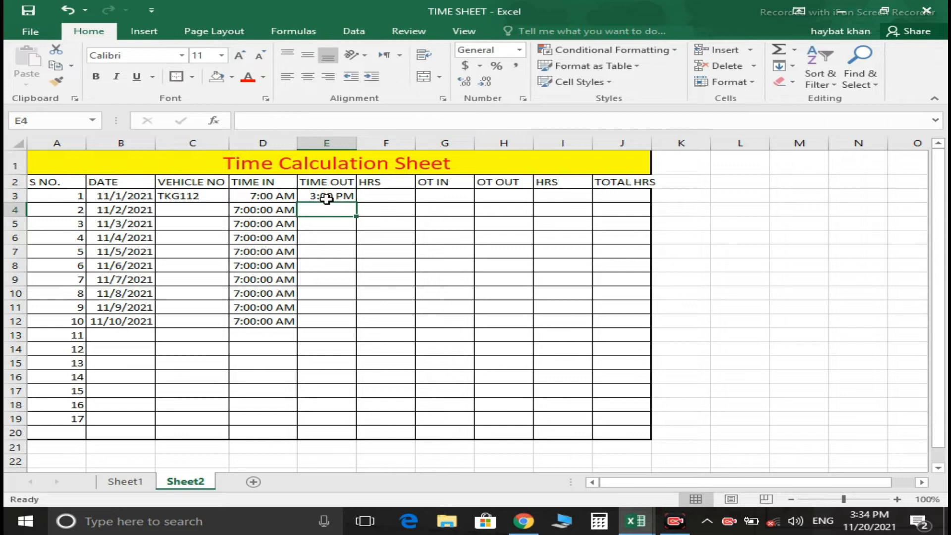
Re-enter the time in cell E3 as 3:00PM, without a space before PM.
left_click(334, 197)
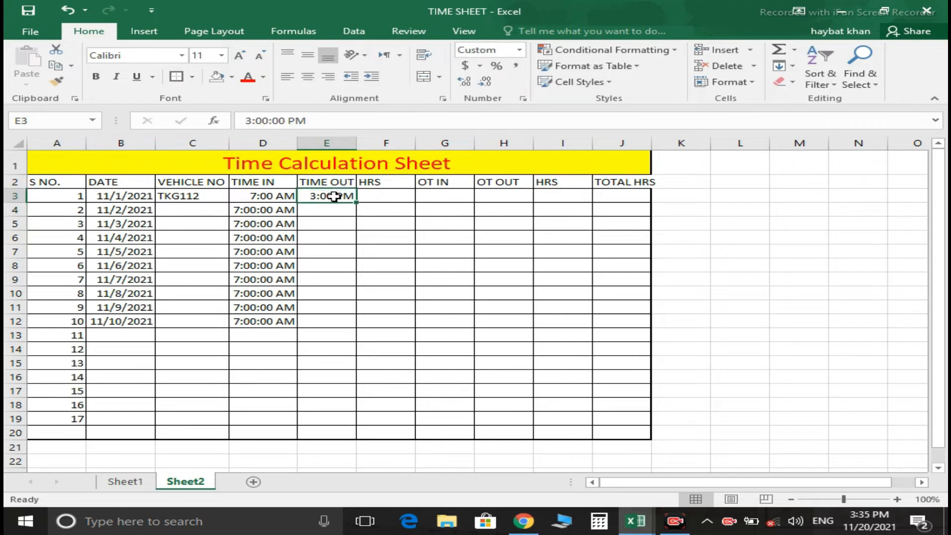
type("3")
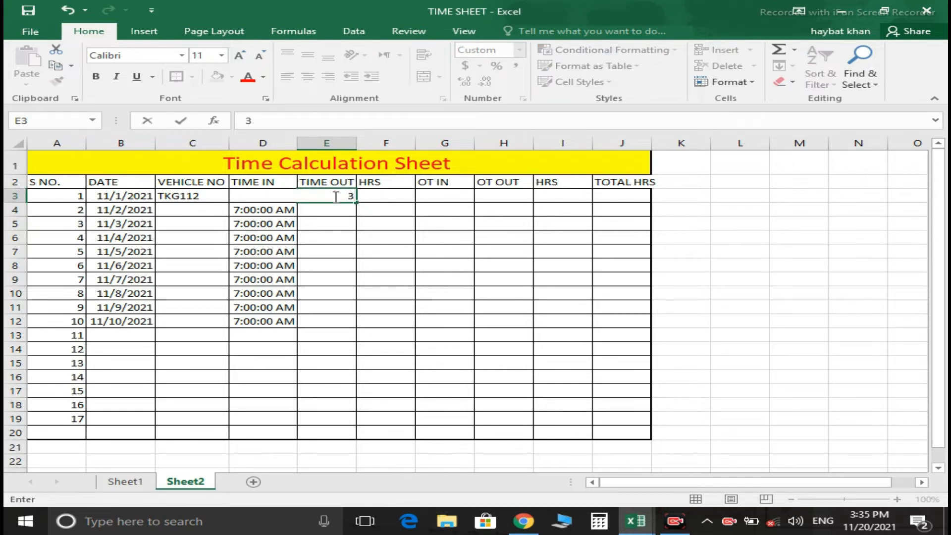
type(":00PM")
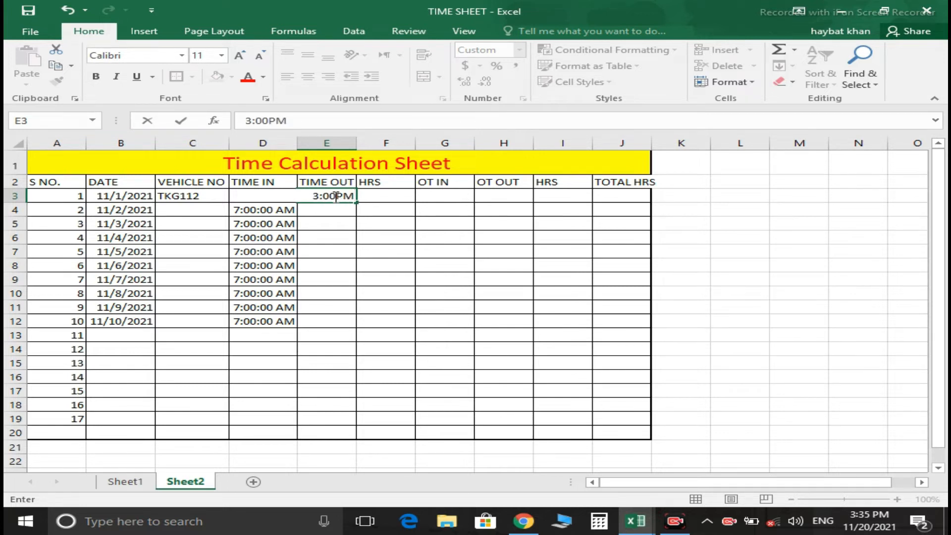
key("Return")
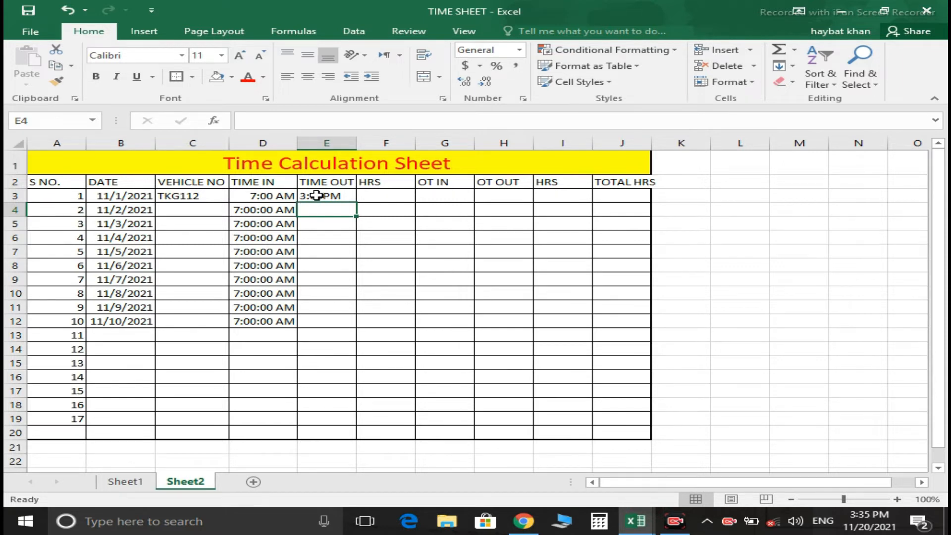
Correct the time-out entry in cell E3 to 3:00 PM by adding a space before PM.
left_click(318, 196)
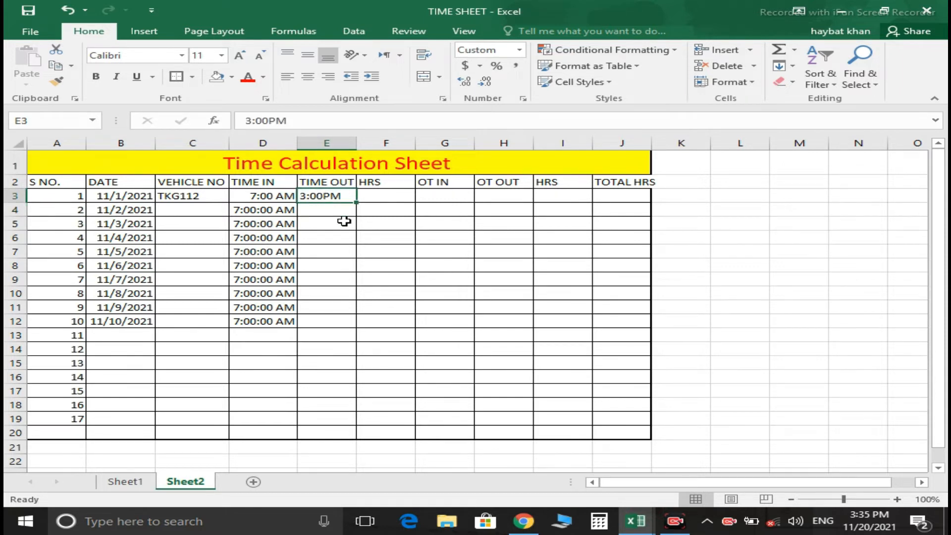
key("F2")
key("Left")
key("Left")
key("Return")
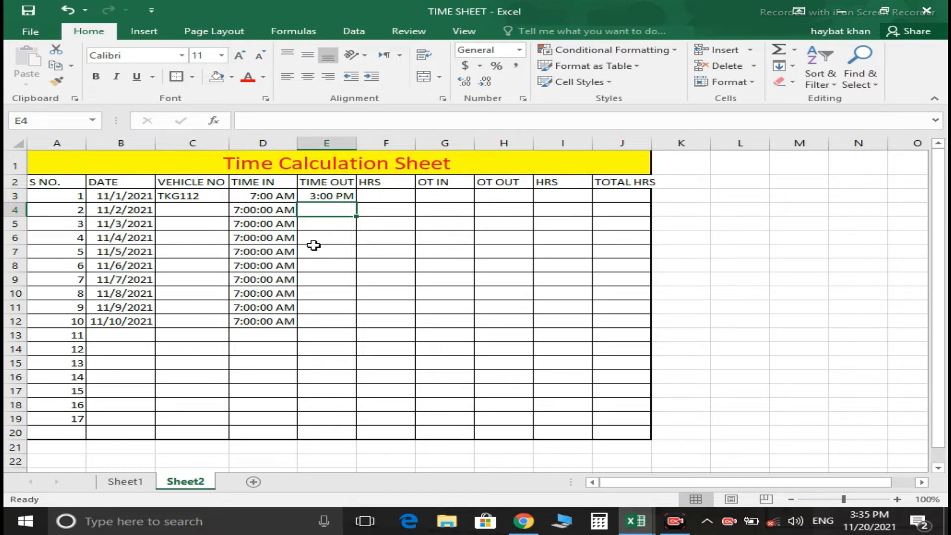
Fill the TIME OUT cells E3 to E12 with the same 3:00 PM value.
left_click(329, 197)
left_click_drag(329, 200, 321, 322)
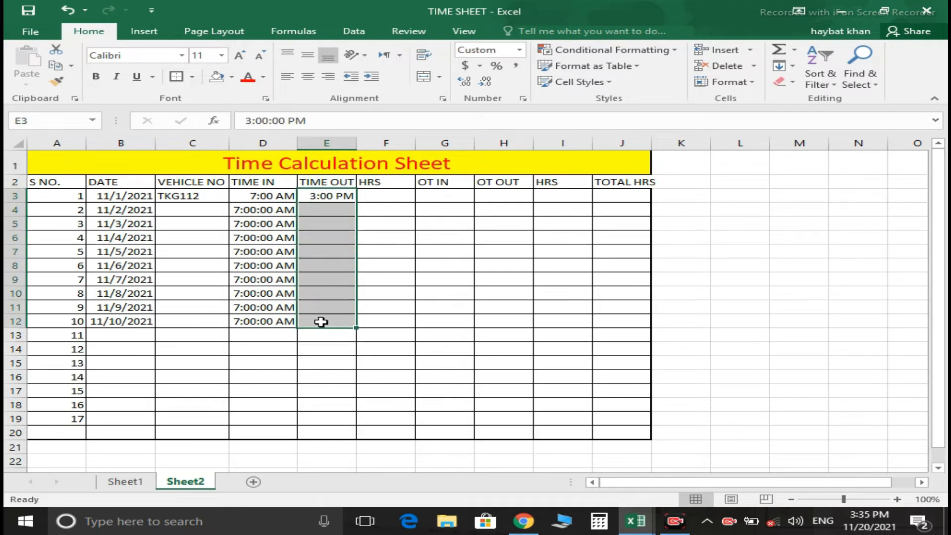
key("F2")
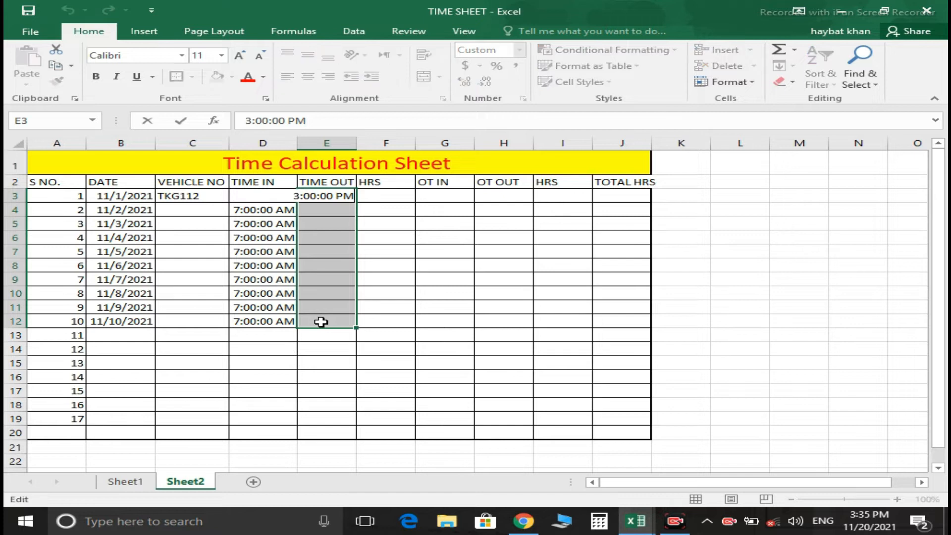
key("ctrl+Return")
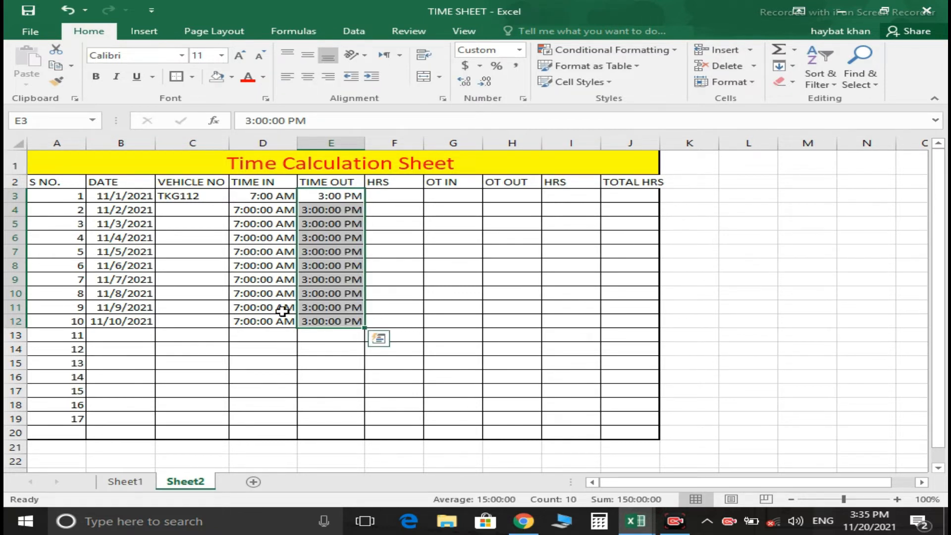
Calculate the first row's hours in cell F3 with the formula =E3-D3.
left_click(389, 197)
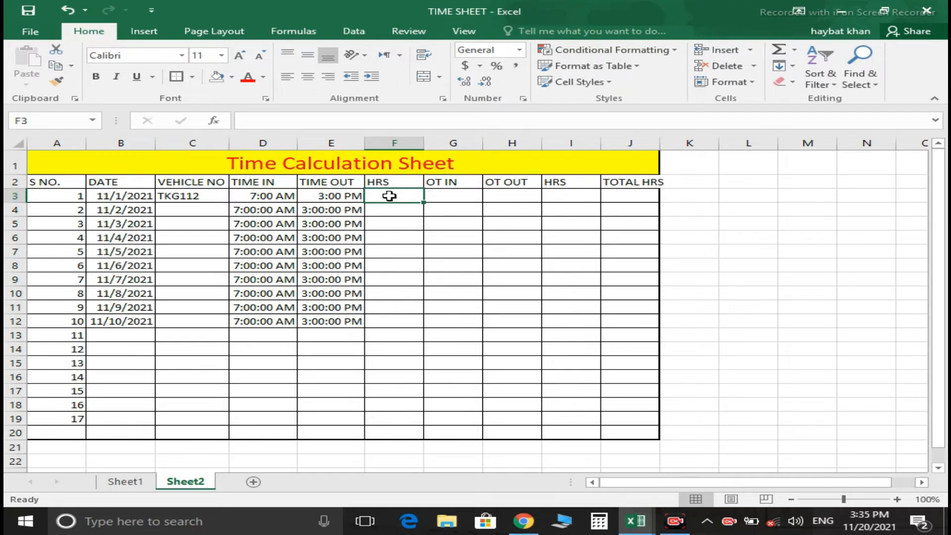
type("=")
key("Left")
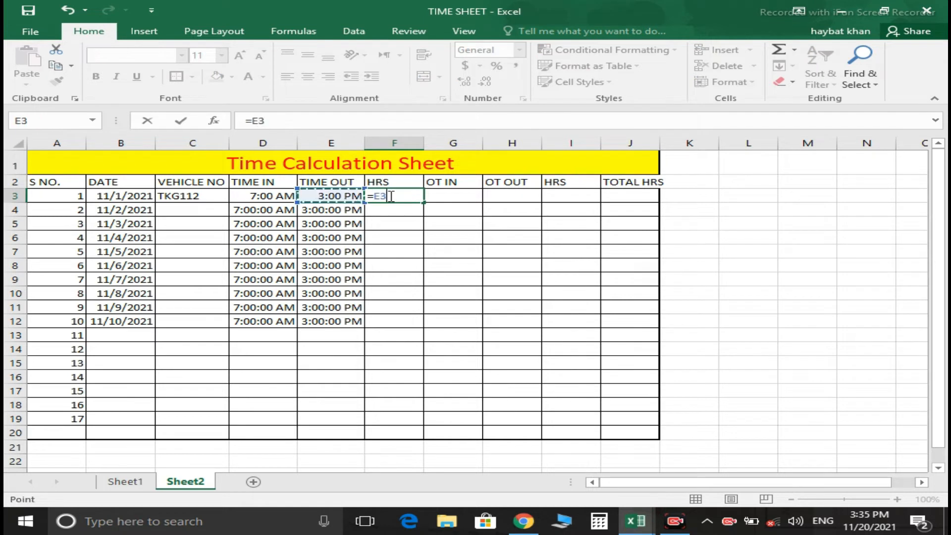
type("-")
key("Left")
key("Left")
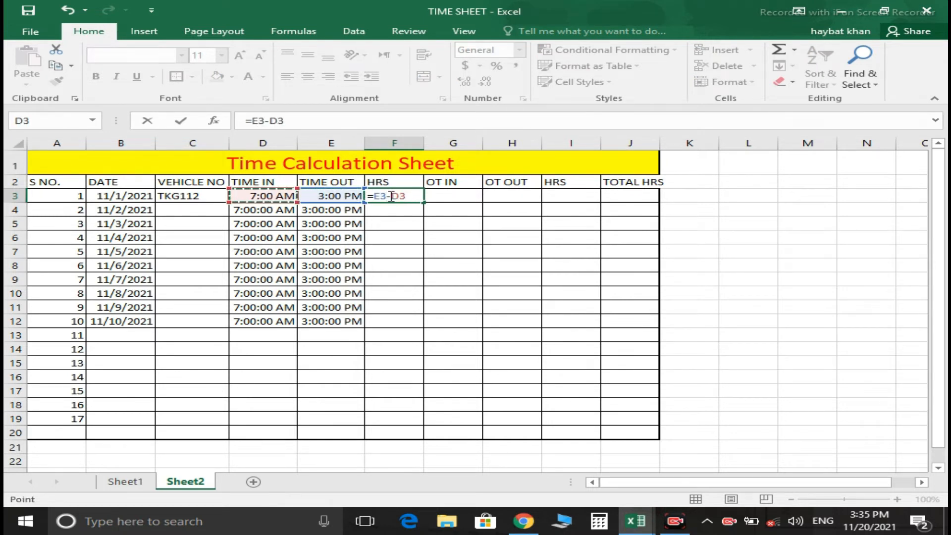
key("Return")
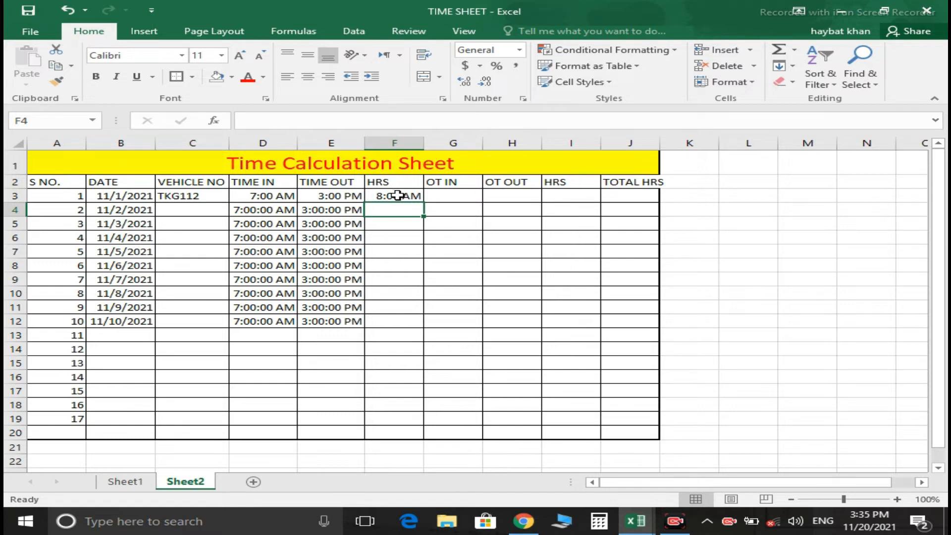
Apply the custom number format h:mm to the HRS cells F3 to F20.
left_click_drag(399, 194, 392, 429)
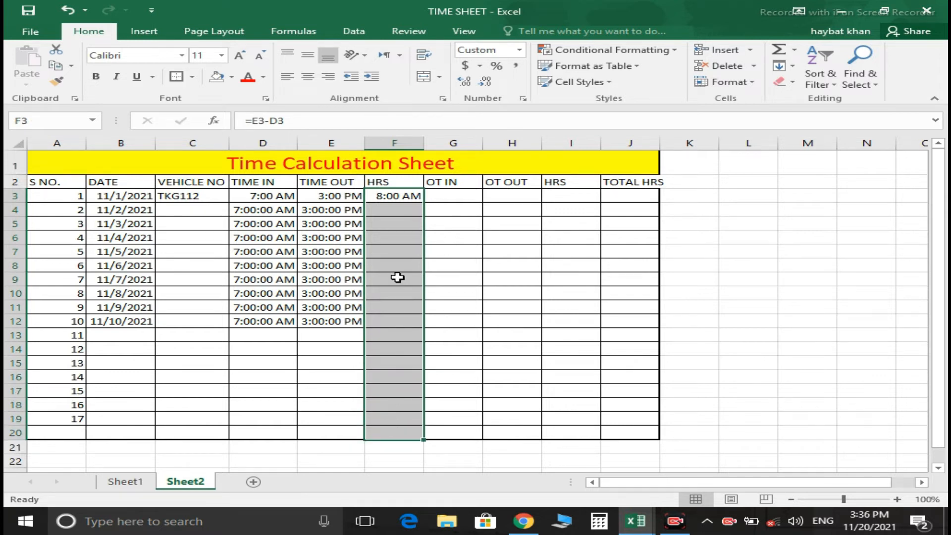
right_click(405, 206)
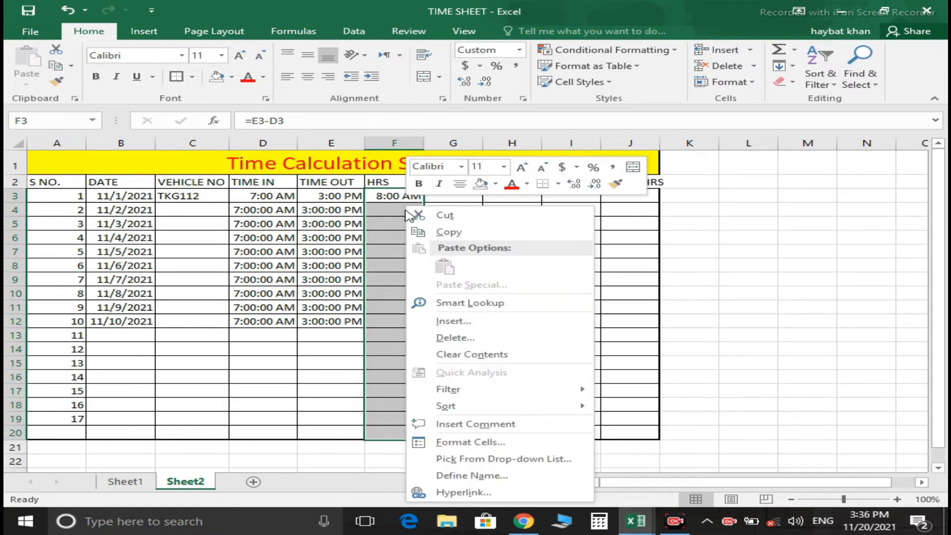
left_click(461, 443)
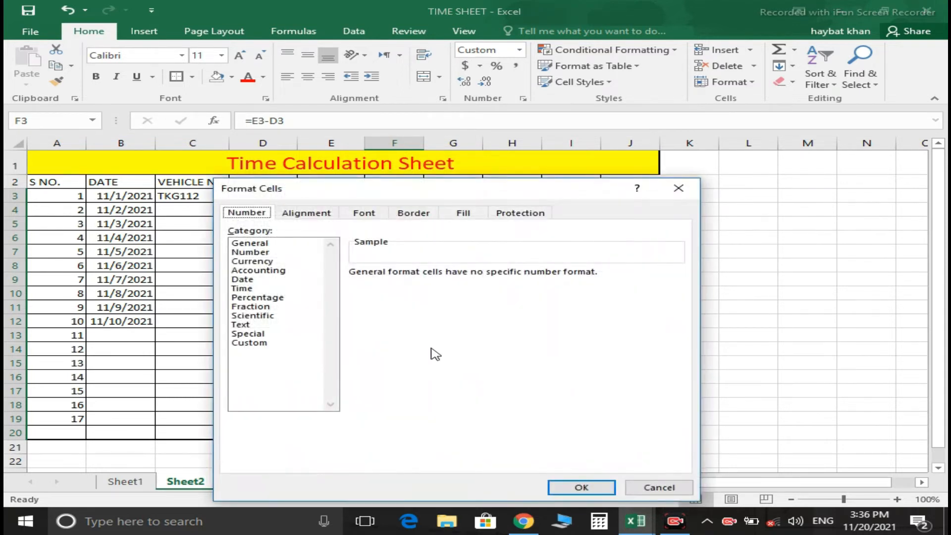
left_click(253, 343)
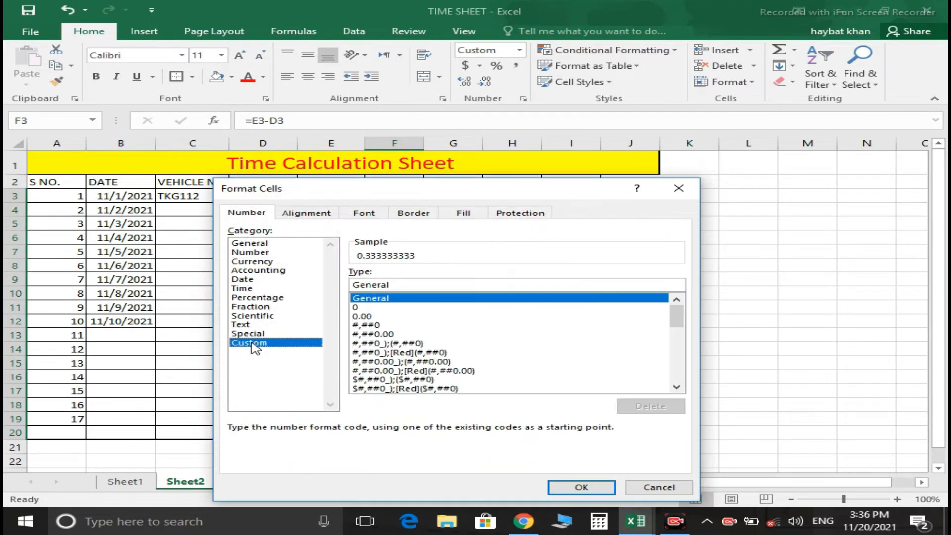
left_click_drag(677, 322, 679, 359)
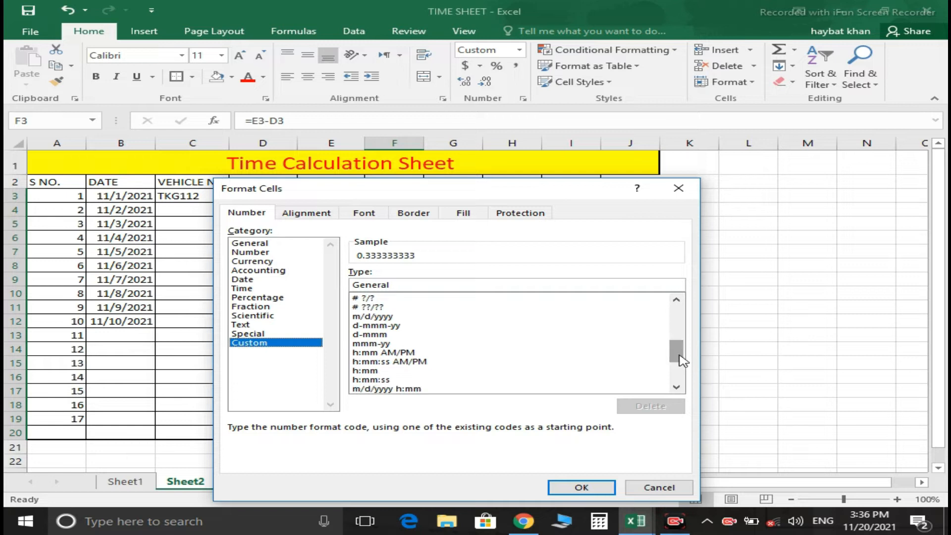
left_click(371, 372)
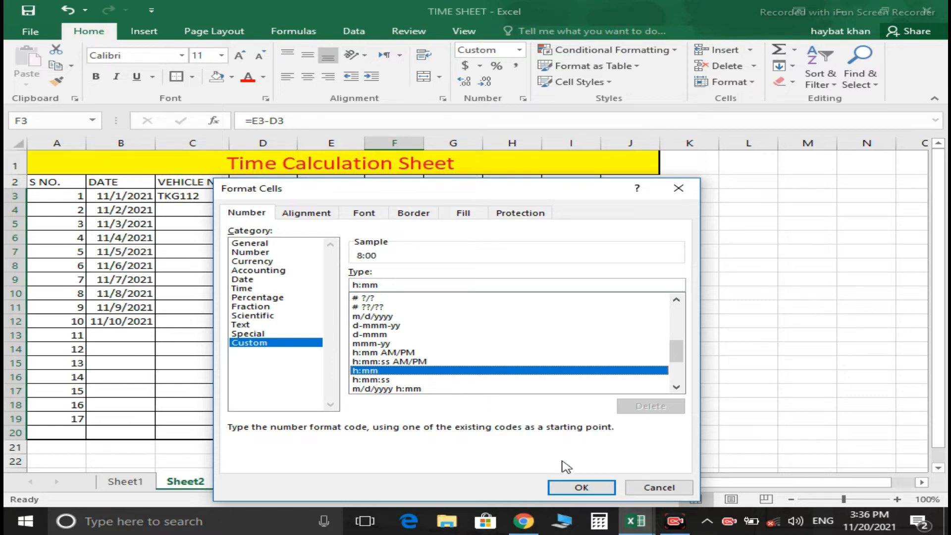
left_click(575, 487)
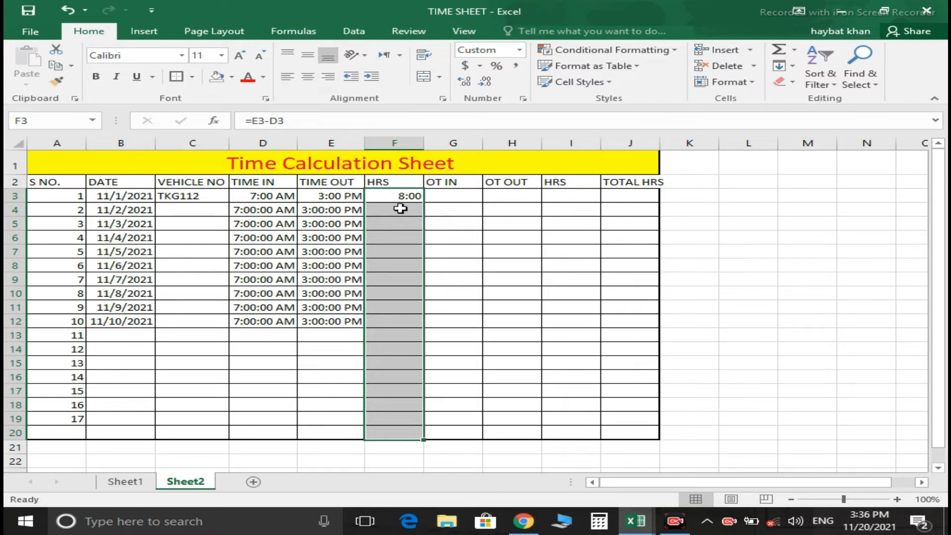
Change the time-in value in cell D3 to 7:30 AM.
left_click(251, 197)
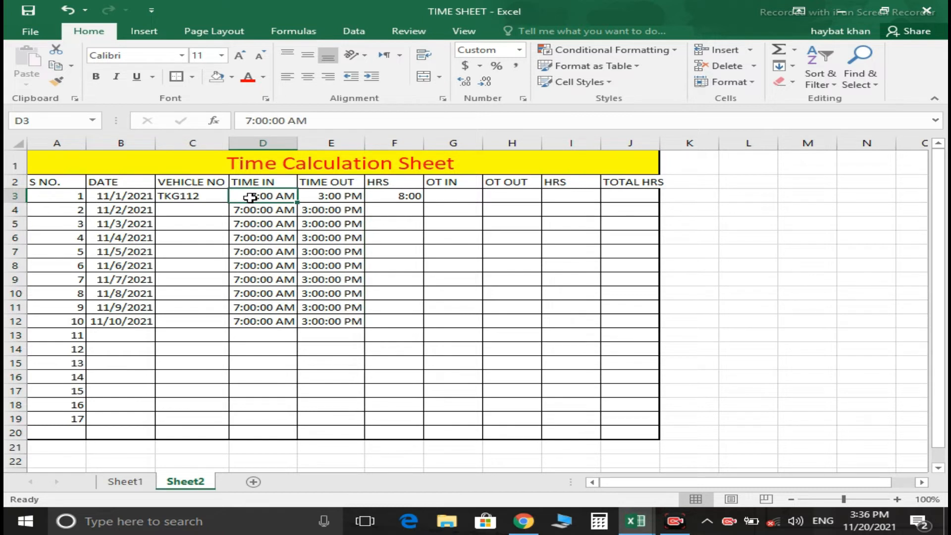
double_click(251, 198)
key("Left")
key("Left")
key("Left")
key("Left")
key("Left")
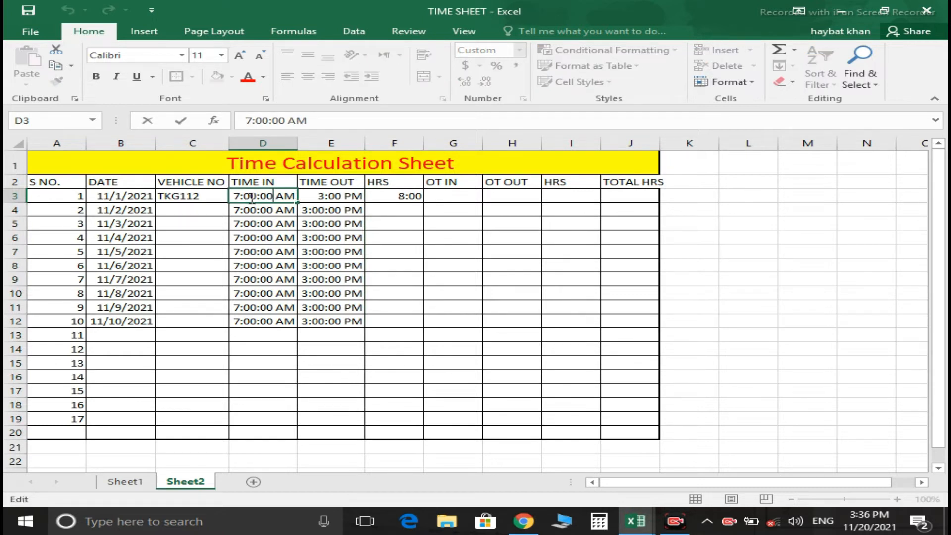
key("BackSpace")
key("BackSpace")
type("30")
key("Return")
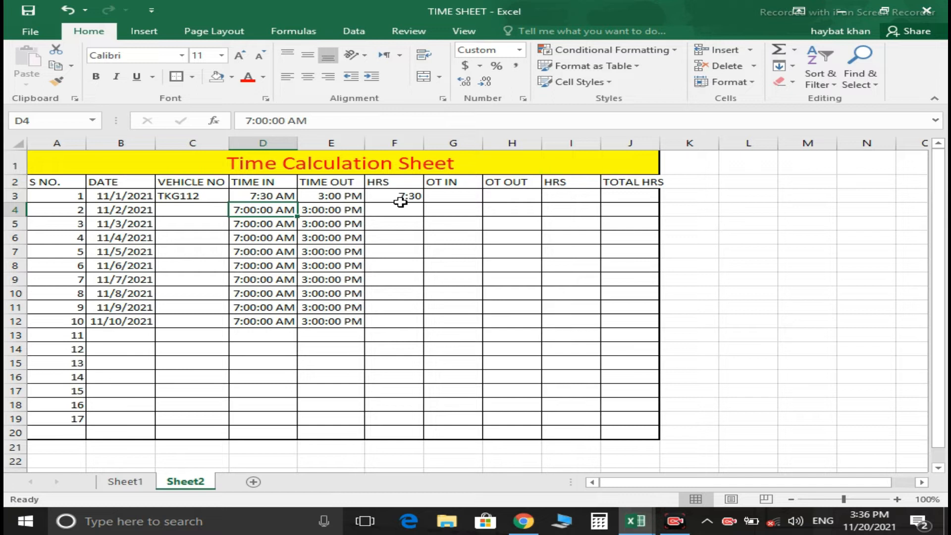
Enter the first row's overtime times: 18:00 as OT IN in cell G3 and 22:00 as OT OUT in cell H3.
left_click(441, 196)
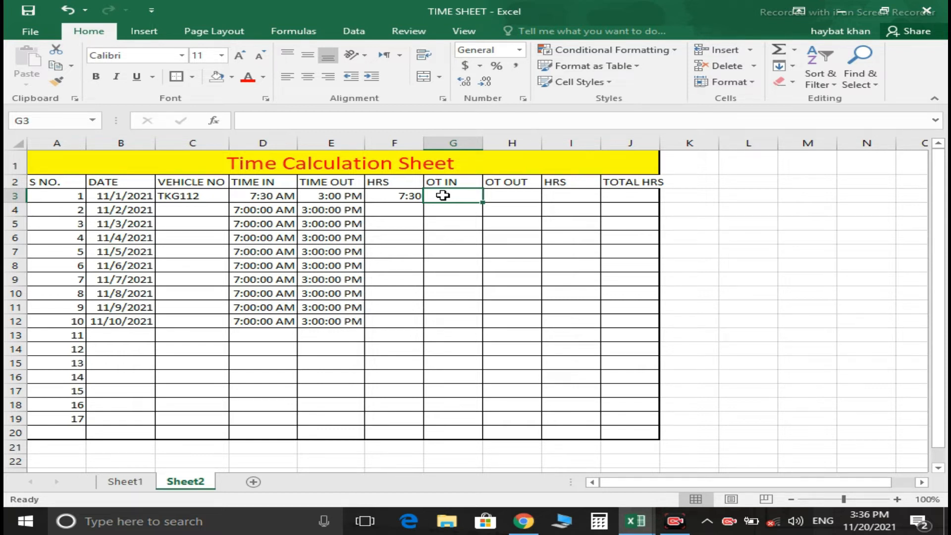
type("17")
key("BackSpace")
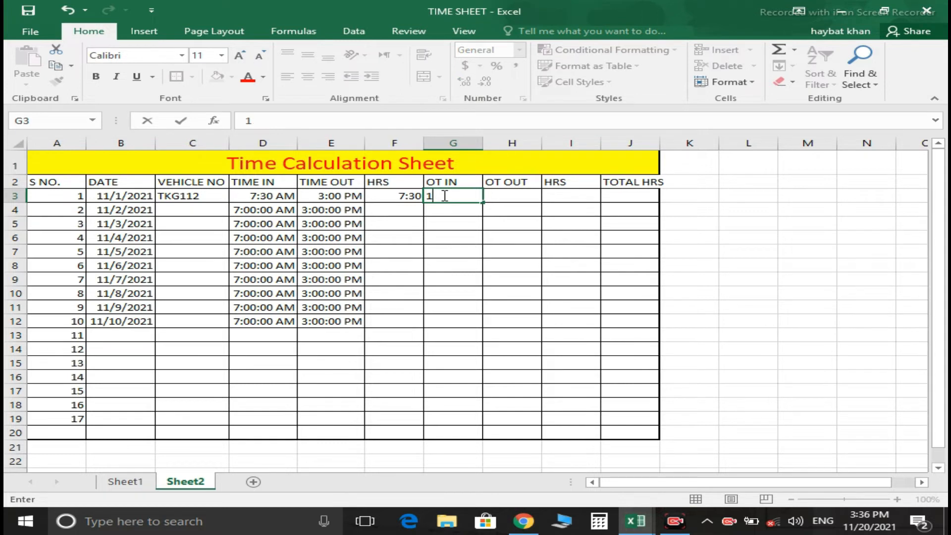
type("8")
type(":00")
key("Tab")
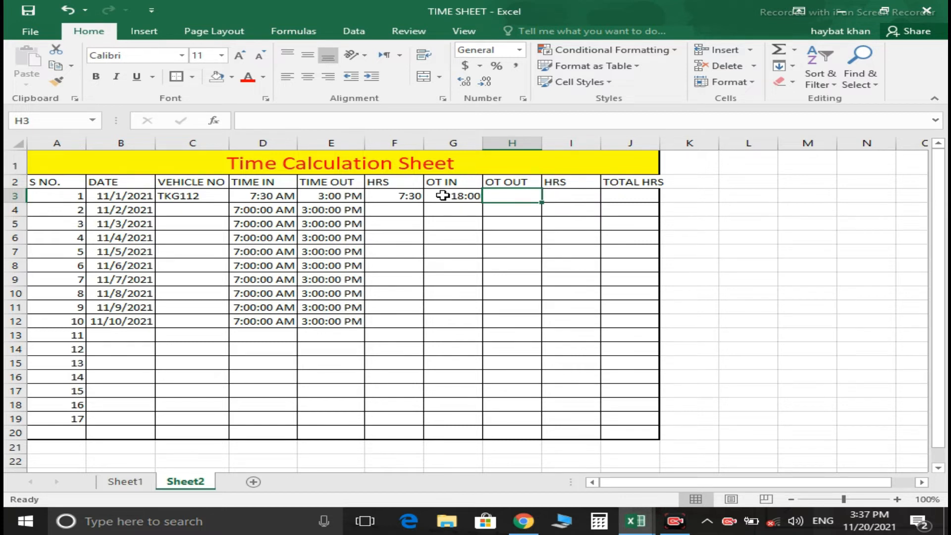
type("22:00")
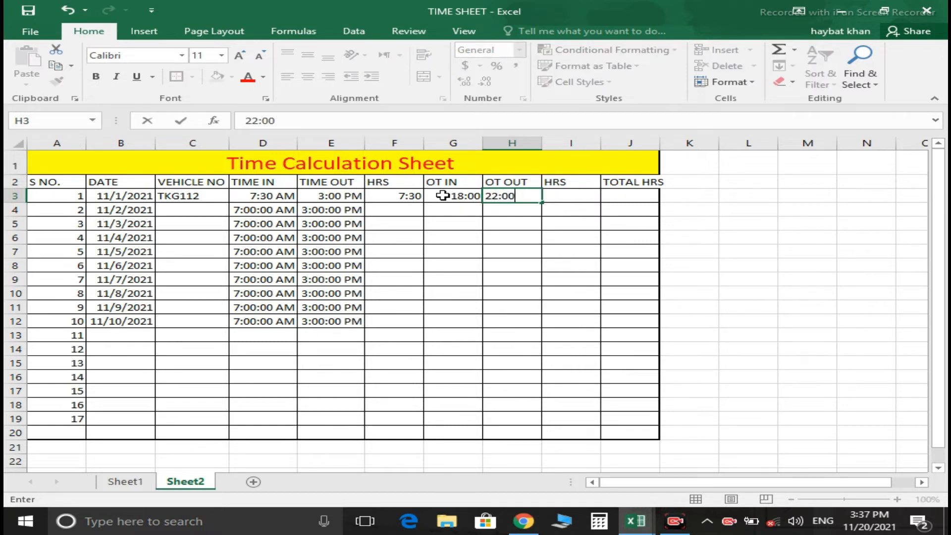
key("Tab")
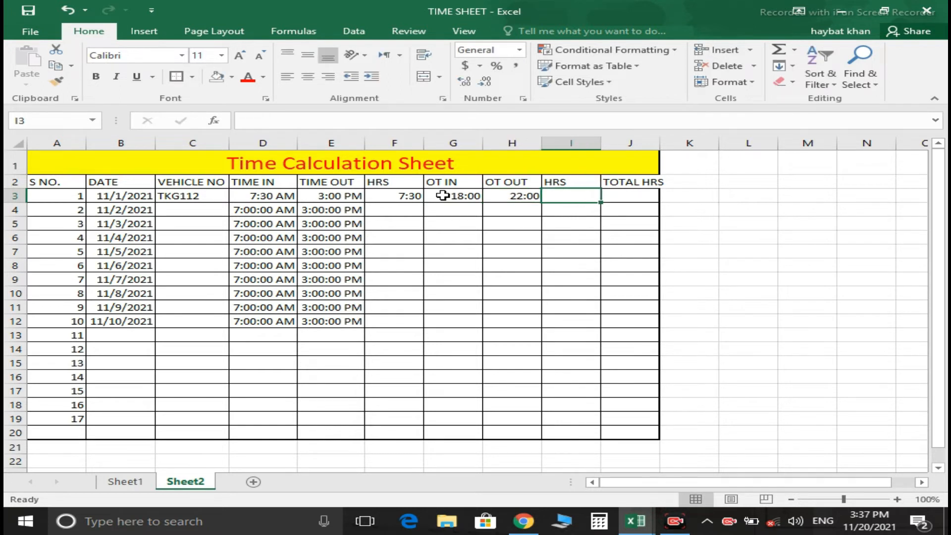
Try calculating the overtime hours in cell I3 with the formula =H3-F3, and undo the entry.
type("-")
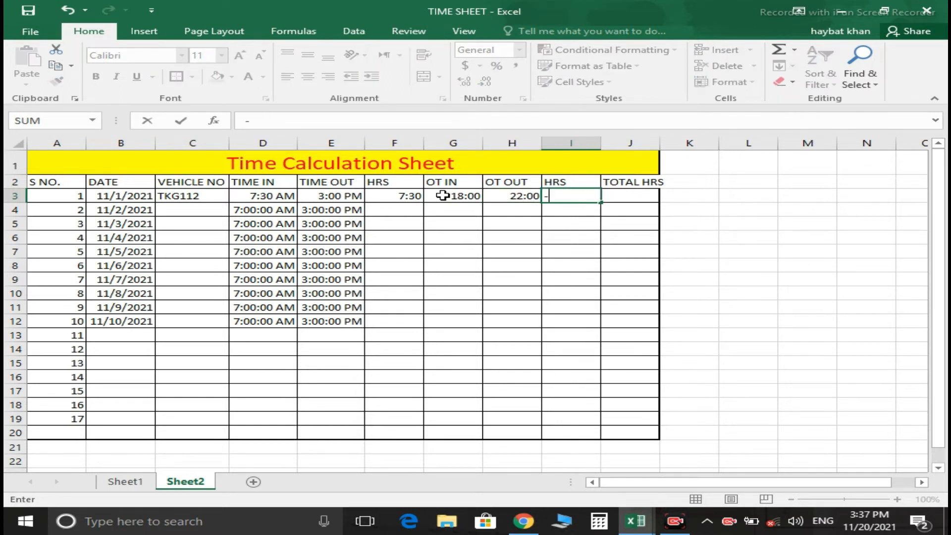
key("Escape")
type("=")
key("Left")
type("-")
key("Left")
key("Left")
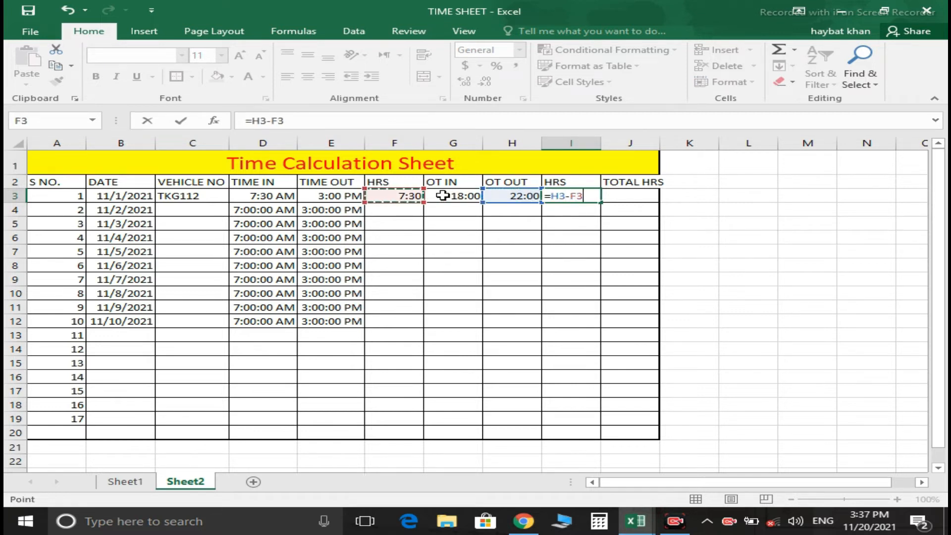
key("Return")
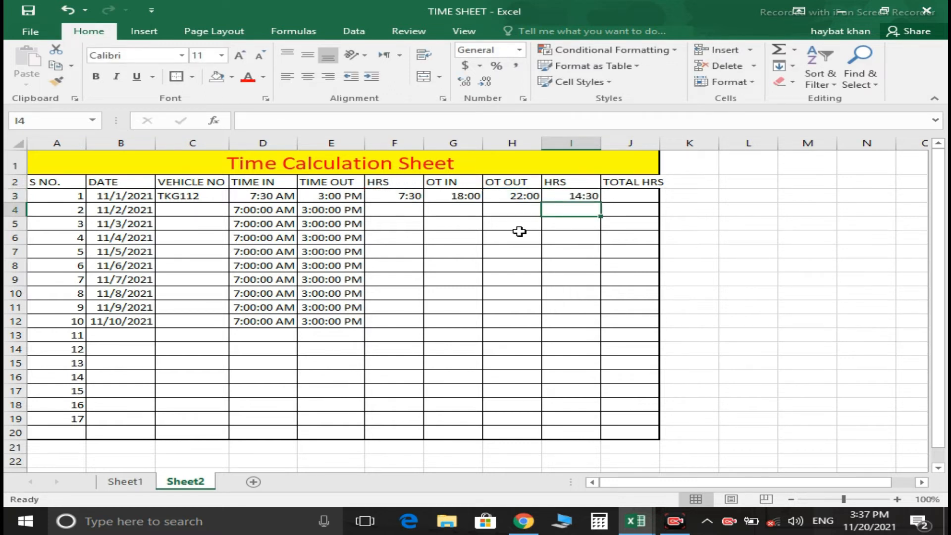
key("ctrl+z")
Calculate the first row's overtime hours in cell I3 with the formula =H3-G3.
type("=")
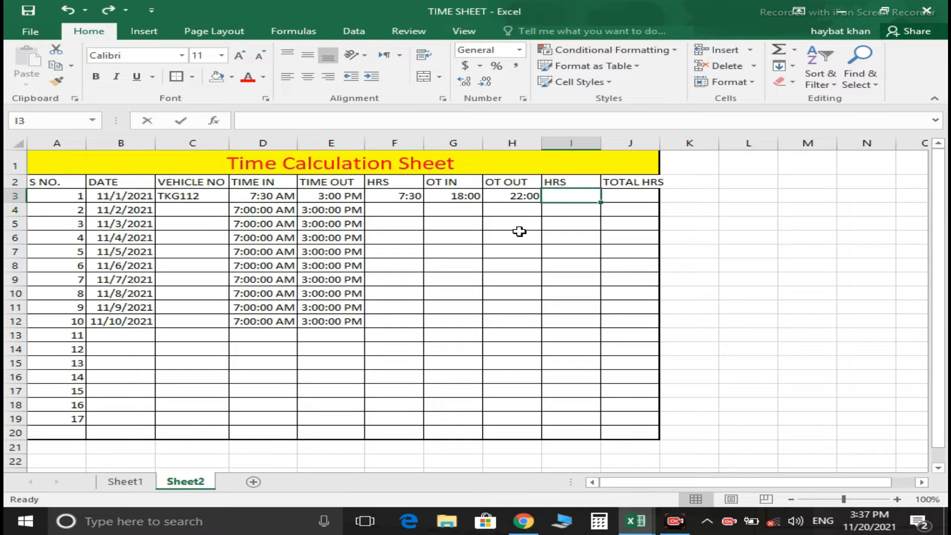
key("Left")
type("-")
key("Left")
key("Left")
key("Return")
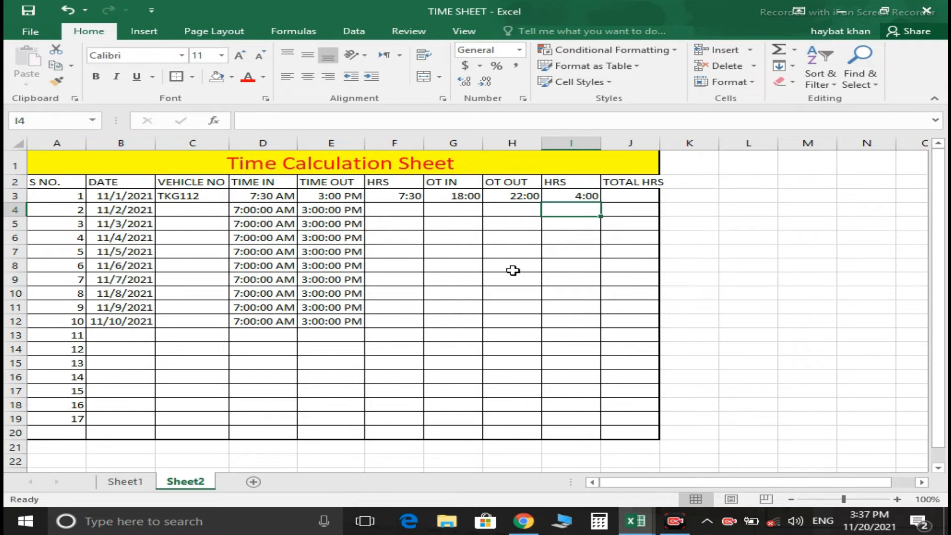
Apply the custom number format h:mm to the overtime HRS cells I3 to I20.
left_click(573, 195)
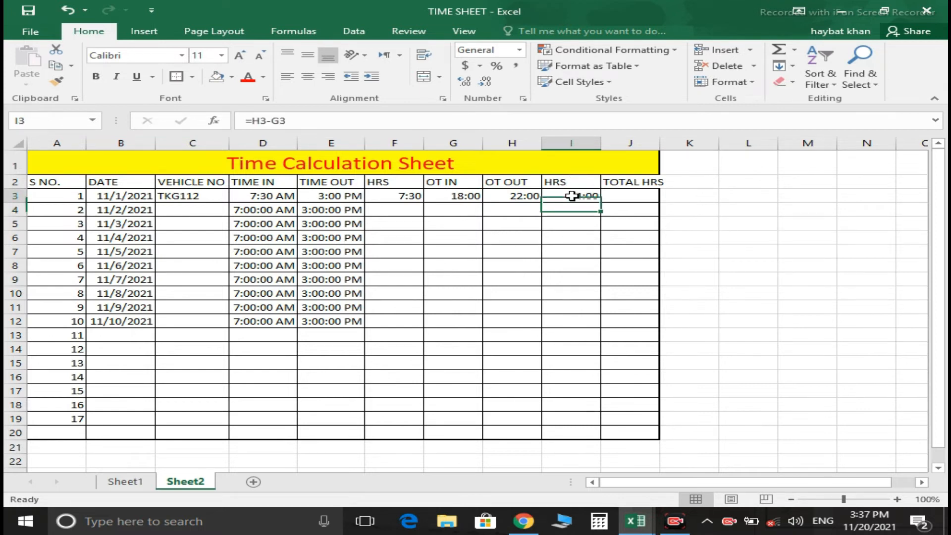
left_click_drag(572, 196, 572, 431)
right_click(574, 432)
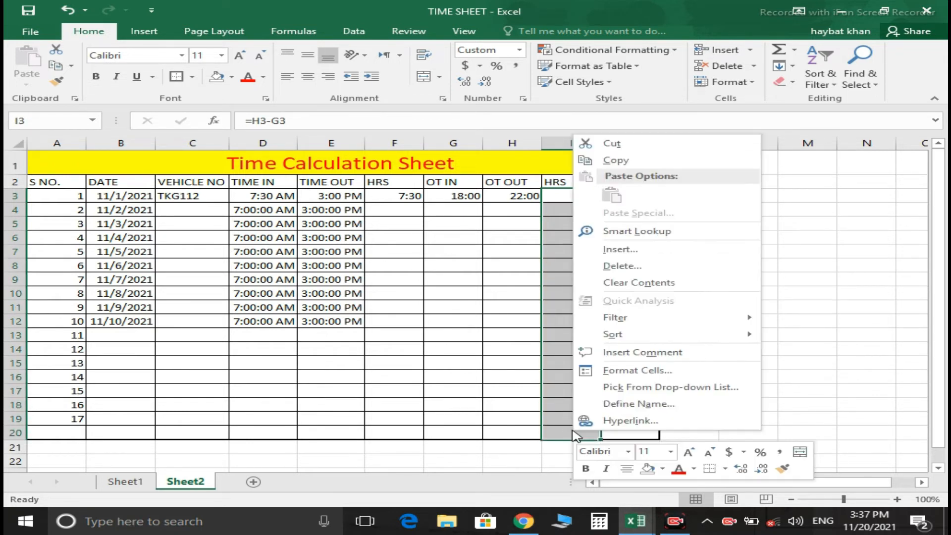
left_click(640, 373)
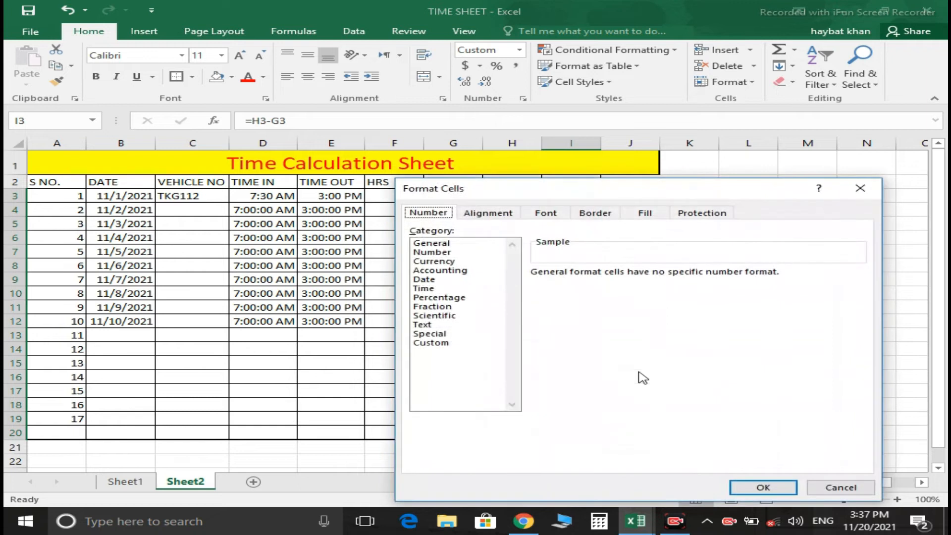
left_click(436, 346)
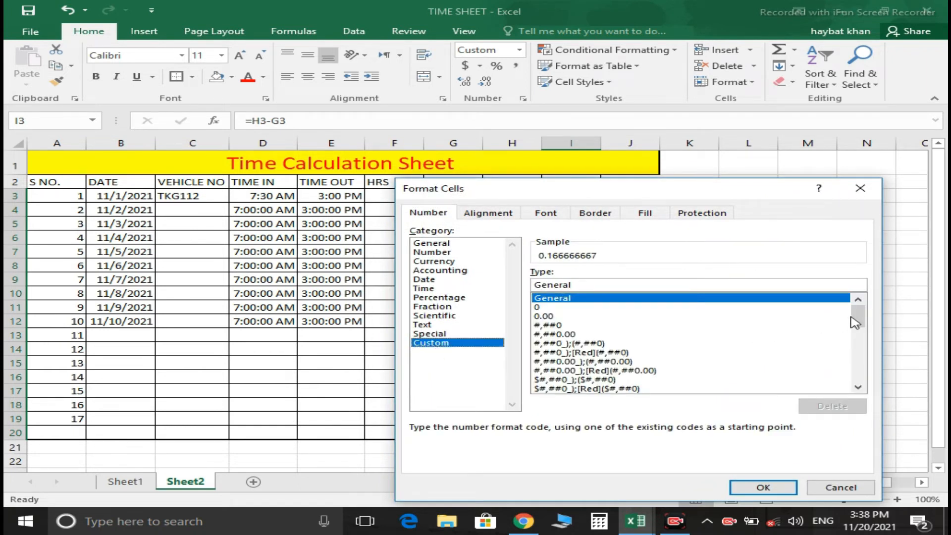
left_click_drag(857, 319, 858, 353)
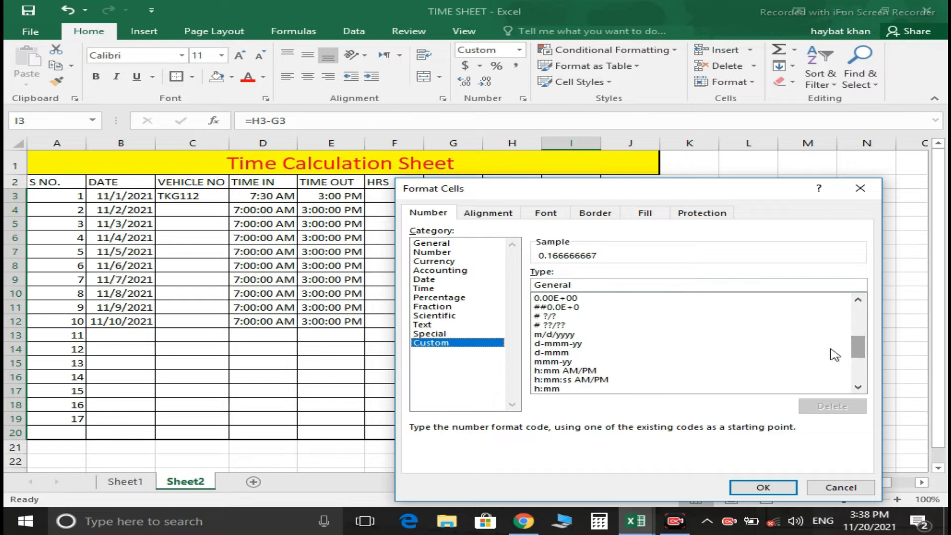
left_click(572, 390)
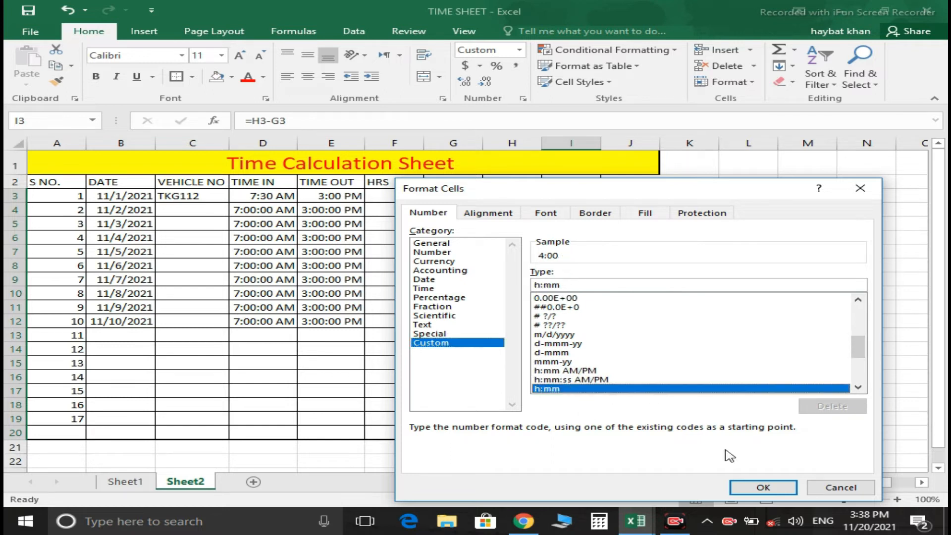
left_click(763, 488)
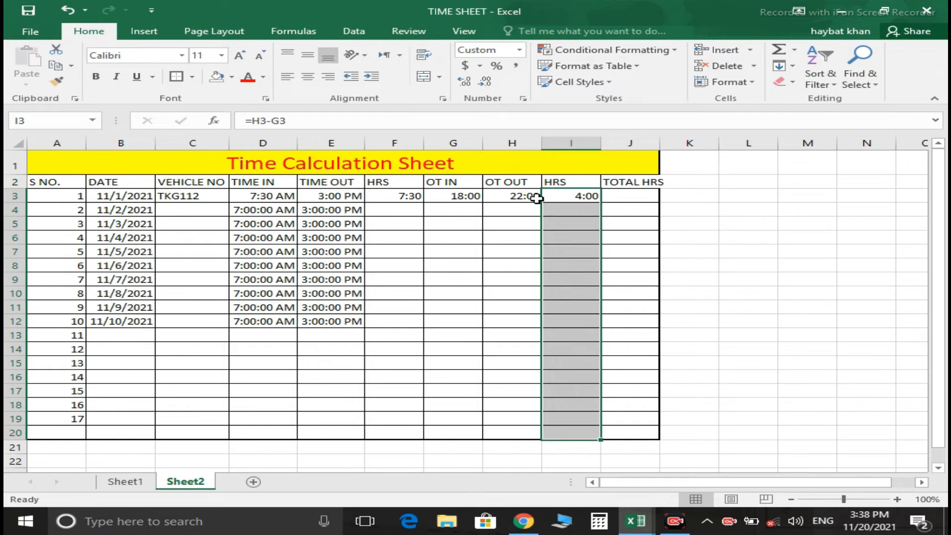
Change the OT OUT value in cell H3 to 23:00.
left_click(506, 196)
type("23")
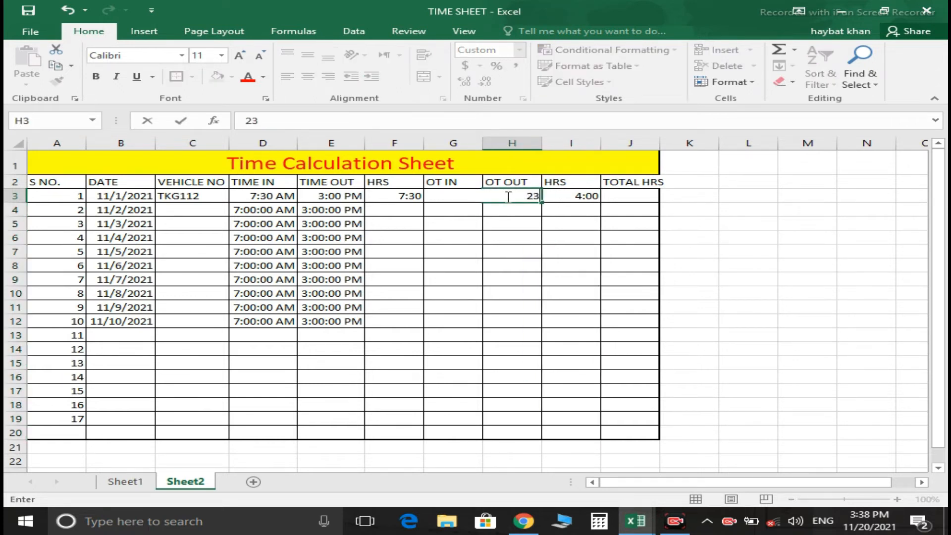
type(":00")
key("Return")
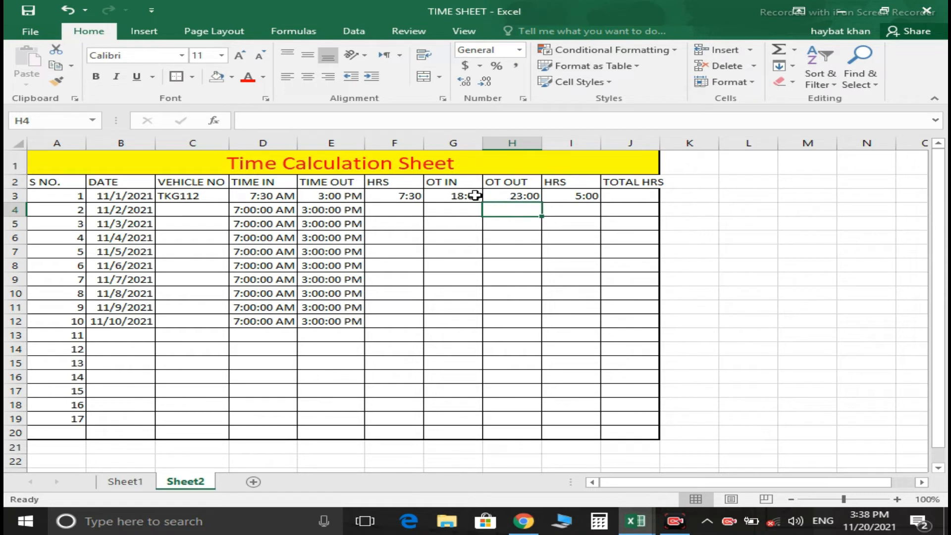
Edit the OT OUT value in cell H3 to 23:30.
left_click(504, 195)
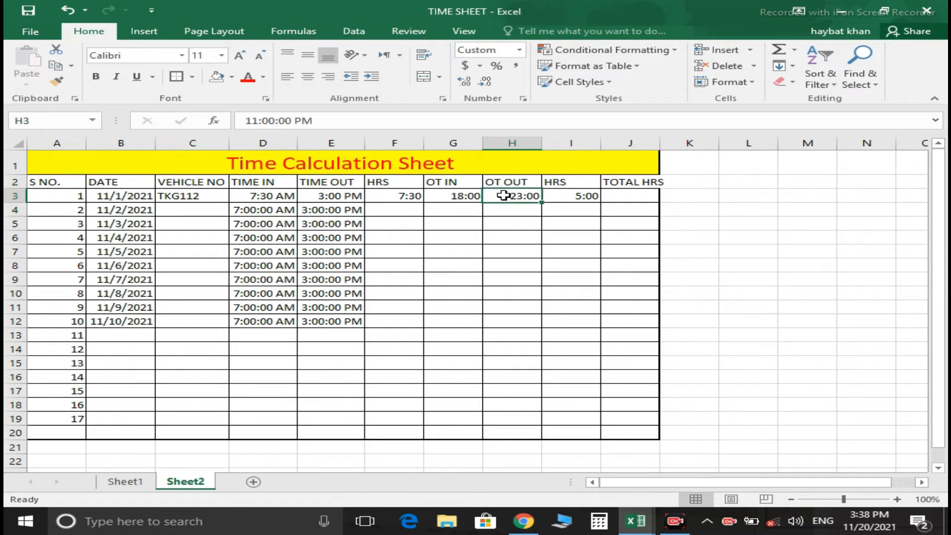
double_click(504, 195)
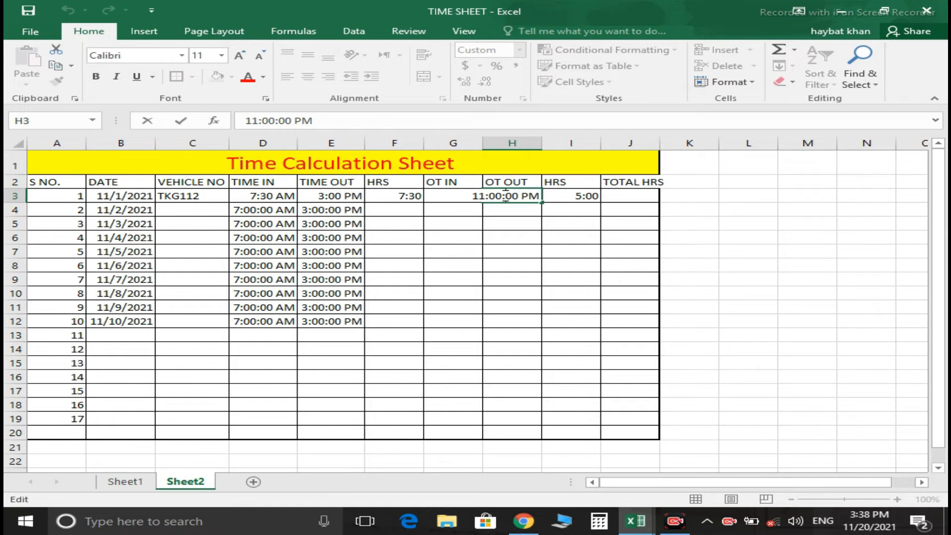
key("BackSpace")
key("BackSpace")
type("30")
key("Return")
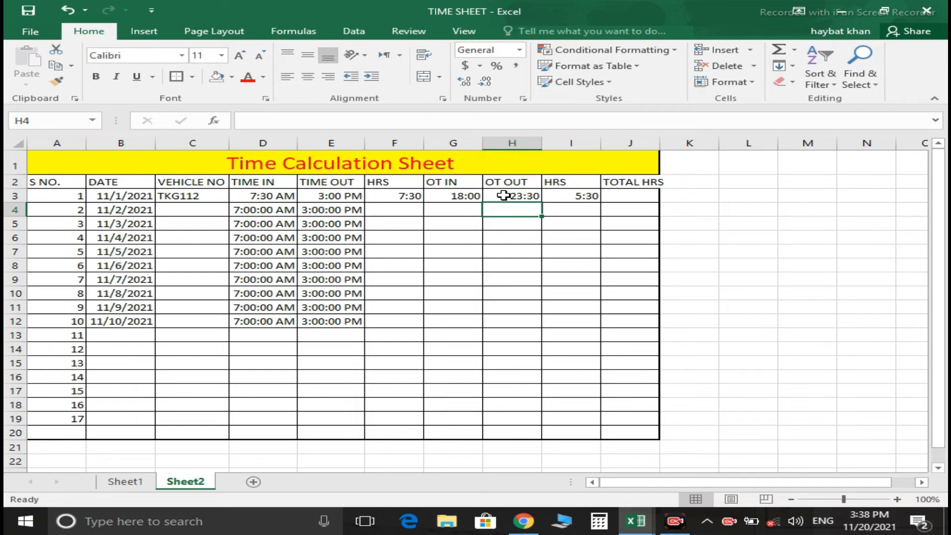
Calculate the first row's total hours in cell J3 with the formula =I3+F3.
left_click(629, 197)
type("=")
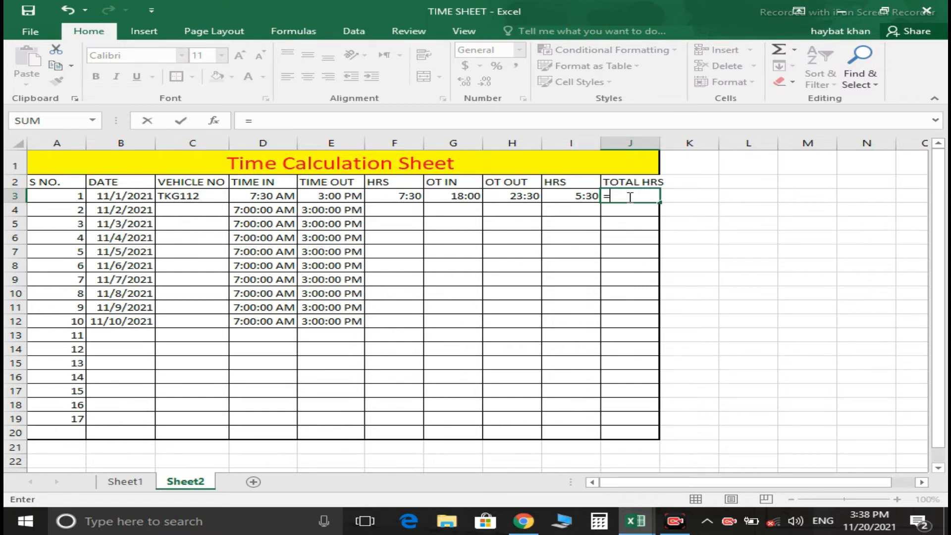
key("Left")
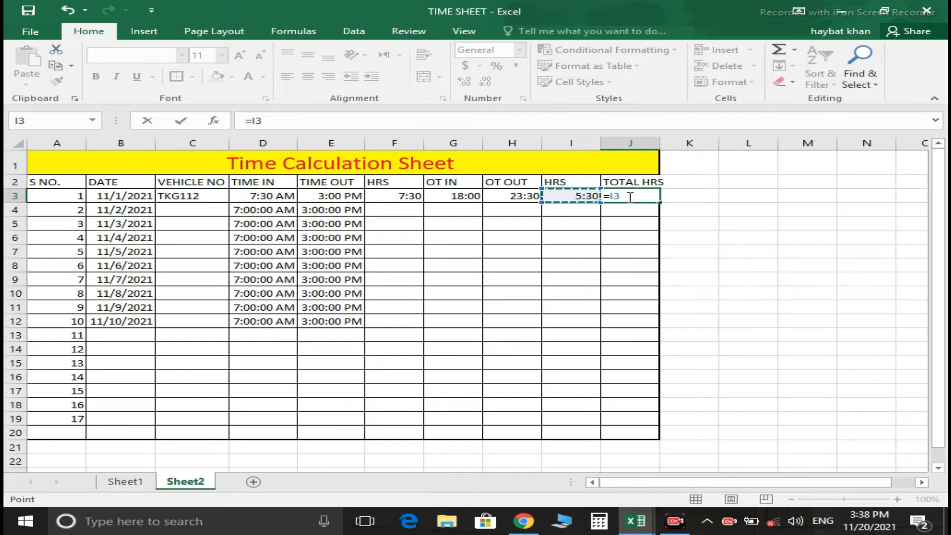
type("+")
left_click(408, 197)
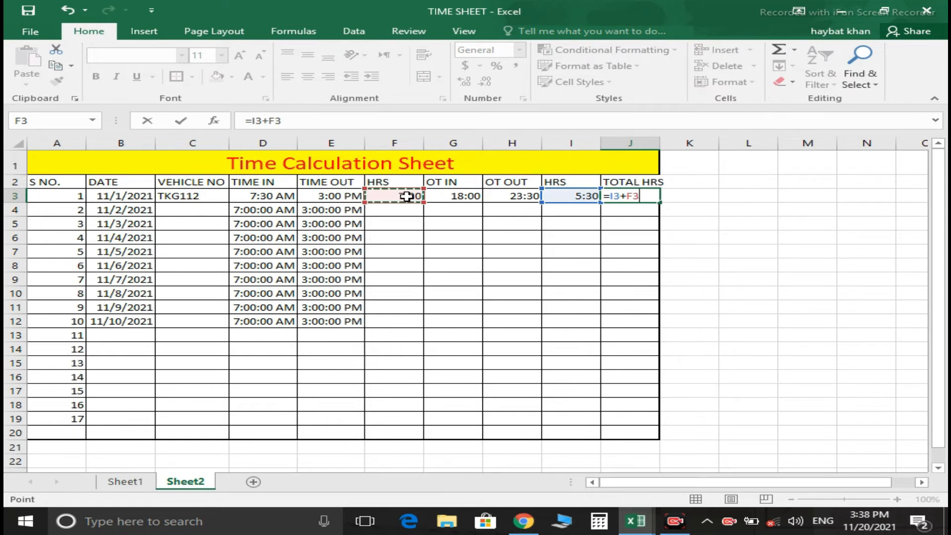
key("Return")
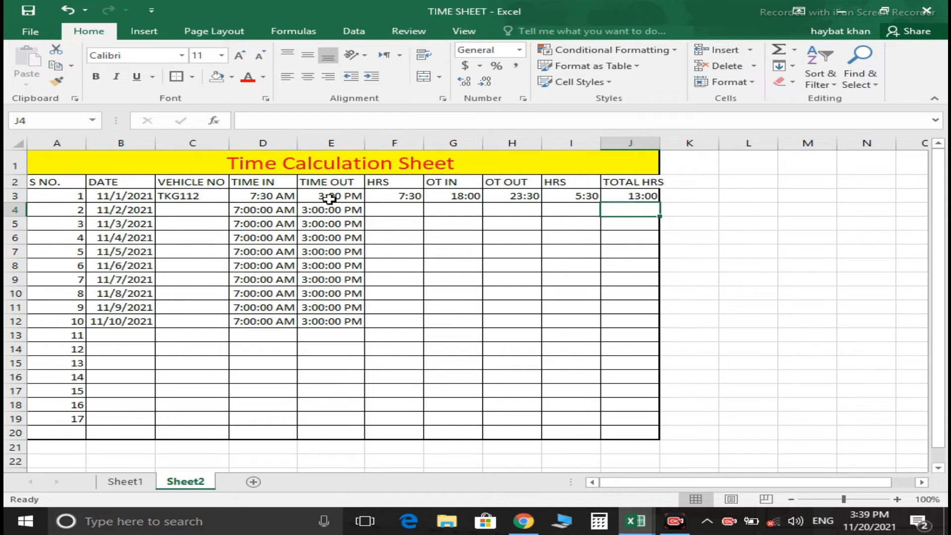
Change the time-in value in cell D3 to 7:00 AM.
left_click(253, 196)
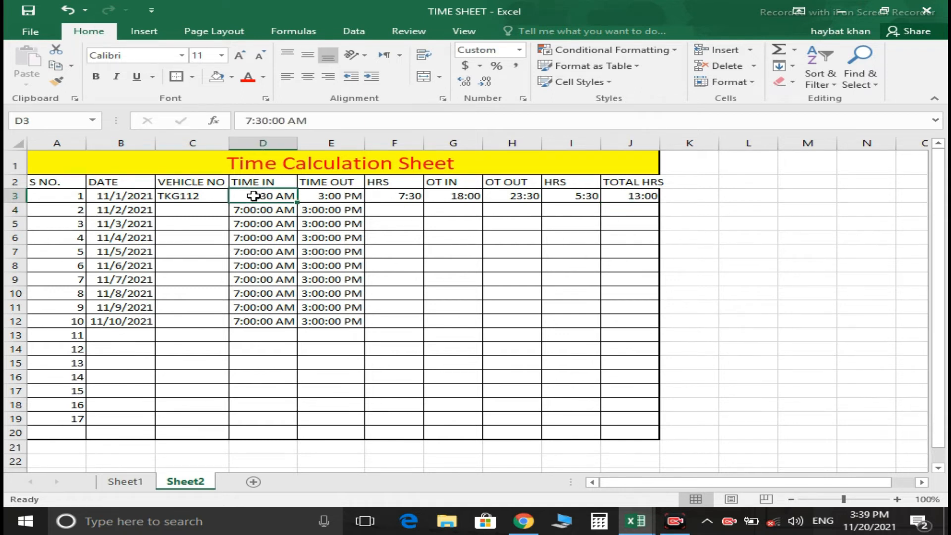
double_click(254, 197)
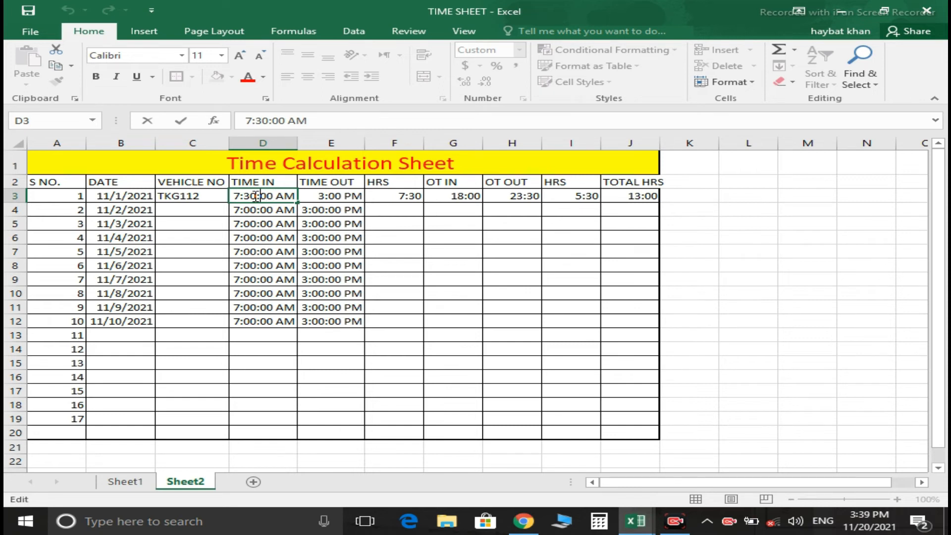
key("BackSpace")
key("BackSpace")
type("00")
key("Return")
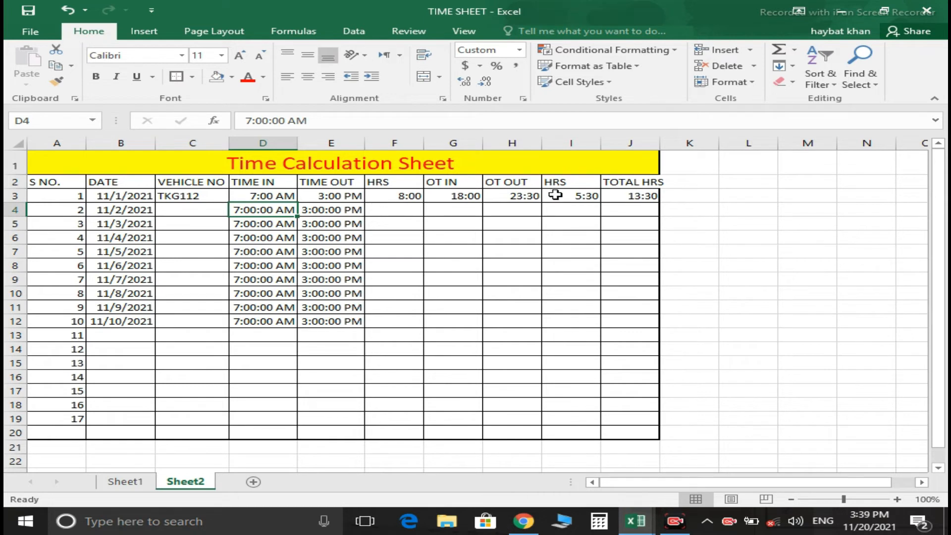
Set the OT OUT value in cell H3 to 22:00.
left_click(510, 197)
type("22")
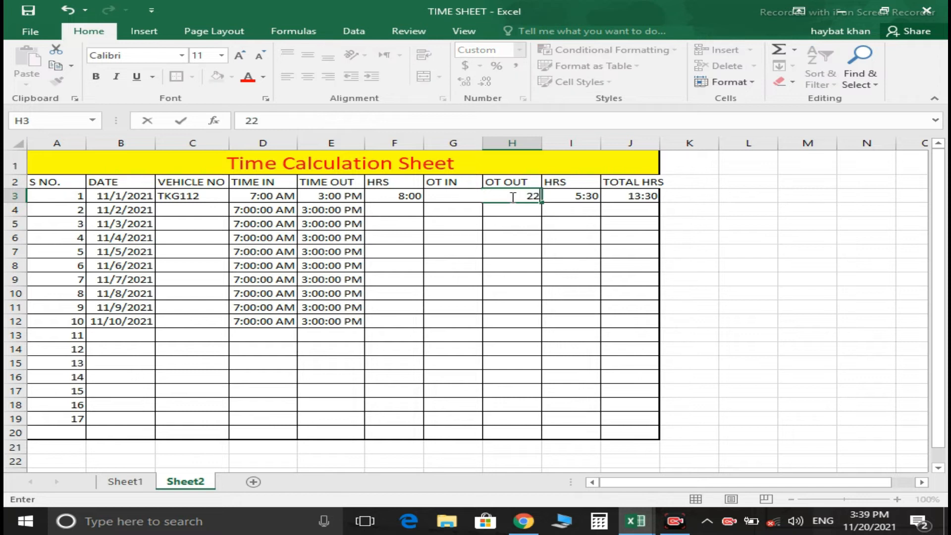
type(":00")
key("Return")
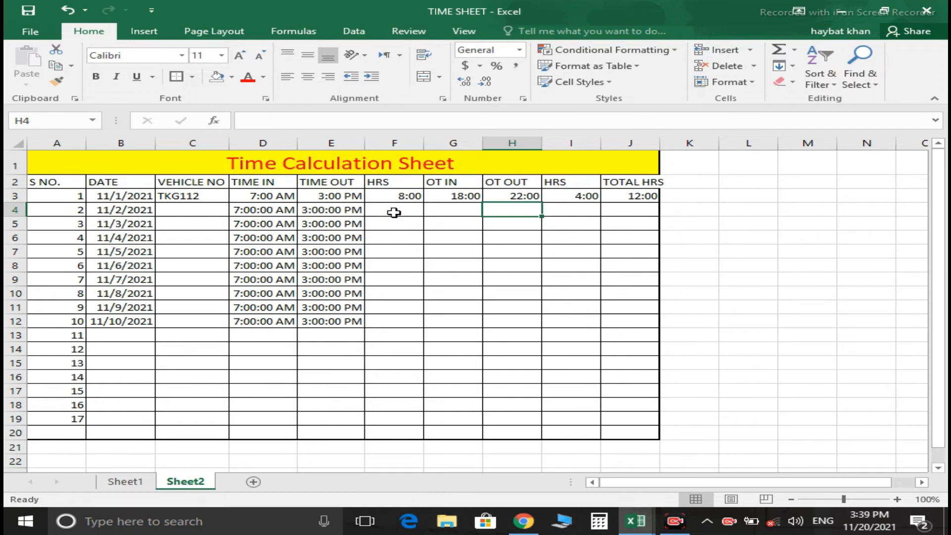
Try filling the formula =E3-D3 through the HRS cells F3 to F12, and undo the fill.
left_click_drag(409, 196, 391, 321)
key("F2")
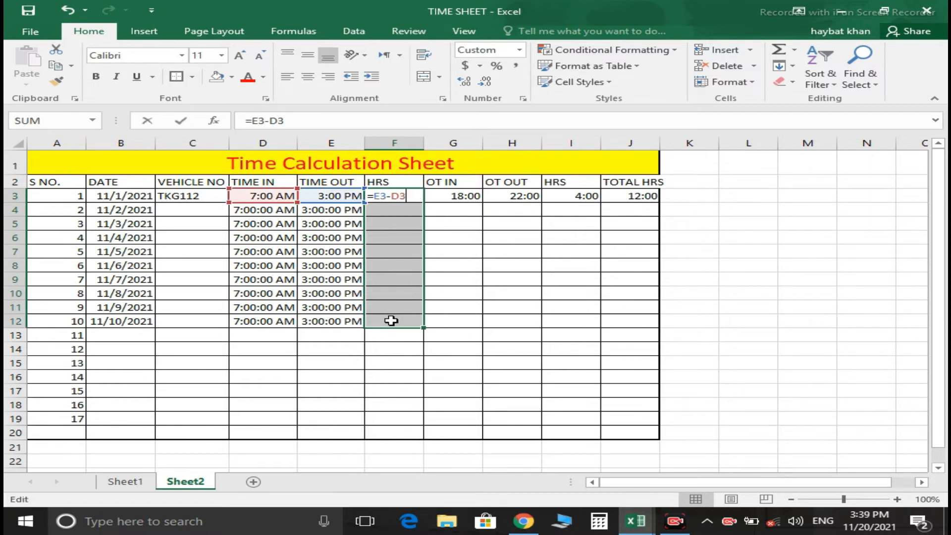
key("ctrl+Return")
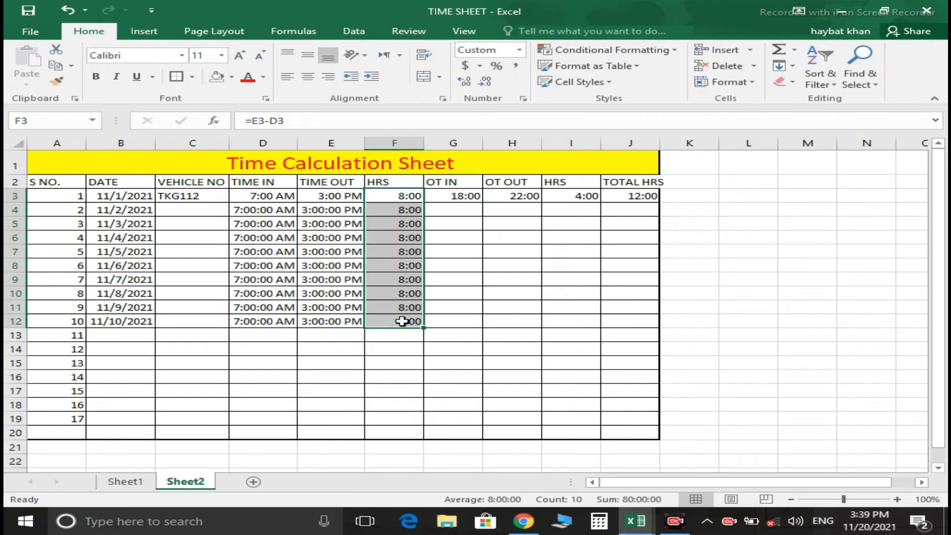
key("ctrl+z")
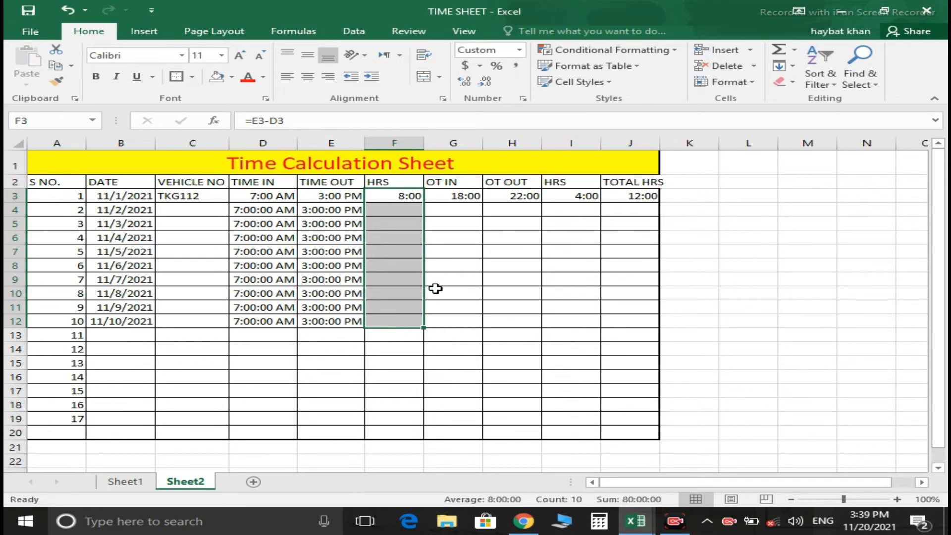
left_click(455, 197)
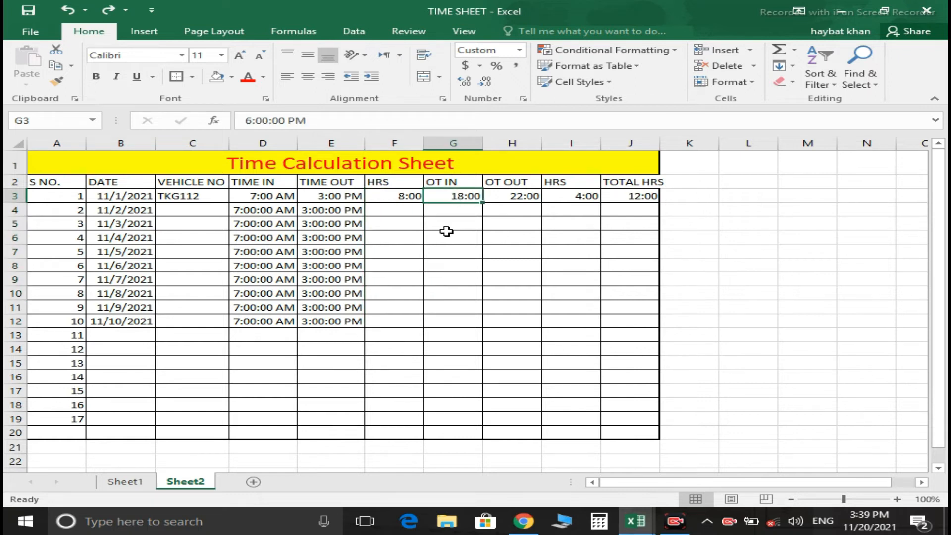
Fill the regular-hours formula =E3-D3 from cell F3 down through F12.
left_click(409, 198)
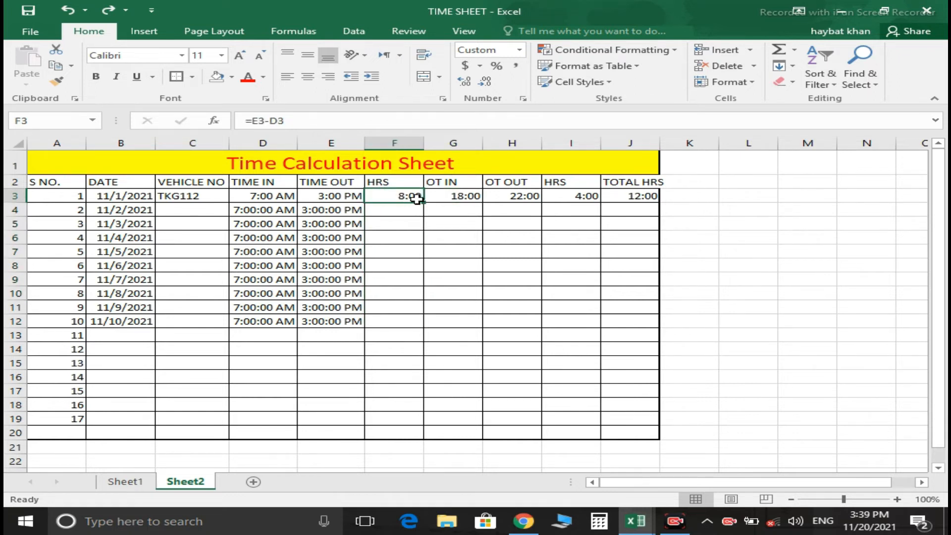
left_click_drag(426, 203, 422, 328)
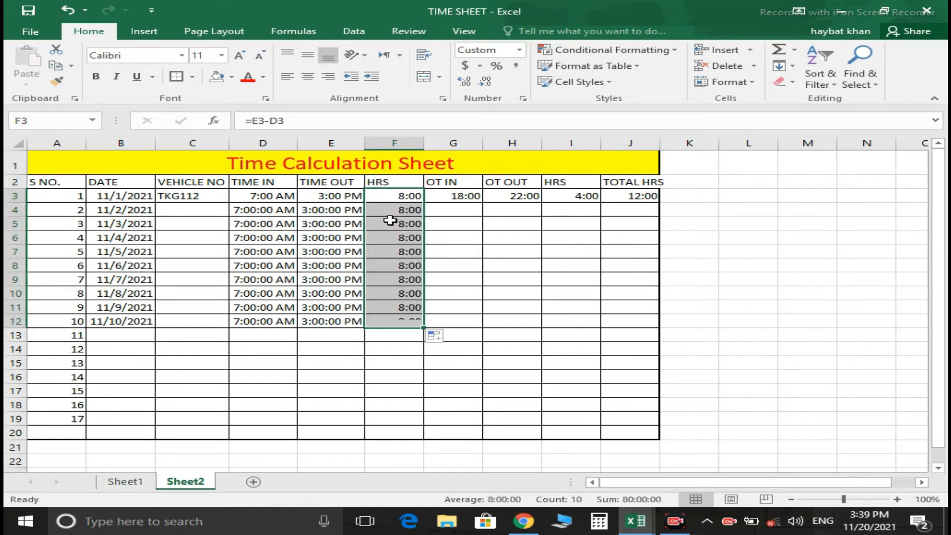
Change the second row's time-in value in cell D4 to 8:00:00 AM.
left_click(249, 212)
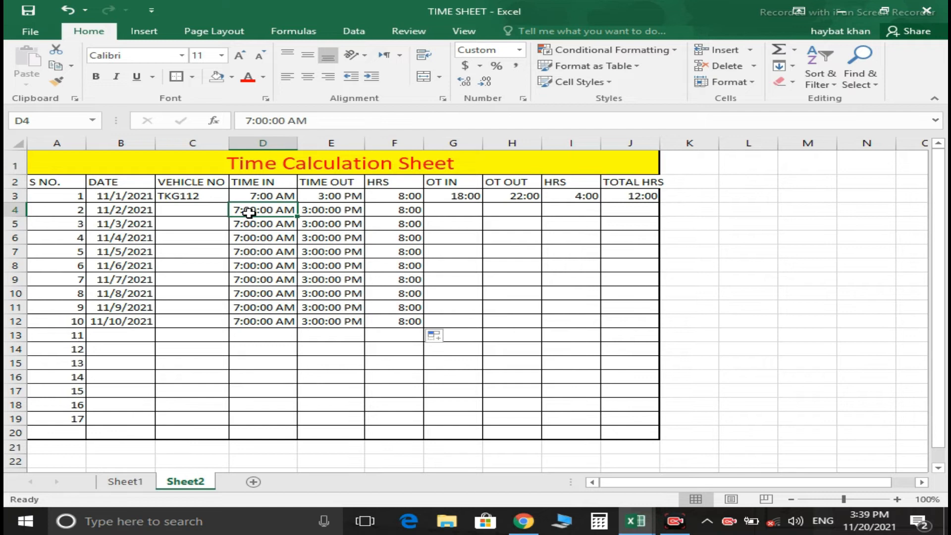
double_click(251, 215)
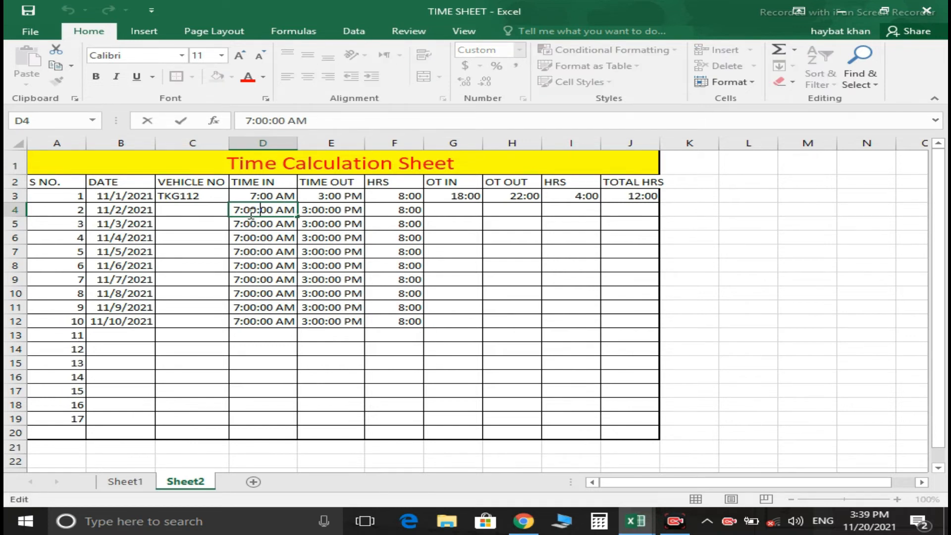
key("BackSpace")
type("8")
key("Return")
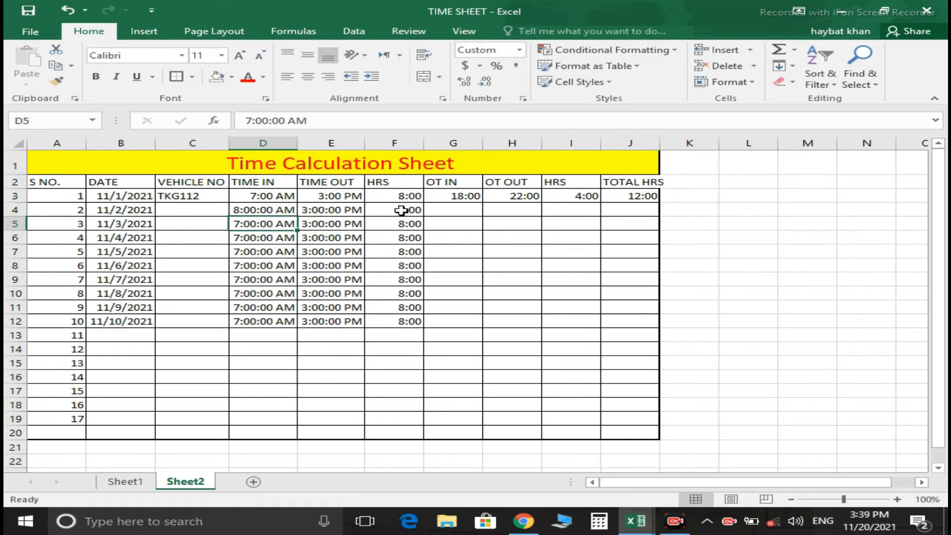
Set the third row's time-out value in cell E5 to 2:00:00 PM.
left_click(317, 226)
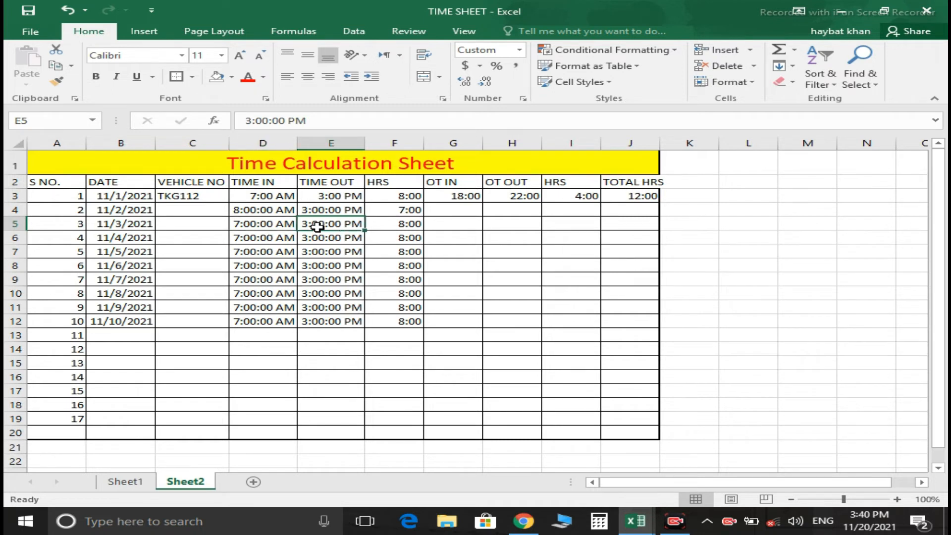
type("2")
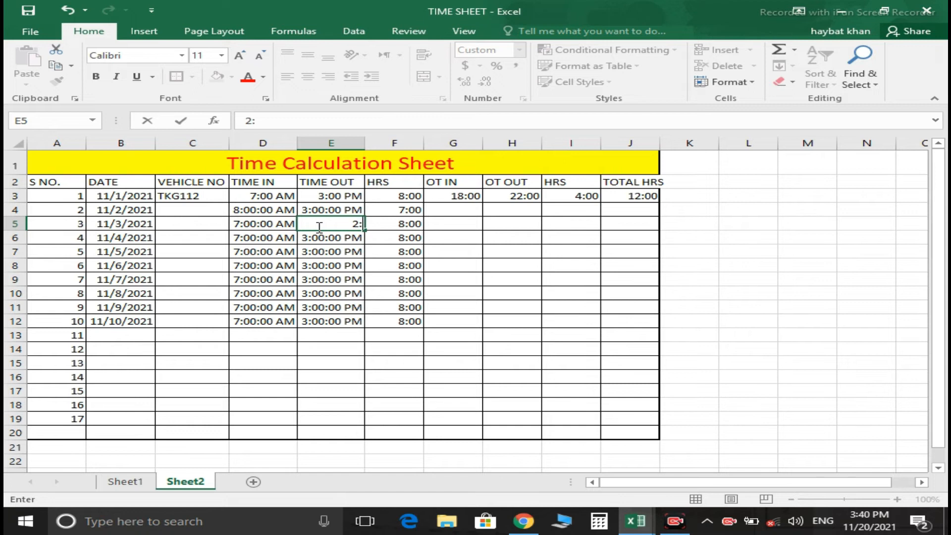
type(":00:00")
type(" PM")
key("Return")
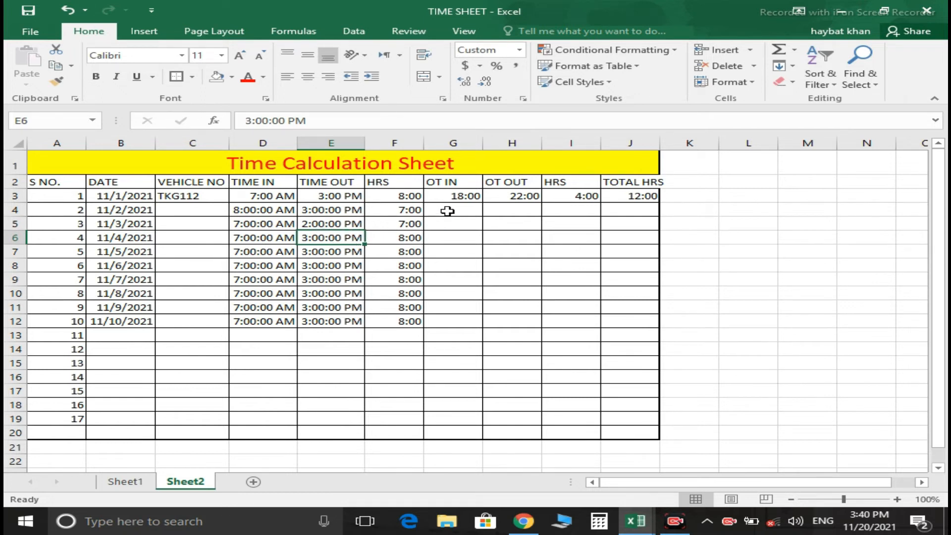
Copy the first row's OT IN and OT OUT times down columns G and H through row 12.
left_click(465, 201)
left_click_drag(465, 202, 448, 320)
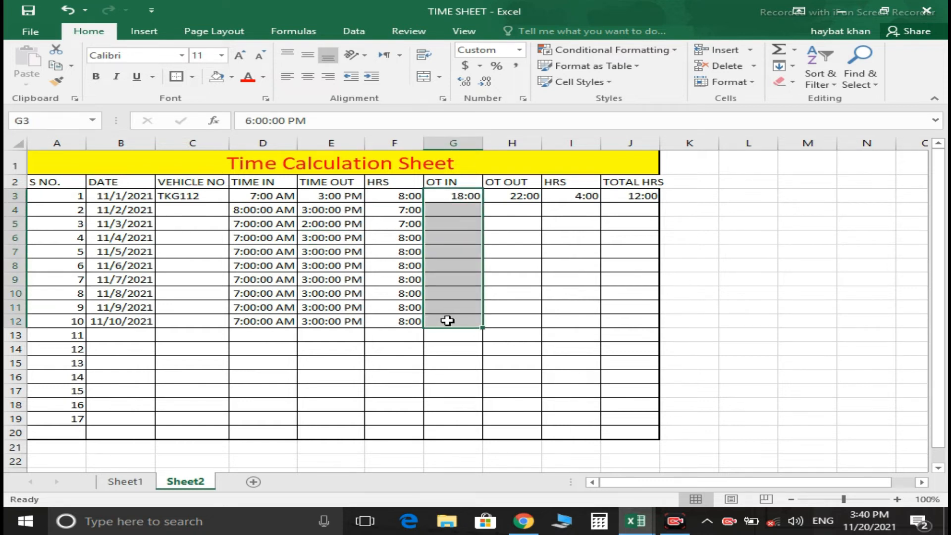
key("ctrl+d")
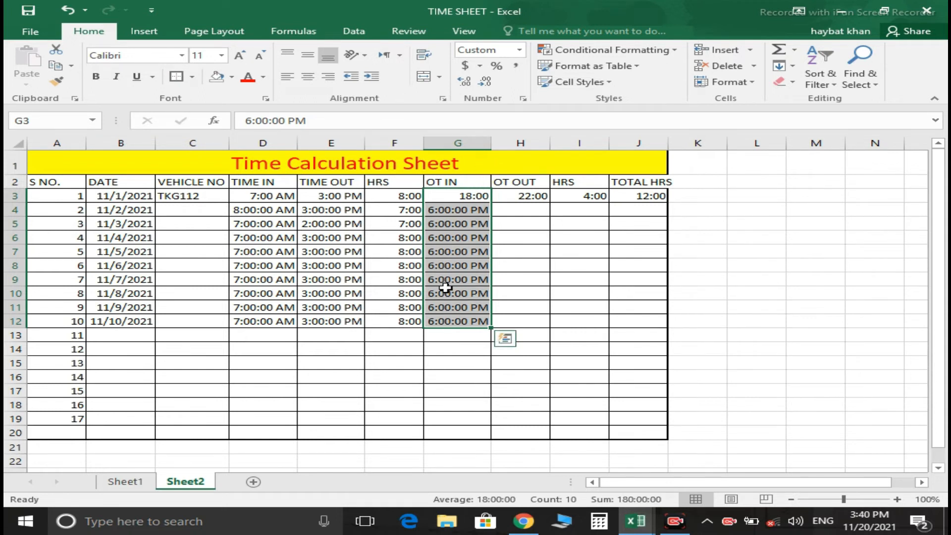
left_click(533, 197)
mouse_move(533, 198)
left_mouse_down()
mouse_move(542, 331)
mouse_move(538, 324)
left_mouse_up()
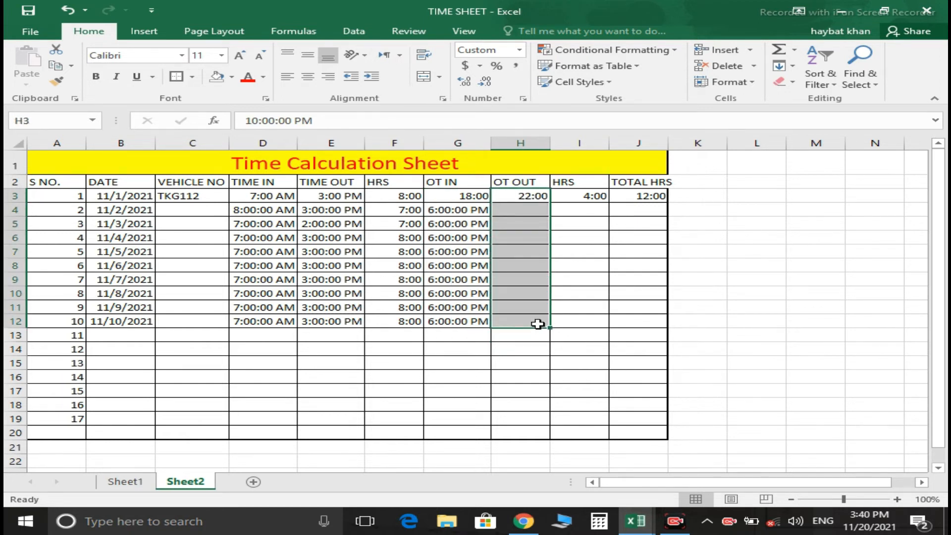
key("F2")
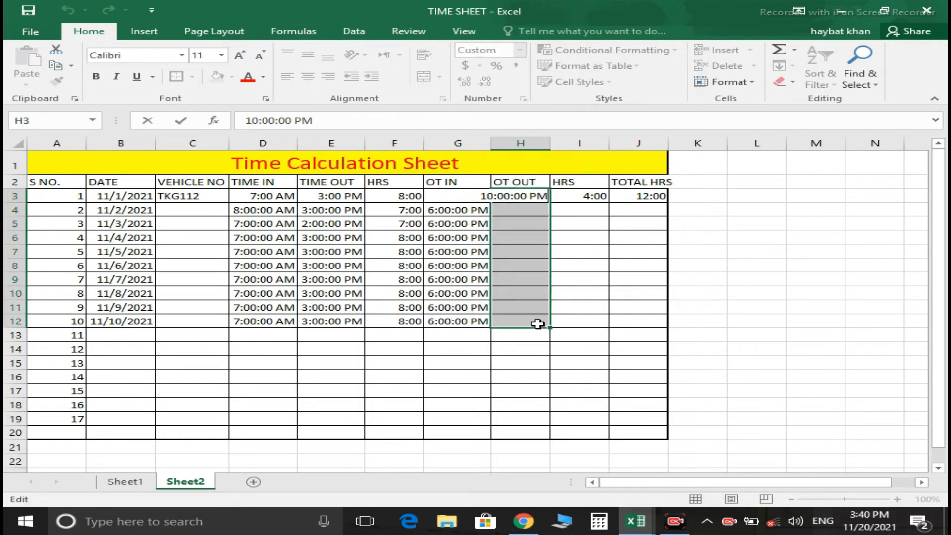
key("ctrl+Return")
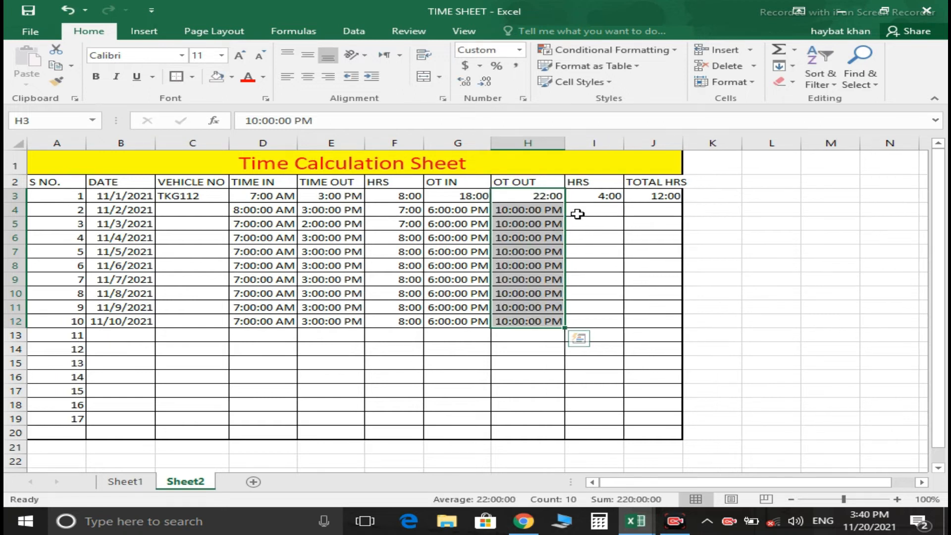
Fill the overtime formula =H3-G3 from cell I3 down through I19.
left_click(610, 197)
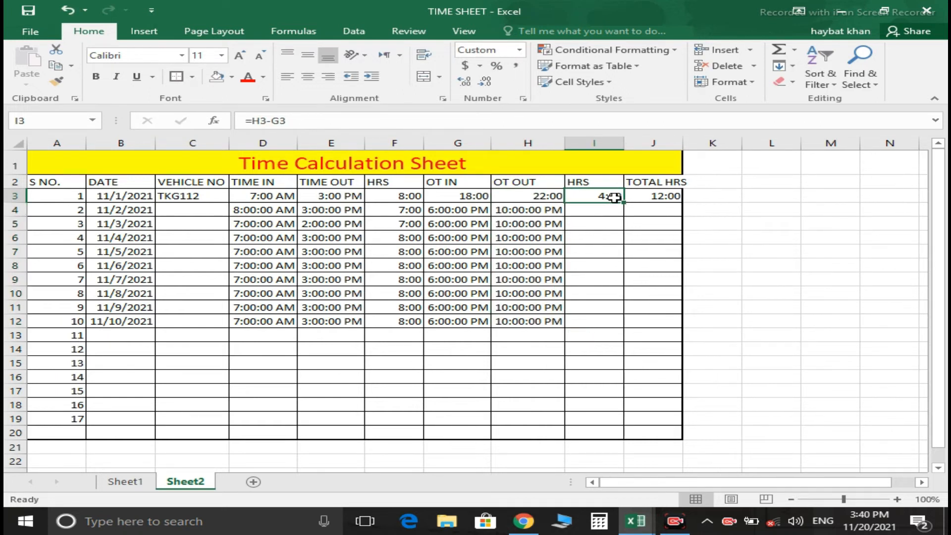
left_click_drag(624, 200, 626, 421)
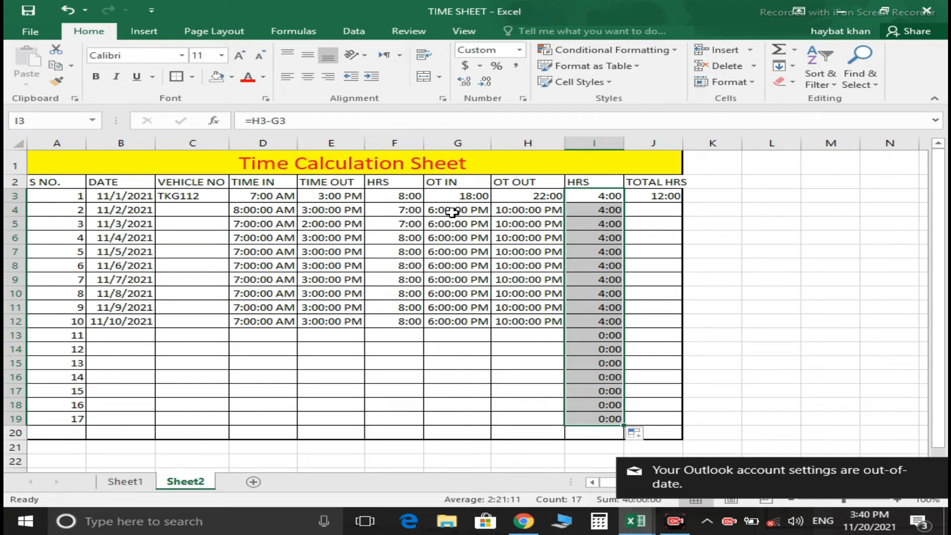
Set the second row's OT OUT value in cell H4 to 2:00 AM.
left_click(510, 210)
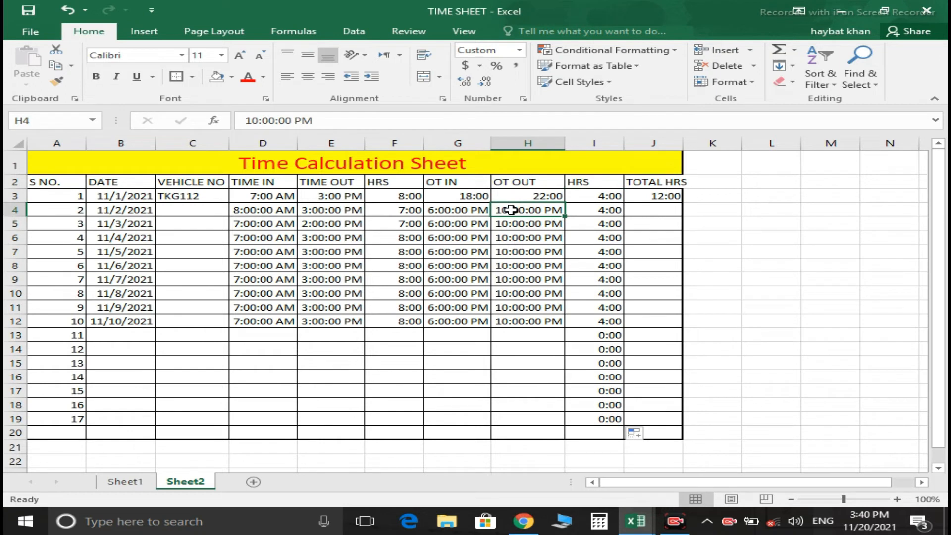
type("2:00")
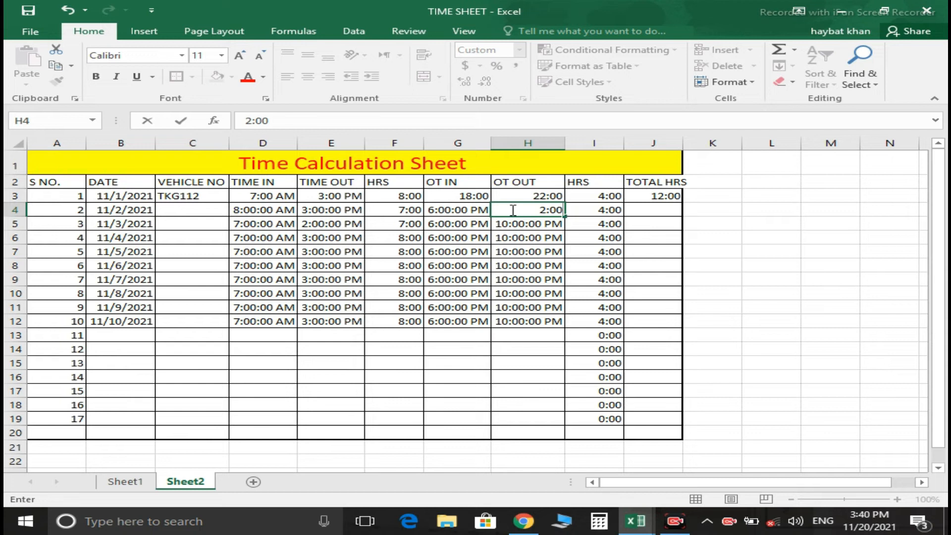
type(" AM")
key("Return")
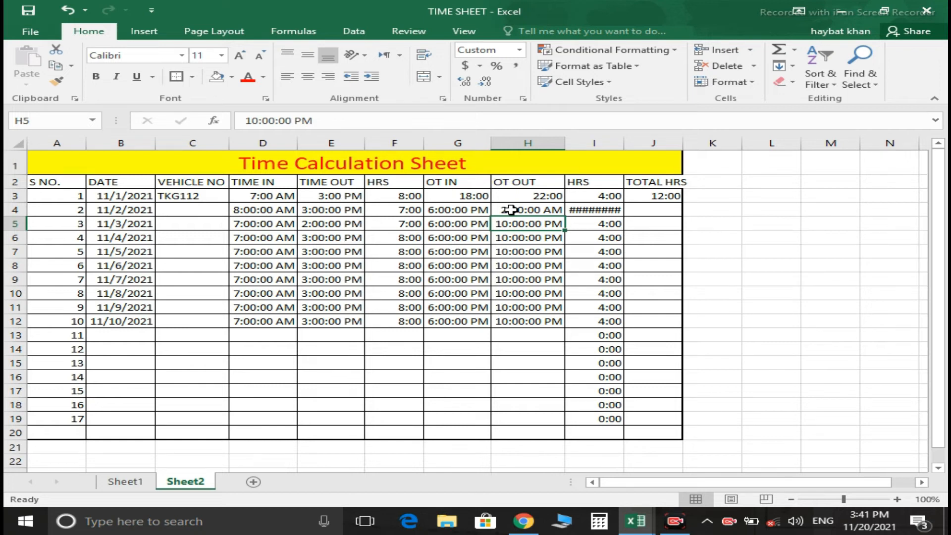
Replace the overtime formula in cell I4 with the start of an IF function testing H4>G4.
left_click(511, 210)
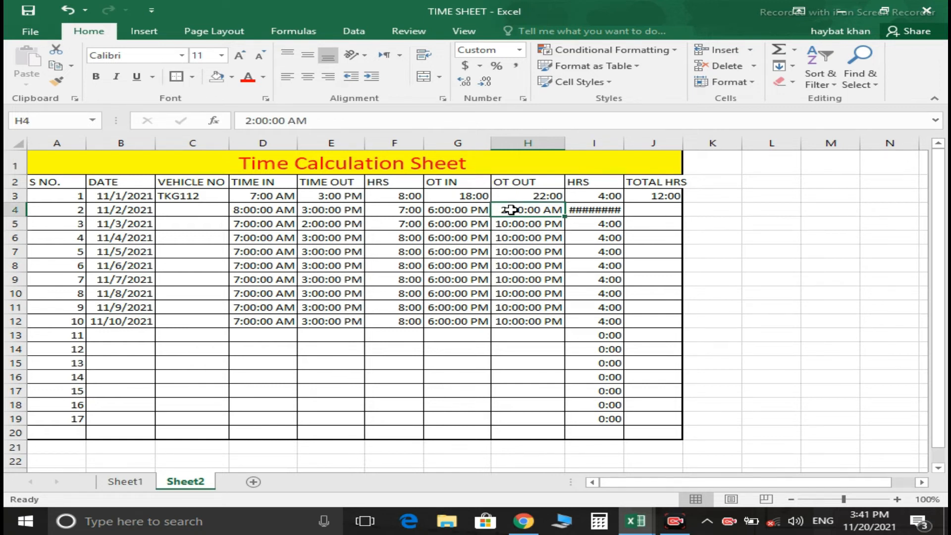
key("Right")
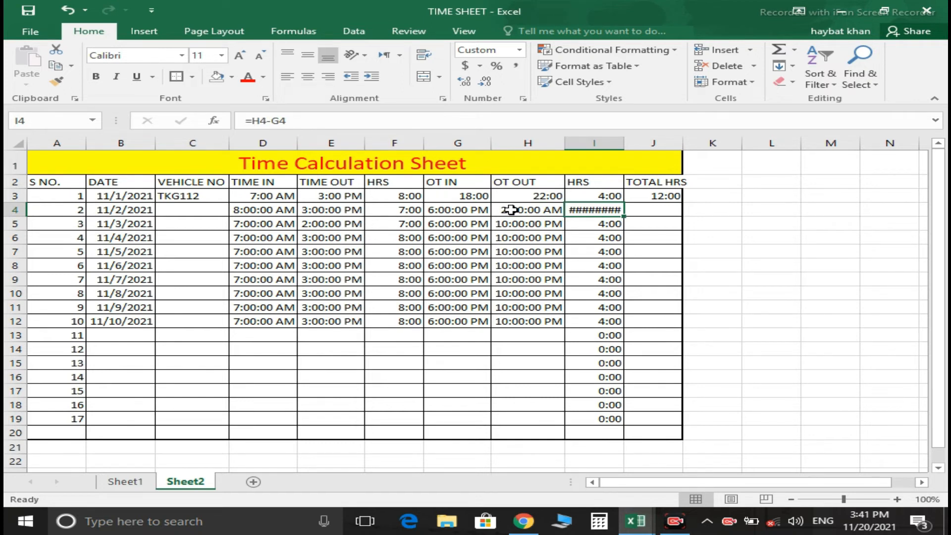
key("F2")
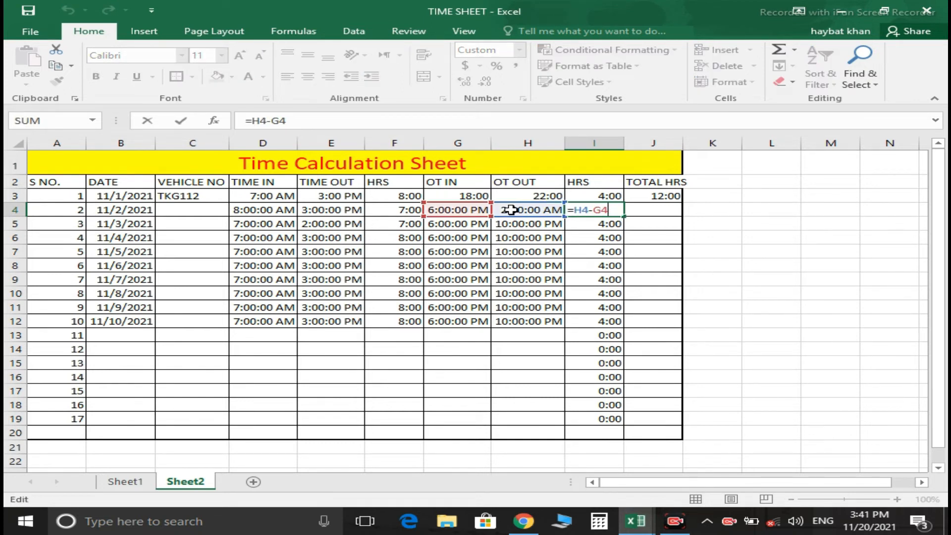
key("BackSpace")
key("BackSpace")
key("BackSpace")
key("BackSpace")
key("BackSpace")
key("BackSpace")
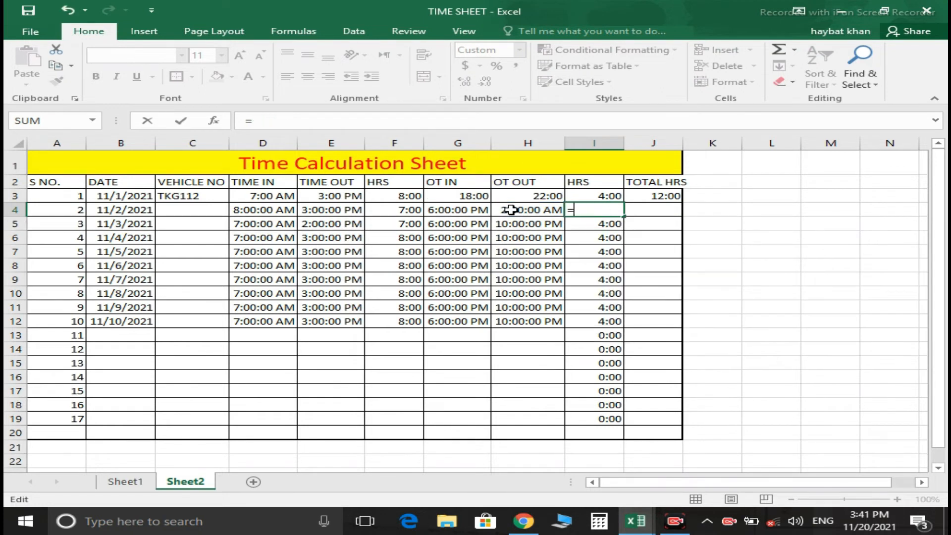
type("=")
key("Escape")
type("=IF")
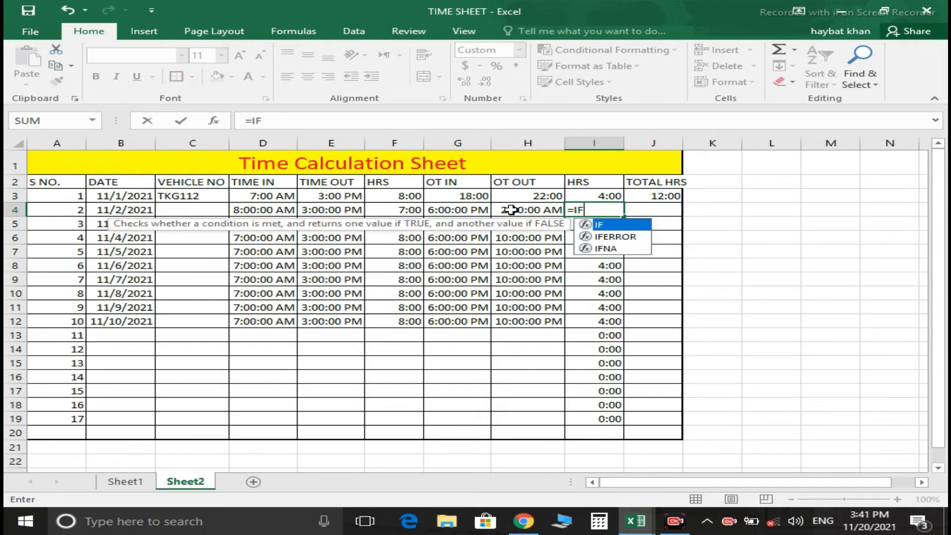
type("(")
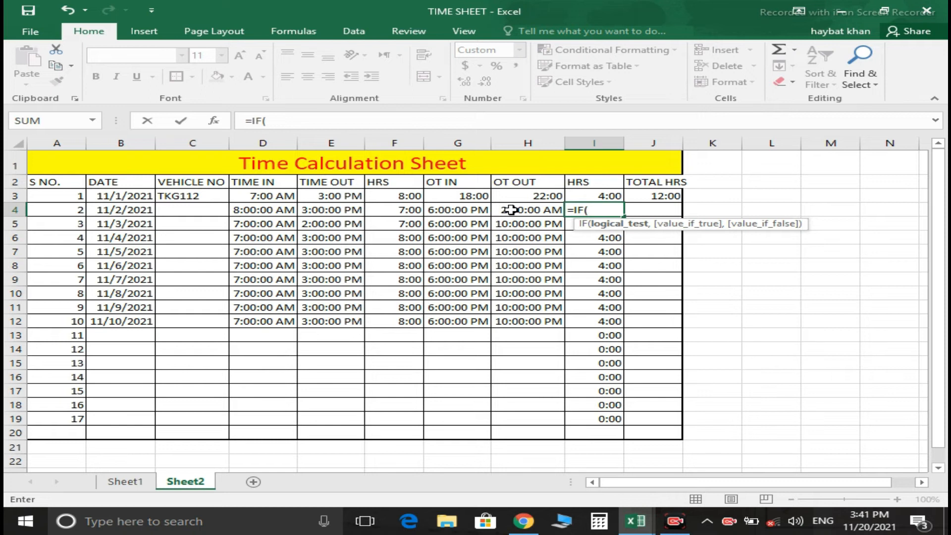
left_click(511, 210)
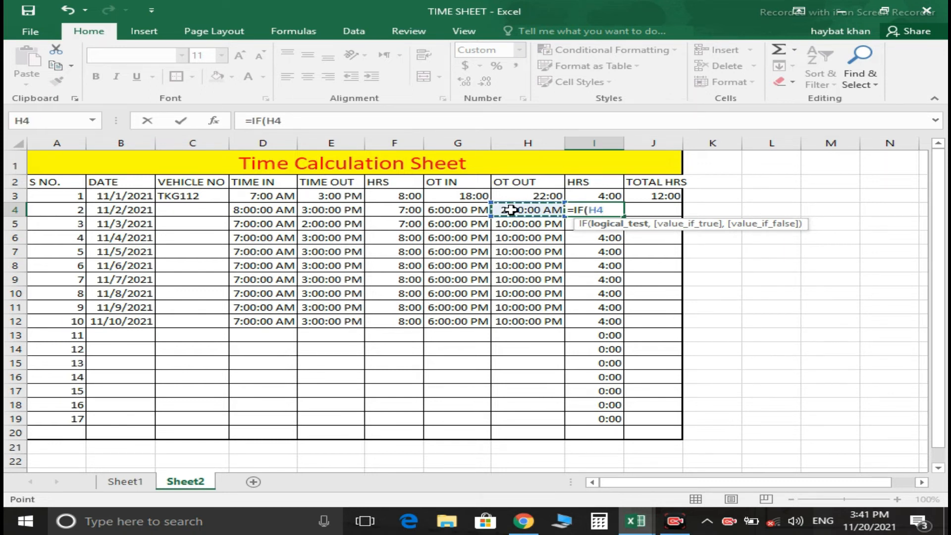
type(">")
key("Left")
key("Left")
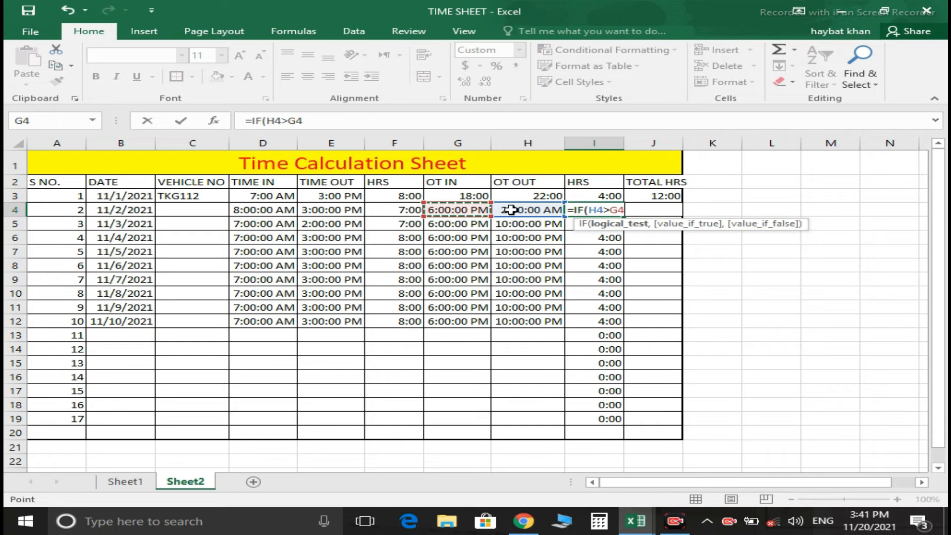
Add H4-G4 as the true result of the IF function being entered in cell I4.
type(",")
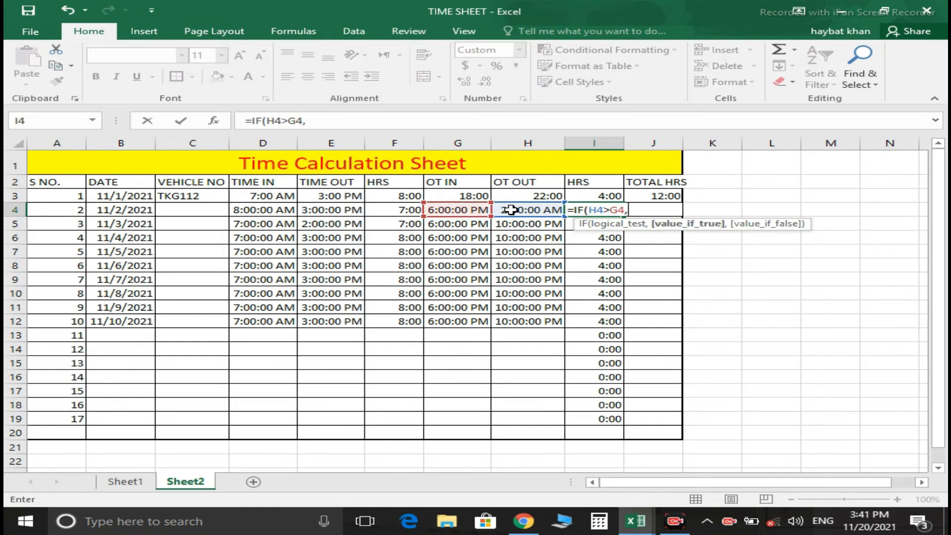
left_click(511, 210)
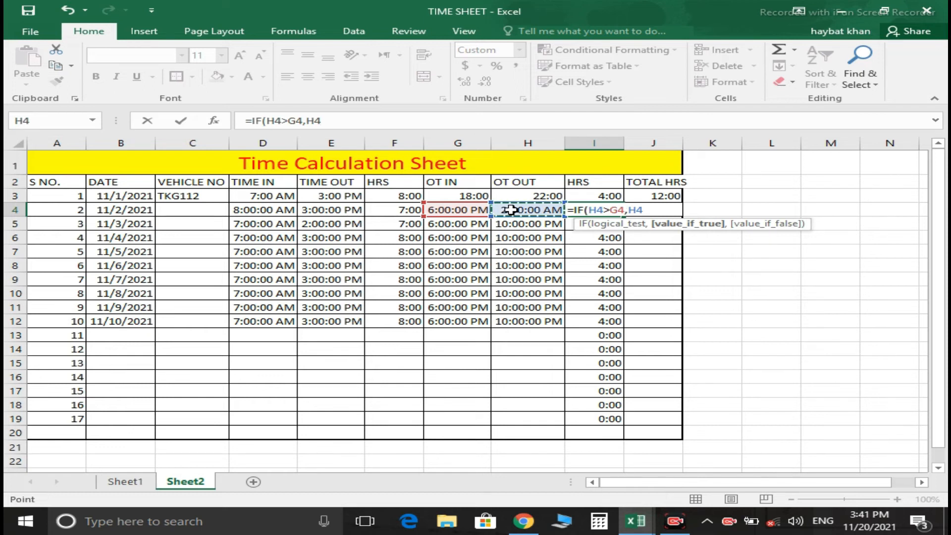
type("-")
key("Left")
key("Left")
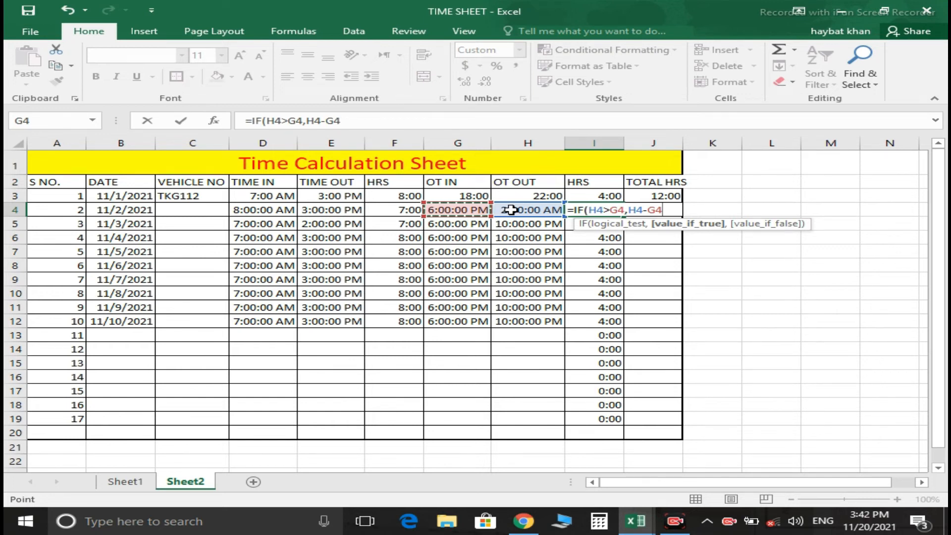
type(",")
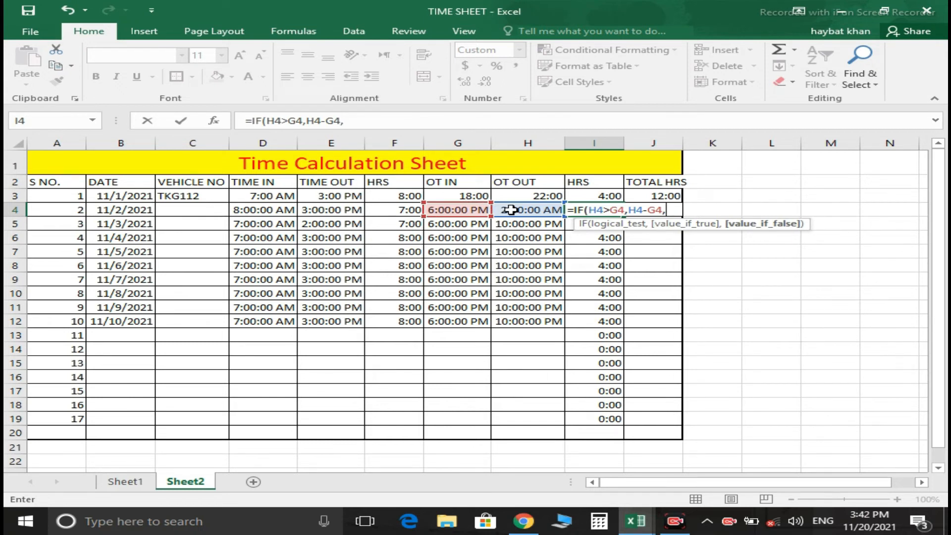
Try to finish the IF formula in cell I4 with 1+,H4-G4 as its false result.
type("1+,")
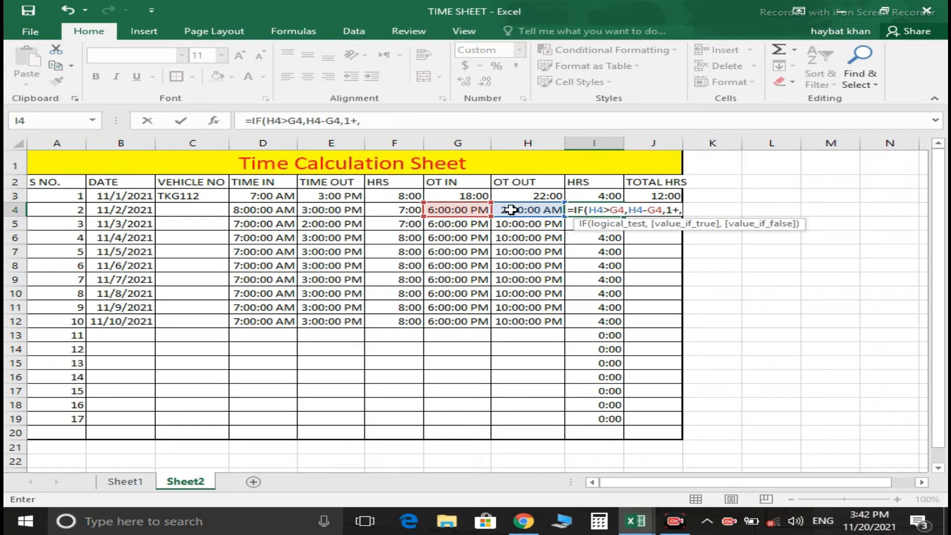
left_click(511, 210)
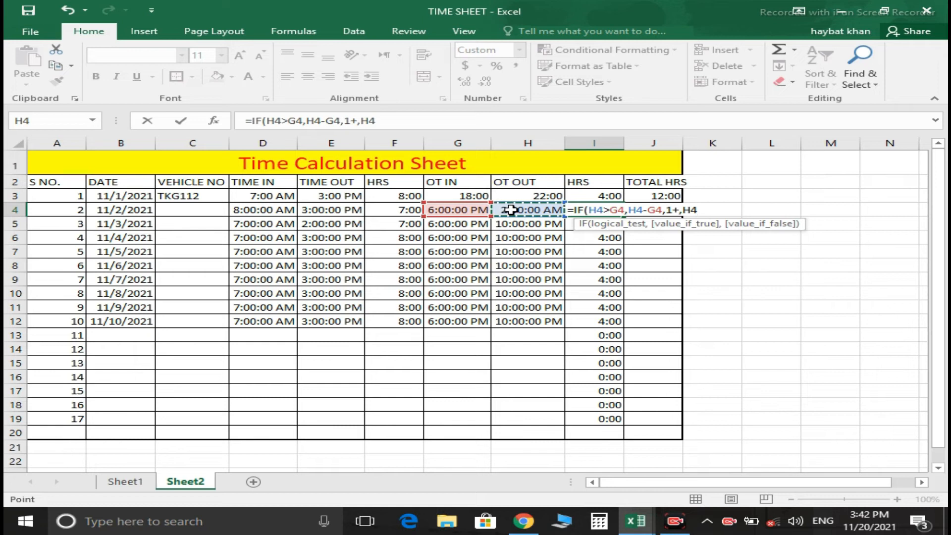
type("-")
key("Left")
key("Left")
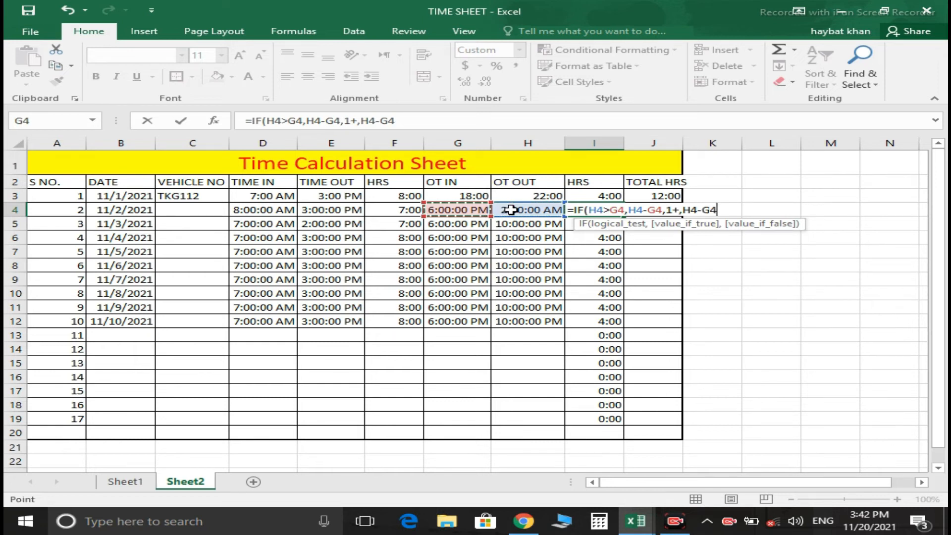
type(")")
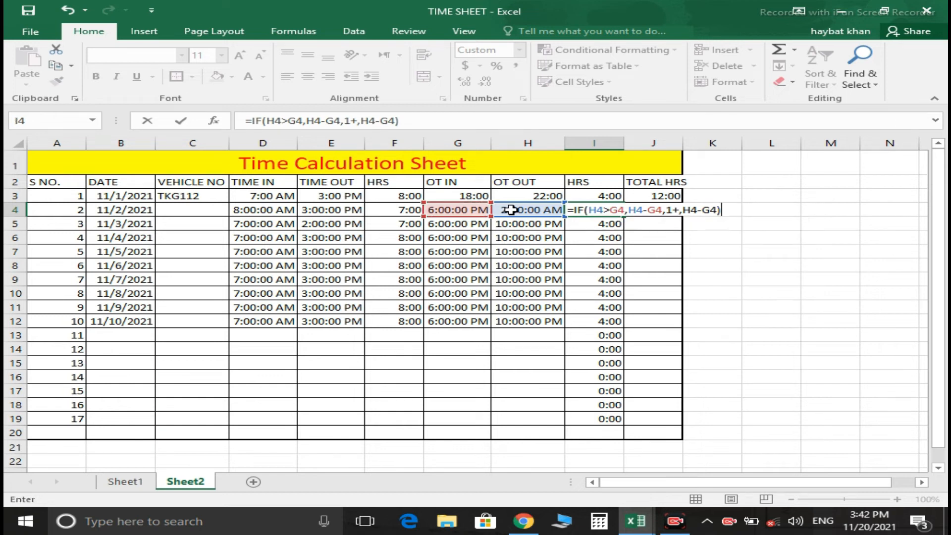
key("Return")
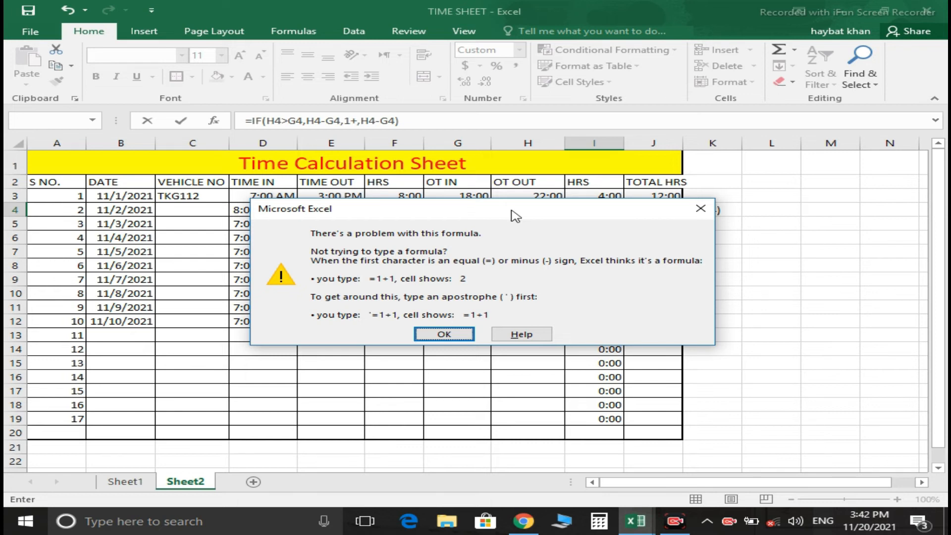
key("Return")
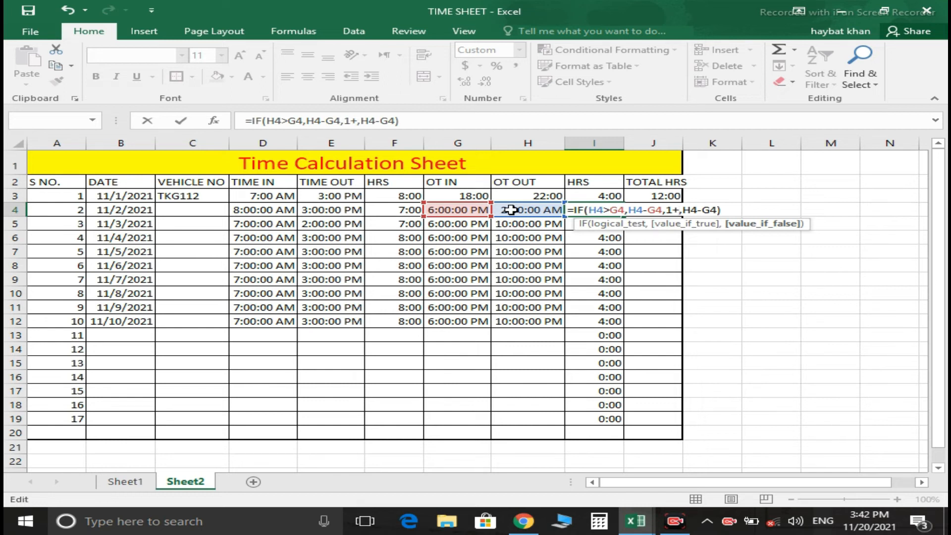
Remove the comma after 1+ in cell I4 and enter the formula as =IF(H4>G4,H4-G4,1+H4-G4).
key("Left")
key("Left")
key("Left")
key("Left")
key("Left")
key("Left")
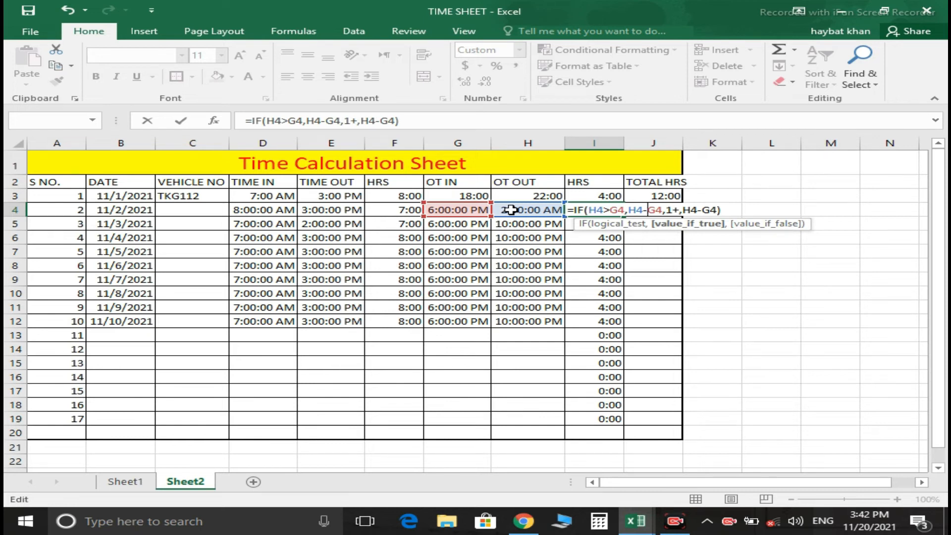
key("Right")
key("Right")
key("Right")
key("Right")
key("Right")
key("Delete")
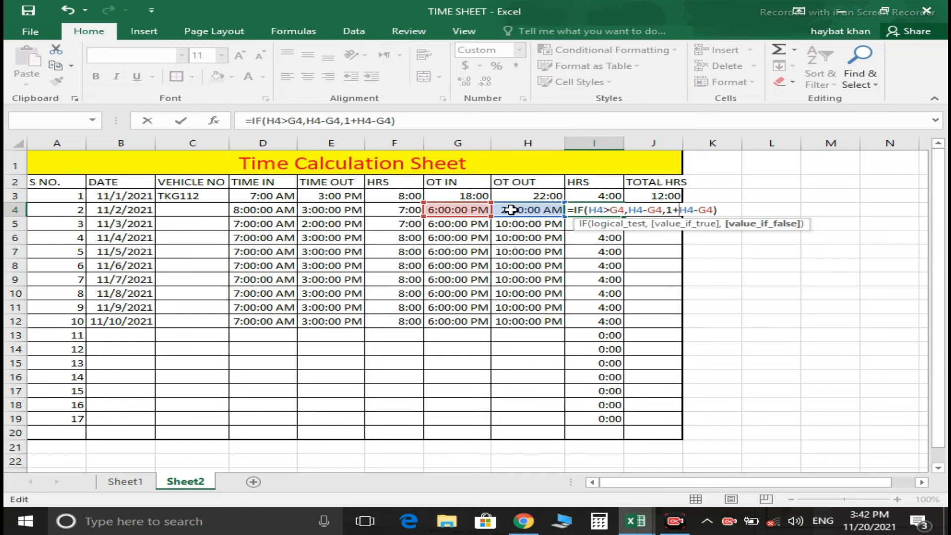
key("Return")
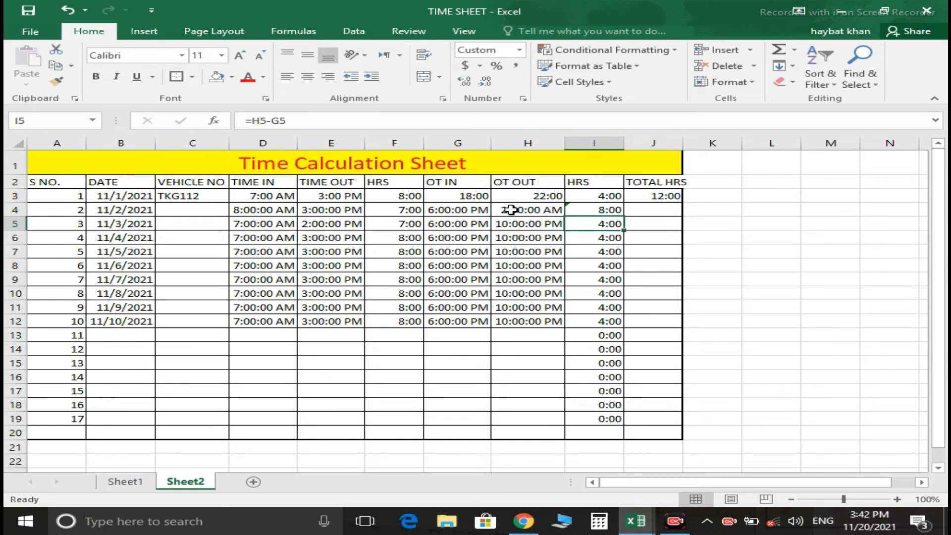
key("Up")
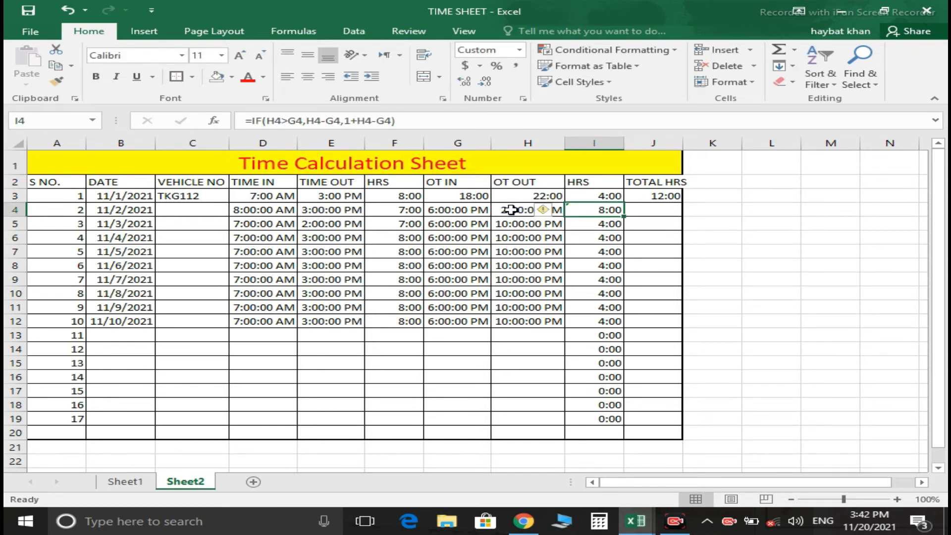
key("F2")
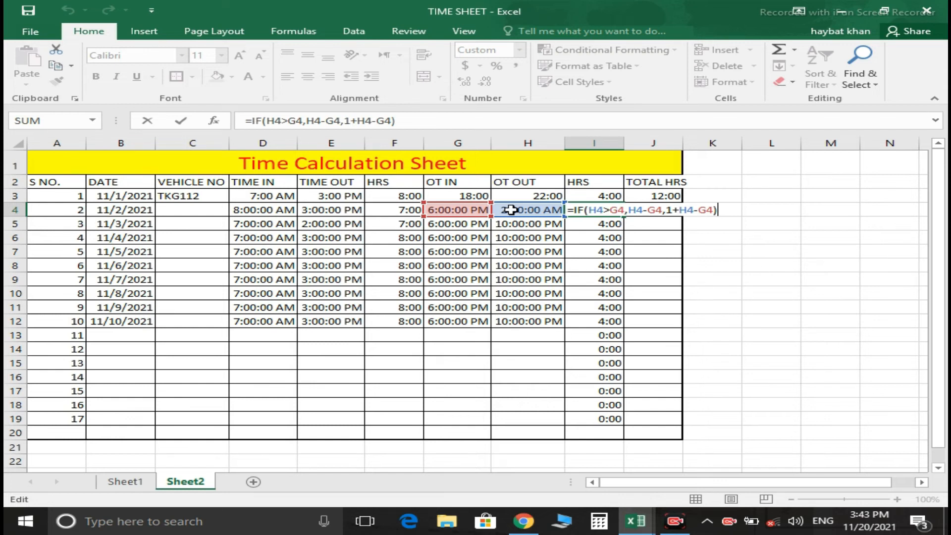
key("BackSpace")
key("BackSpace")
key("BackSpace")
key("BackSpace")
key("BackSpace")
key("BackSpace")
key("BackSpace")
key("BackSpace")
key("BackSpace")
key("BackSpace")
key("BackSpace")
key("BackSpace")
key("BackSpace")
key("BackSpace")
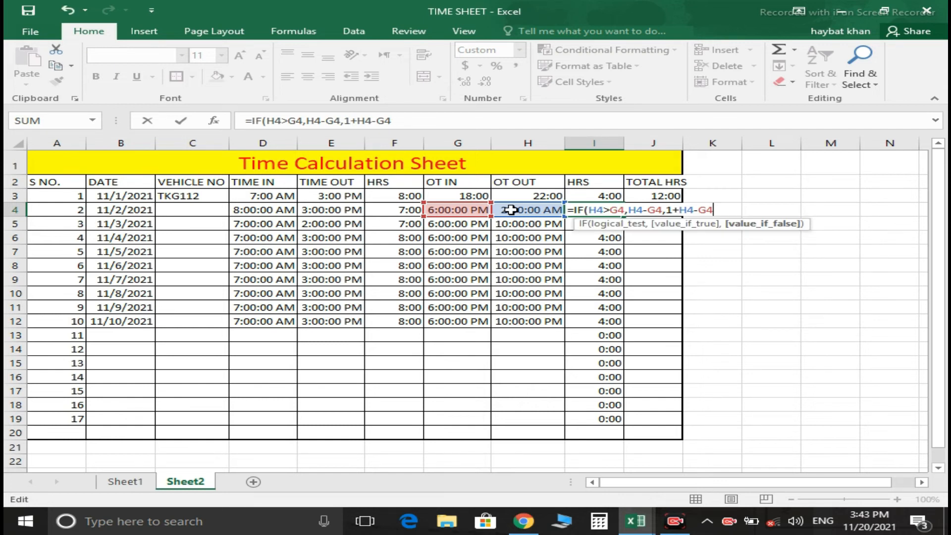
key("BackSpace")
key("BackSpace")
key("BackSpace")
key("BackSpace")
key("BackSpace")
key("BackSpace")
key("BackSpace")
key("BackSpace")
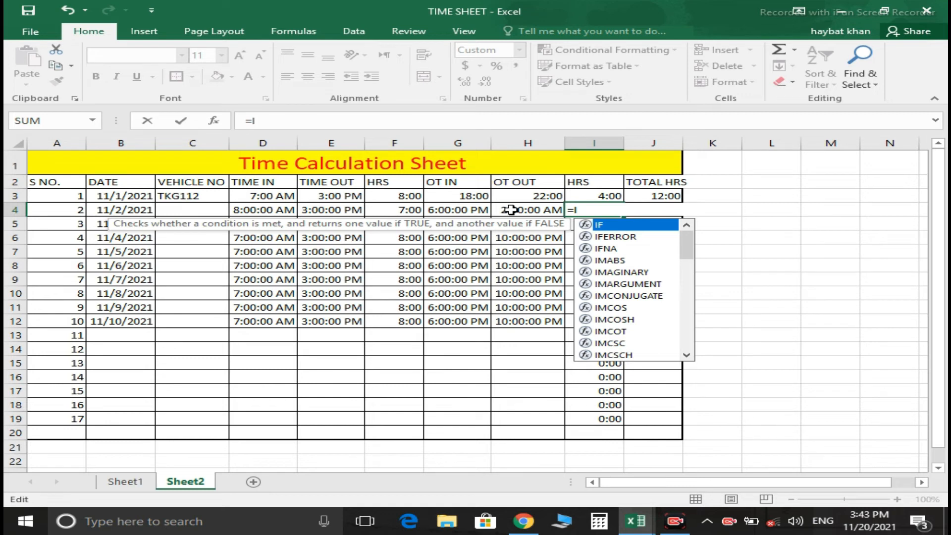
type("F")
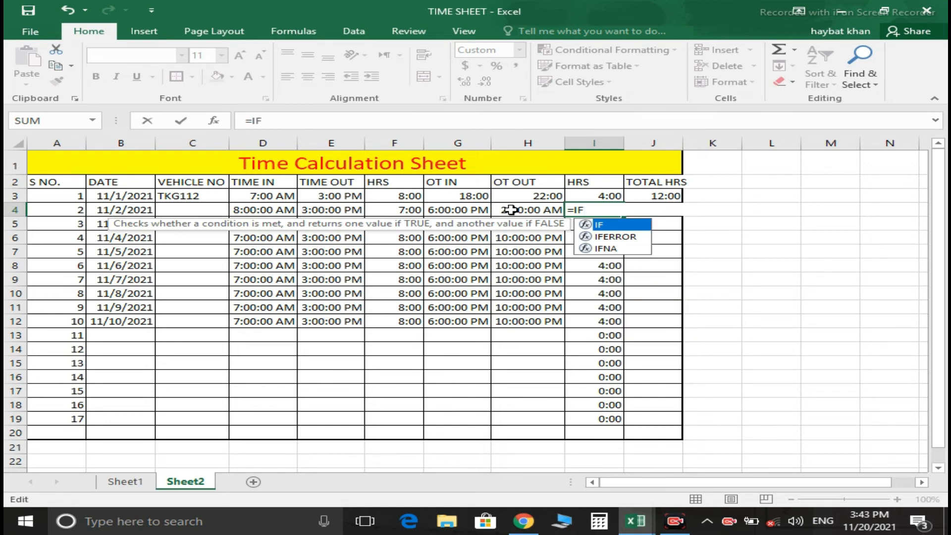
key("Escape")
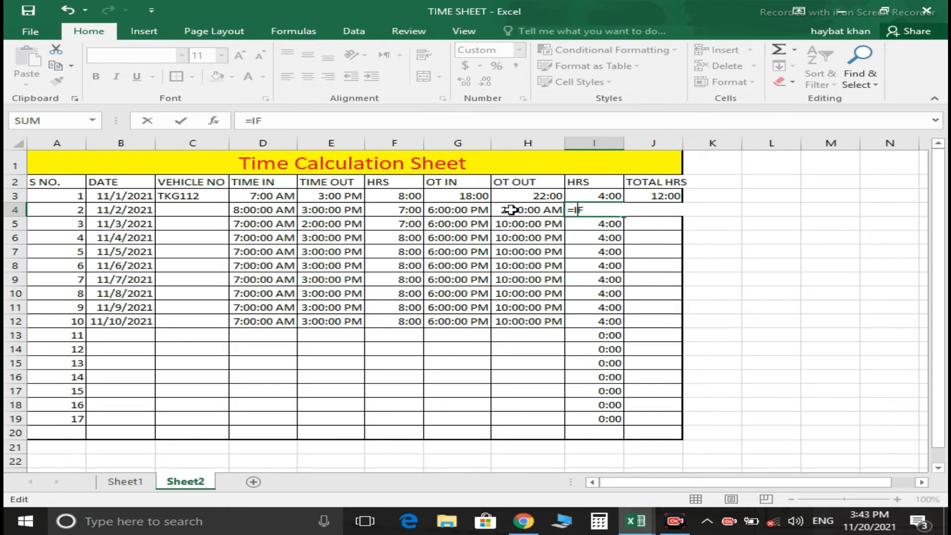
type("(H4>G4,H4-G4,1+H4-G4)")
key("ctrl+Return")
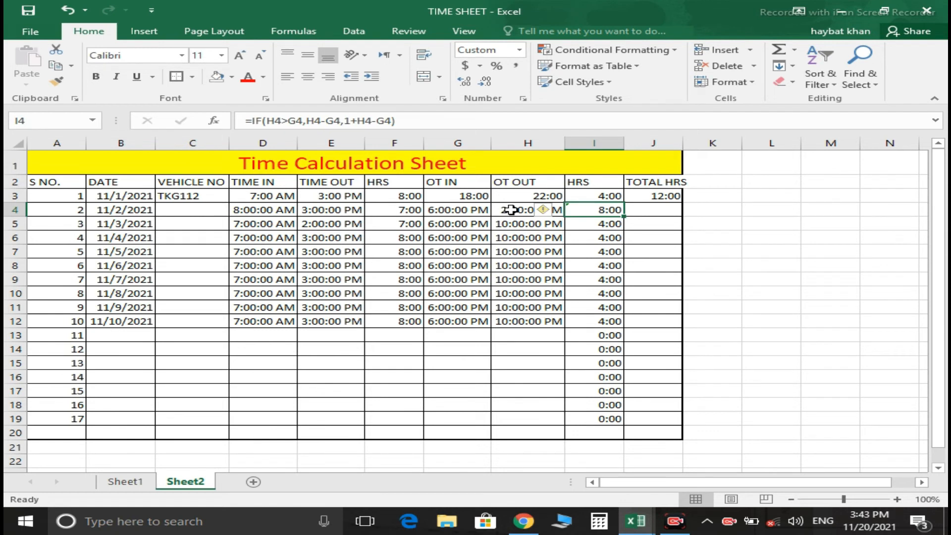
type("=")
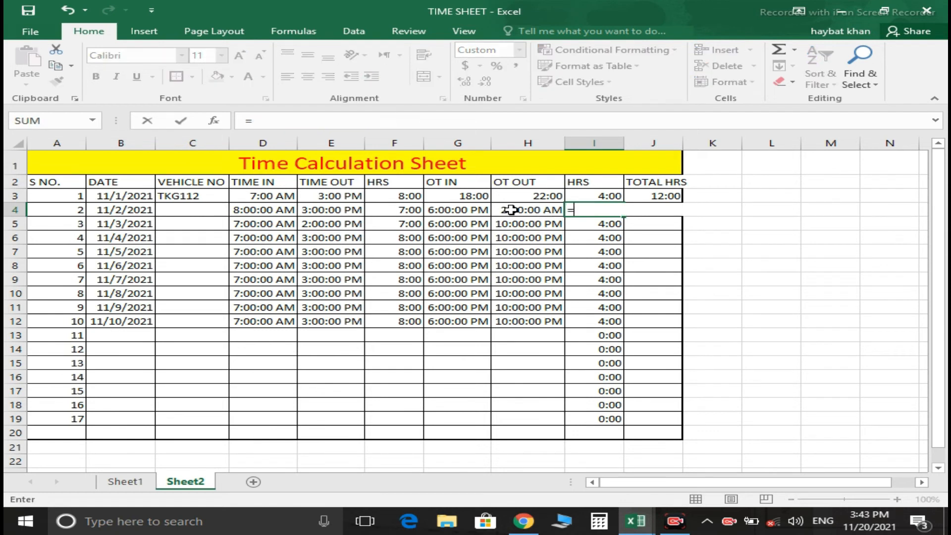
type("IF")
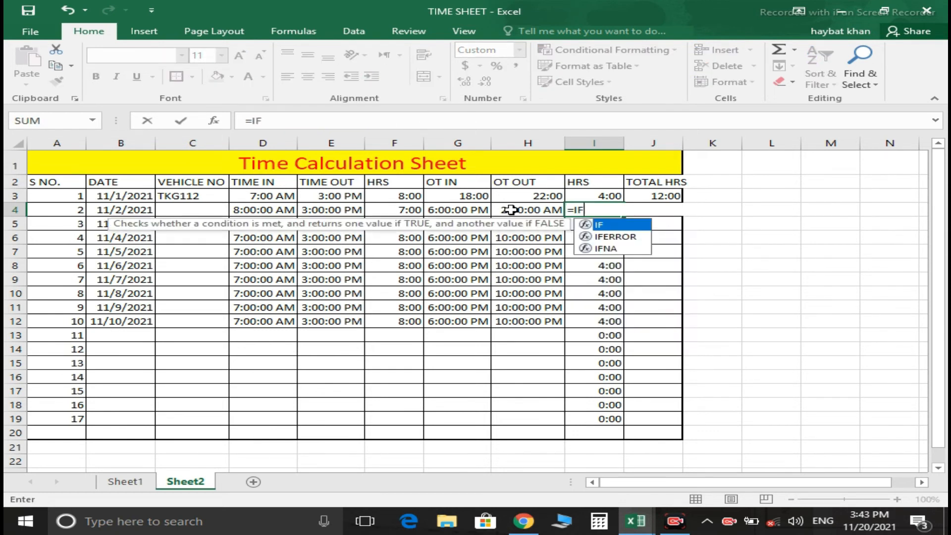
left_click(511, 210)
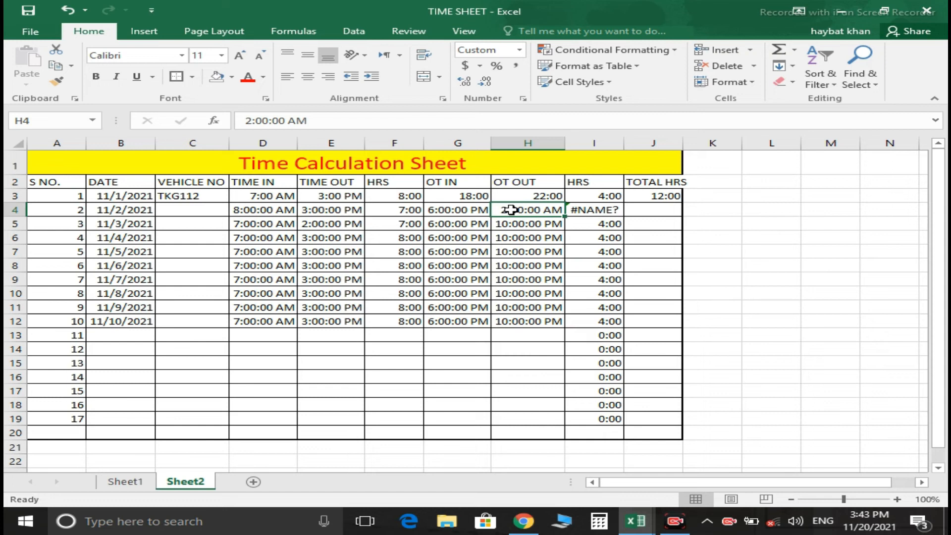
key("Right")
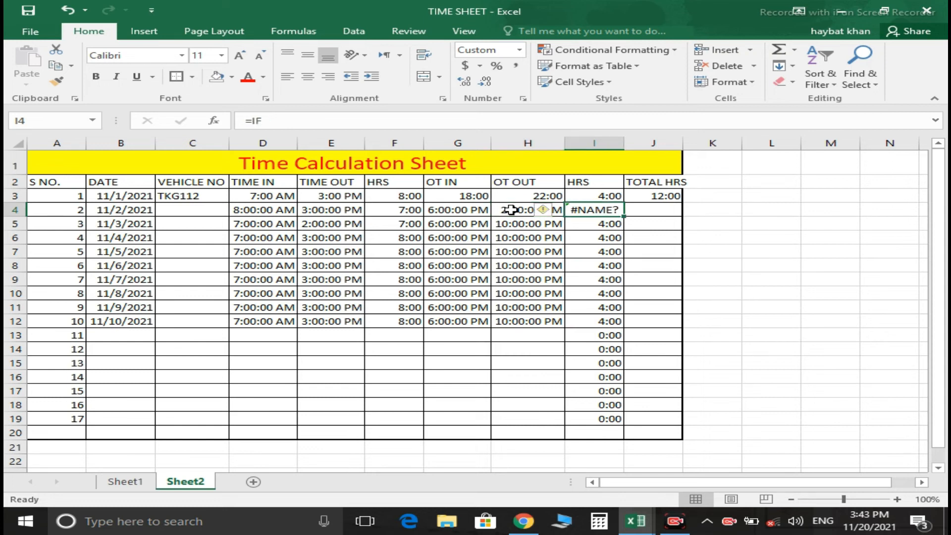
Replace the content of cell I4 with the start of an IF function testing whether H4>G4.
type("=")
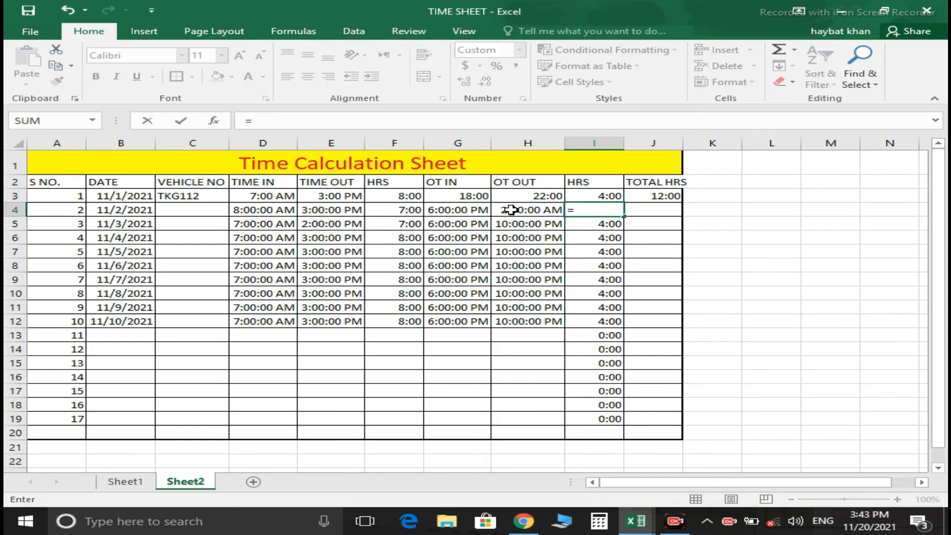
type("IF(")
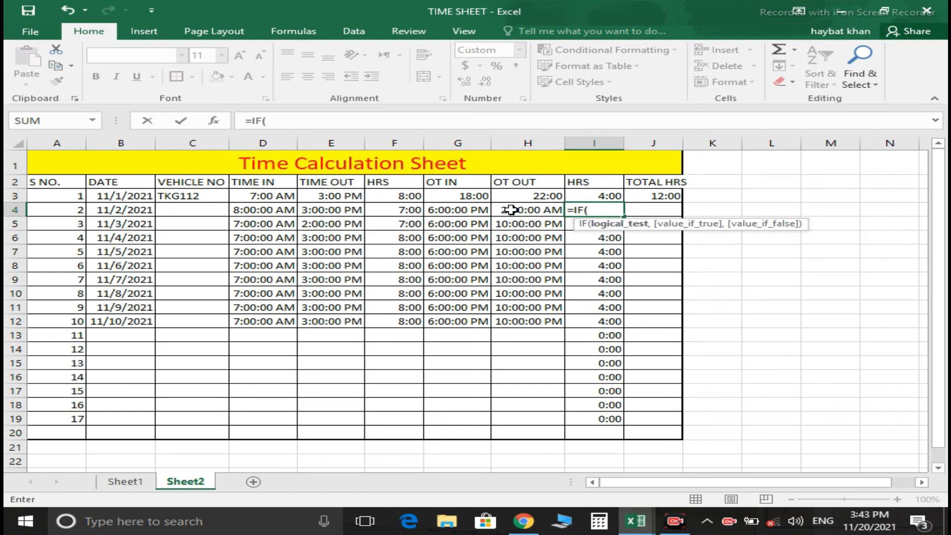
left_click(511, 210)
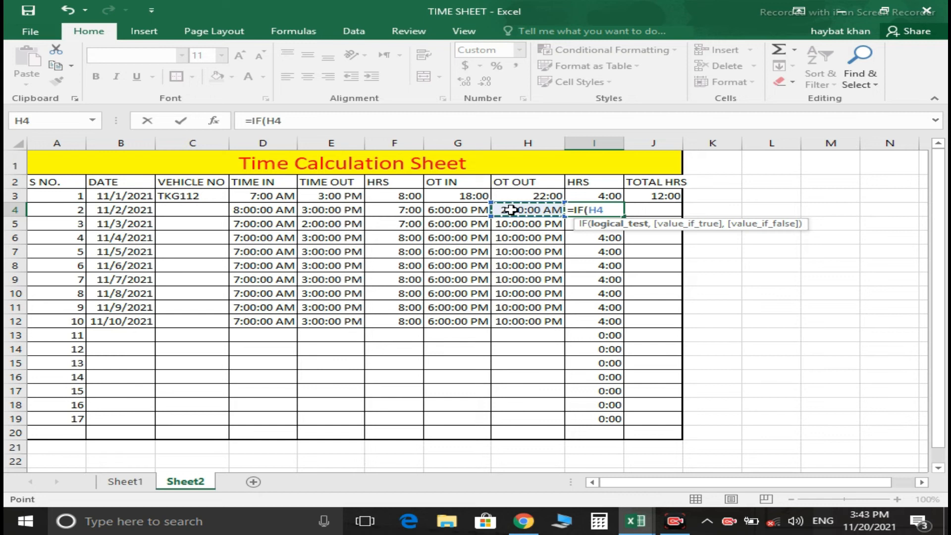
type(">")
key("Left")
key("Left")
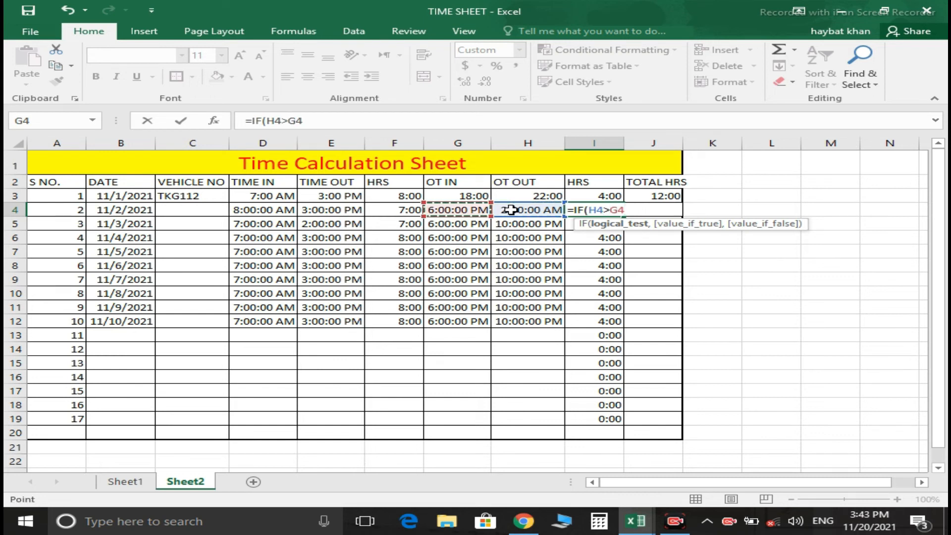
type(",")
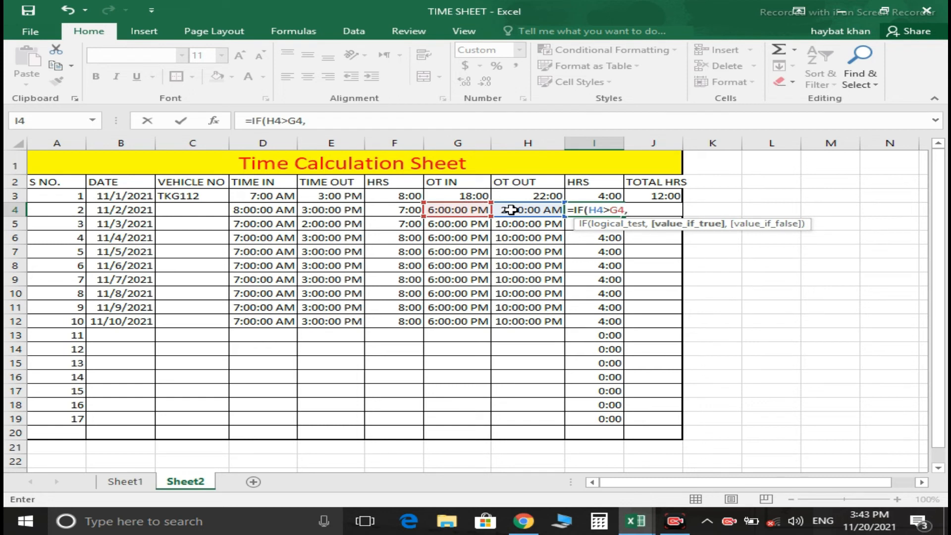
Complete the IF formula in cell I4 with H4-G4 as the true result and 1 as the false result.
left_click(511, 210)
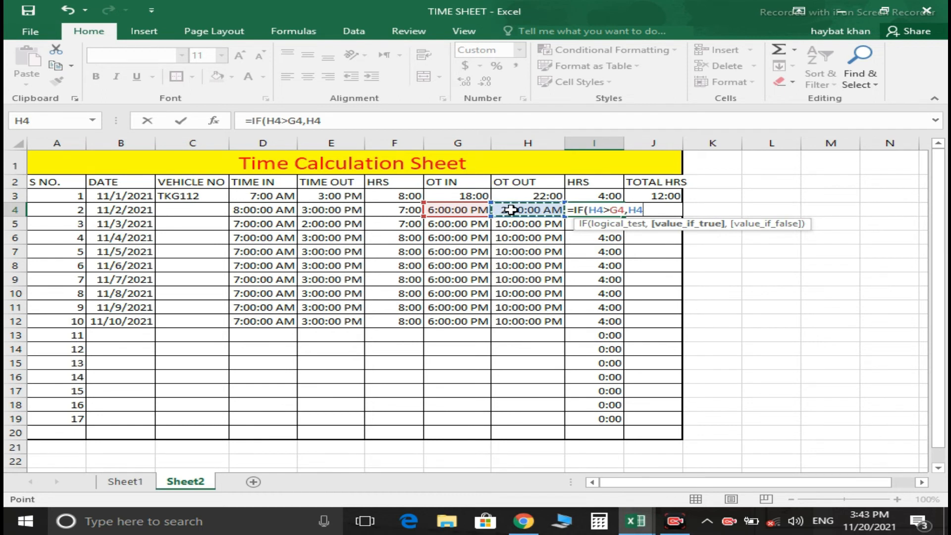
type("-")
key("Left")
key("Left")
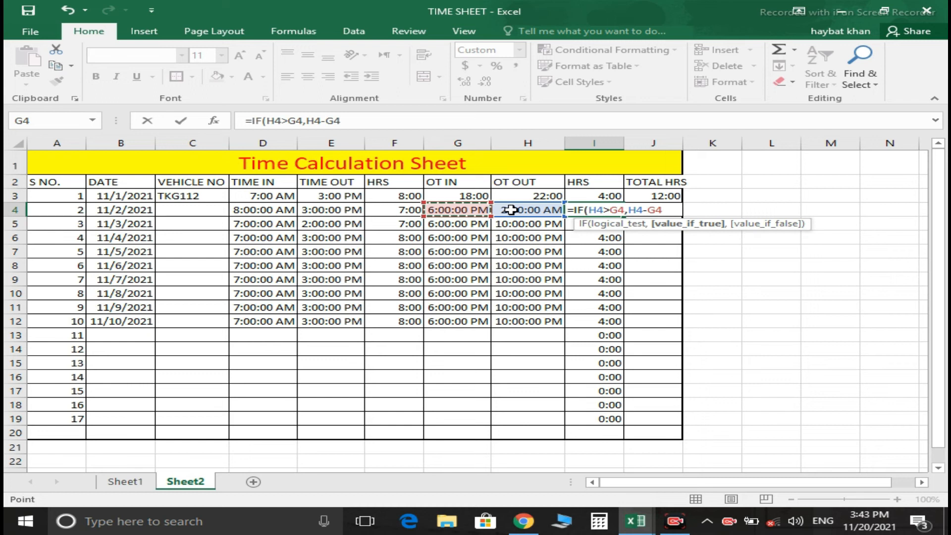
type(",")
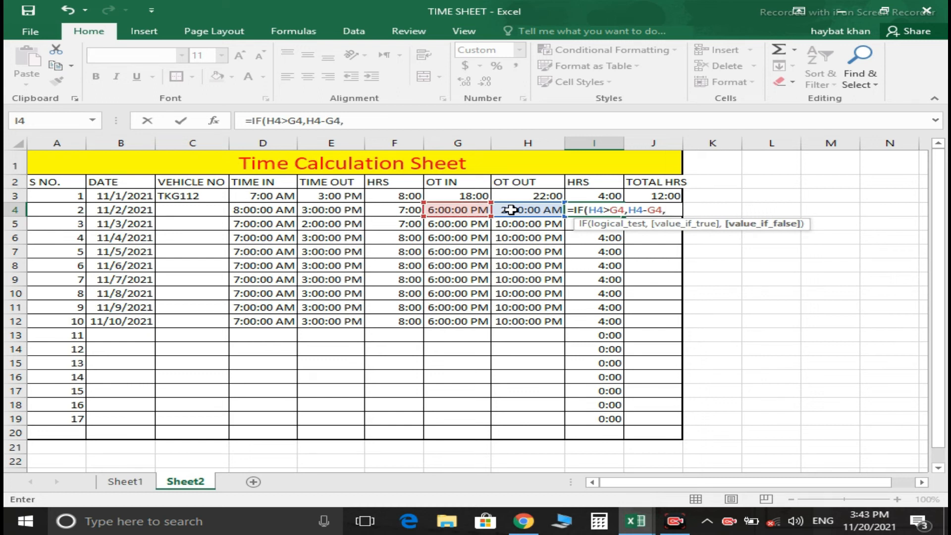
type("+1")
left_click(511, 210)
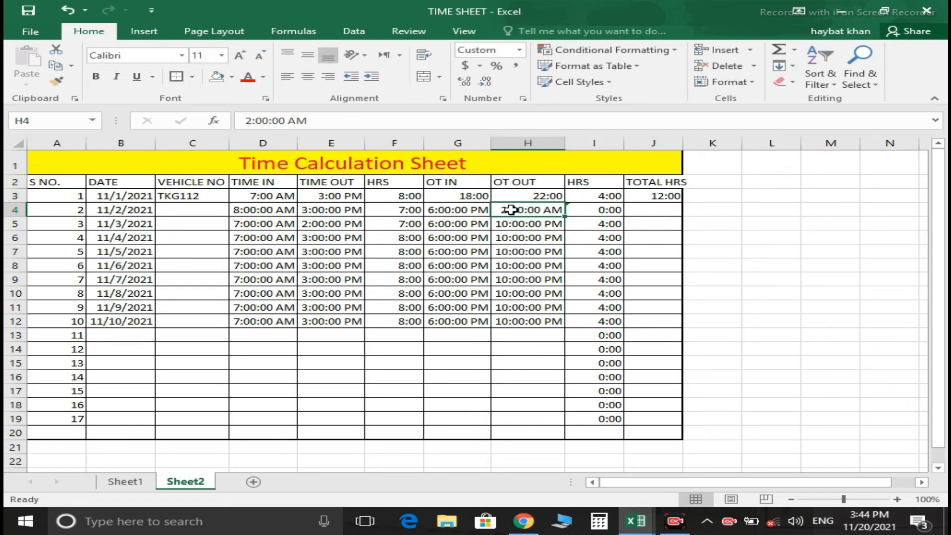
Change the false result of the IF formula in cell I4 to 1+H4-G4 and enter it as =IF(H4>G4,H4-G4,1+H4-G4).
key("Right")
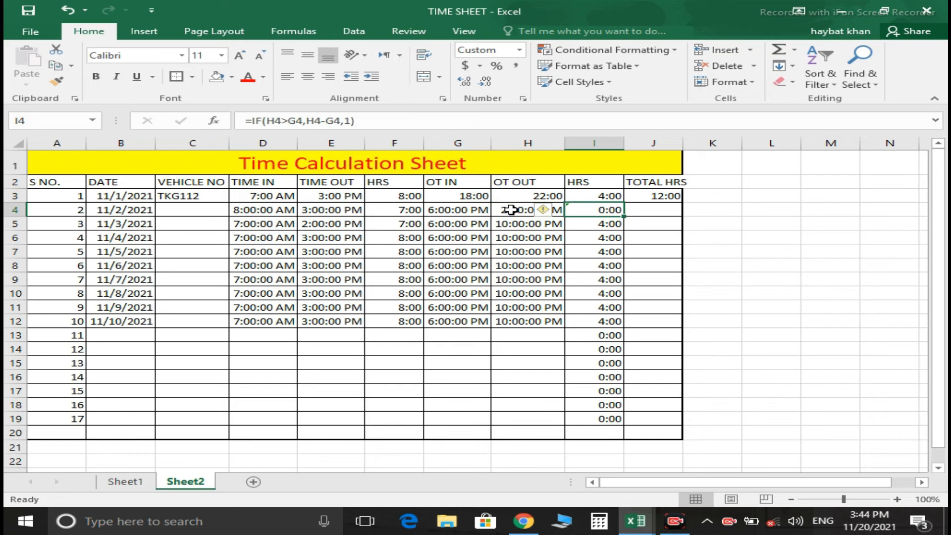
key("F2")
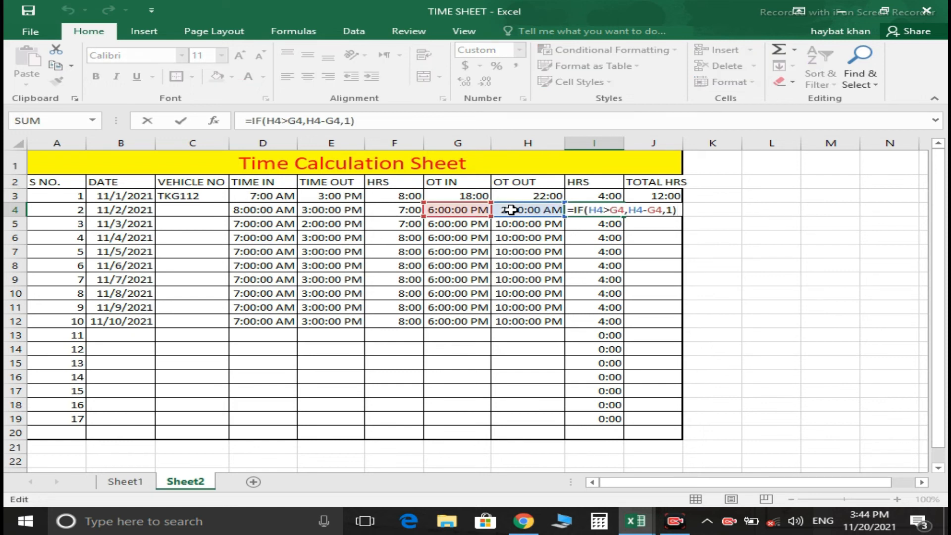
key("BackSpace")
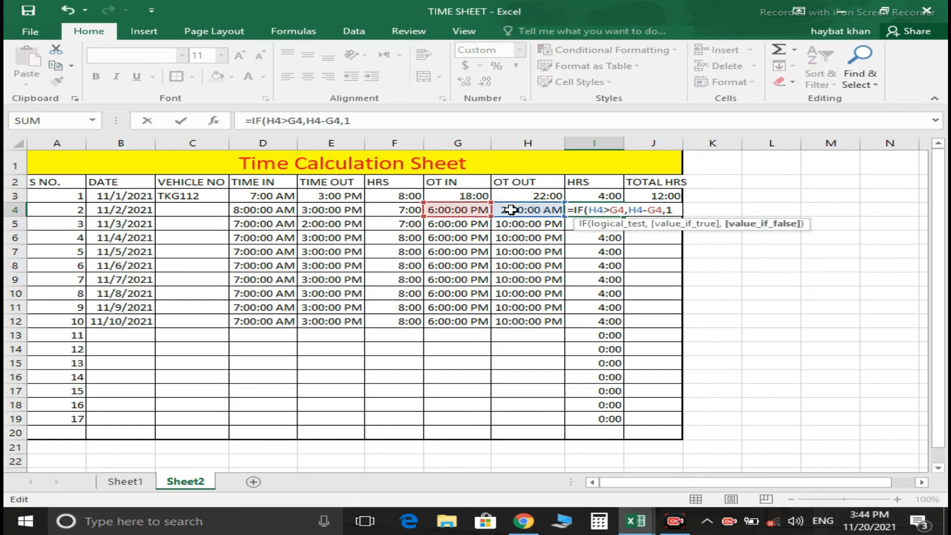
type("+")
key("Left")
key("Right")
left_click(526, 207)
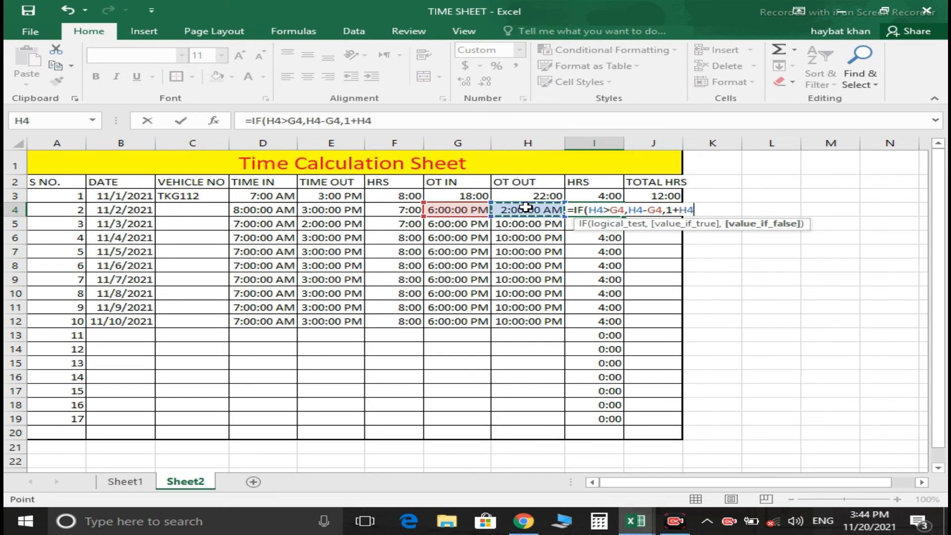
type("-")
left_click(468, 210)
type(")")
key("Return")
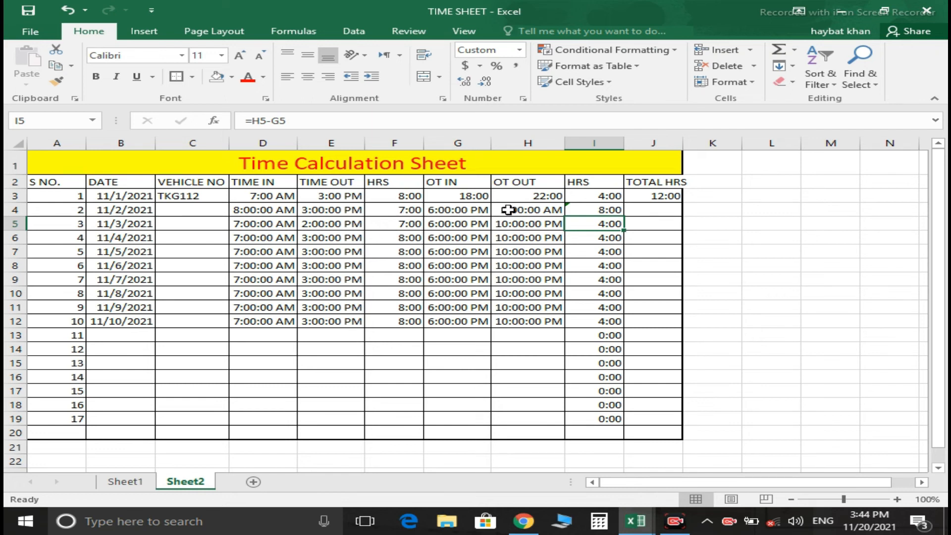
Set the OT OUT time in cell H5 to 12:00:00 PM.
left_click(603, 211)
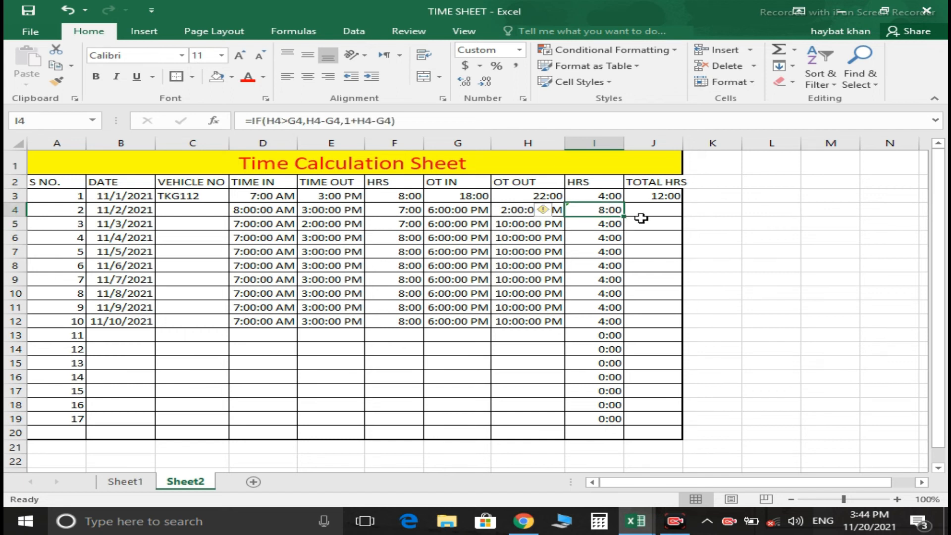
left_click_drag(622, 223, 601, 322)
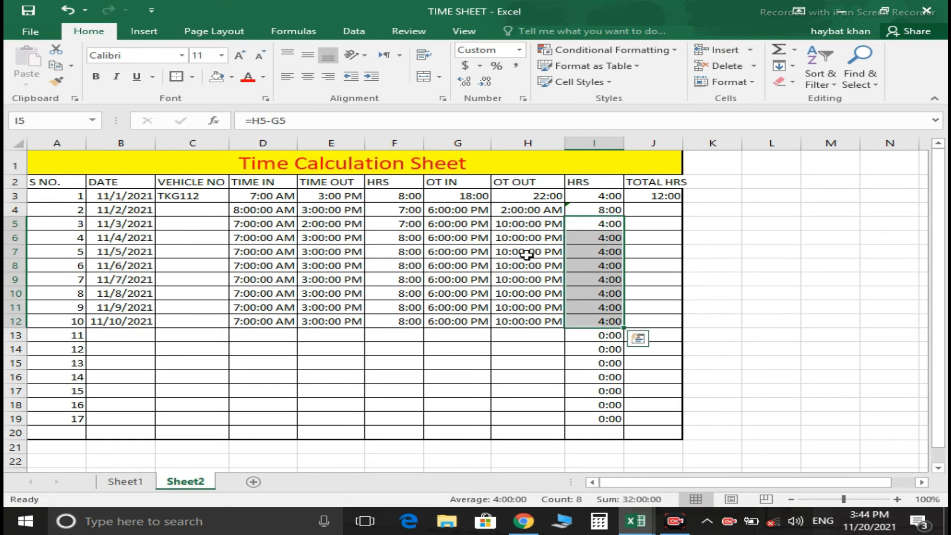
left_click(508, 225)
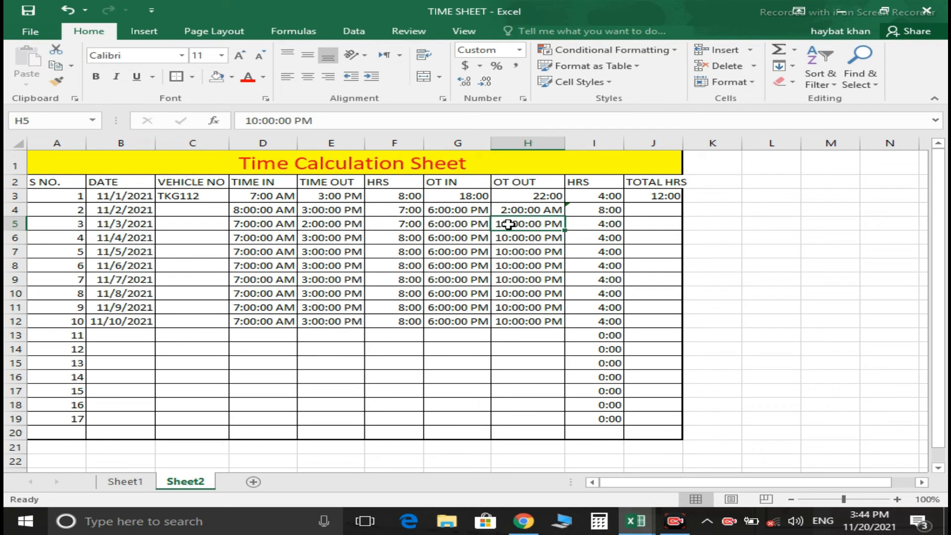
double_click(509, 224)
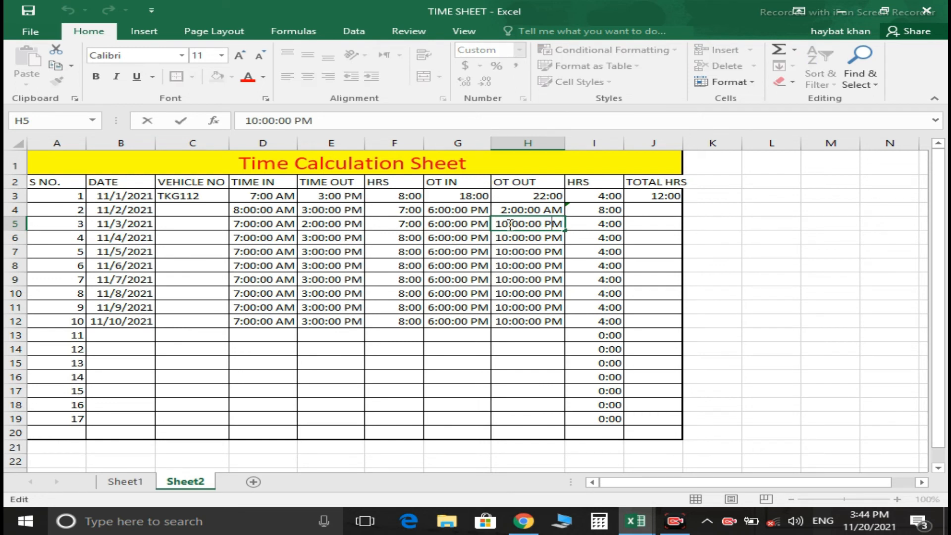
key("BackSpace")
type("2")
key("Return")
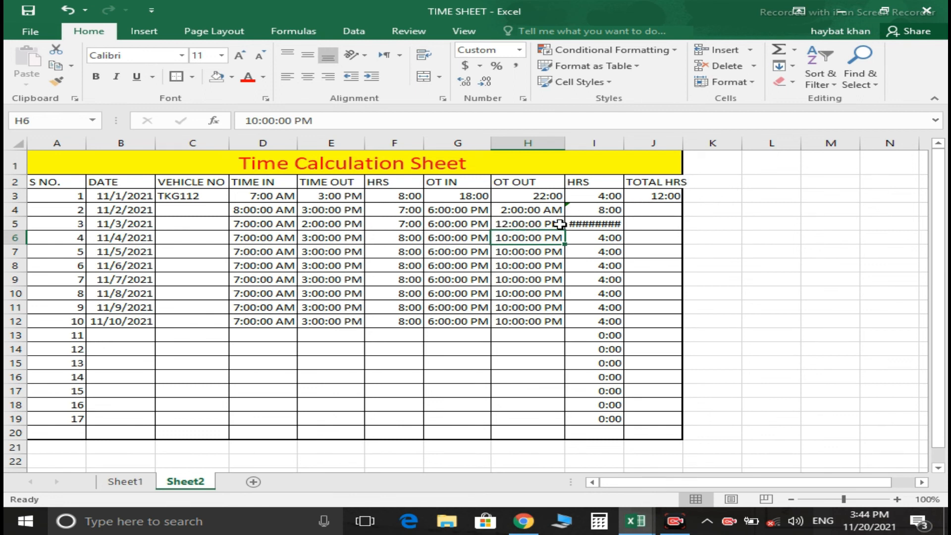
AutoFit the width of column I and fill the IF formula from I4 down to I11.
double_click(623, 145)
left_click(622, 142)
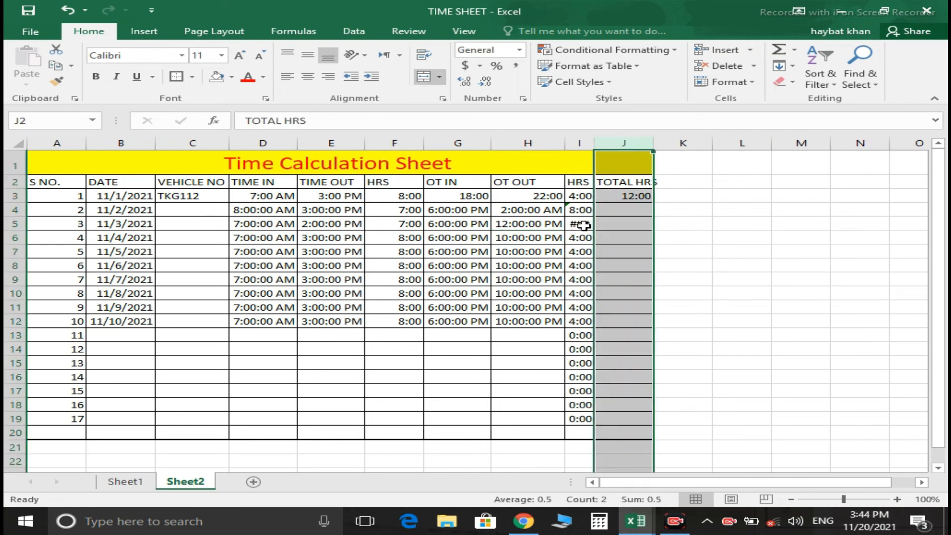
left_click(590, 212)
left_click_drag(595, 215, 589, 320)
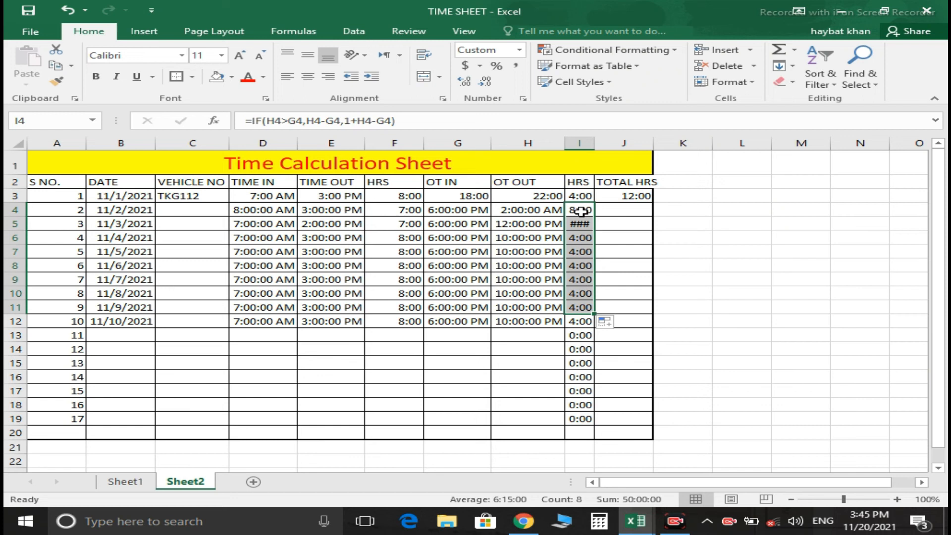
Change the OT OUT time in cell H5 to 12:00:00 AM.
left_click(528, 213)
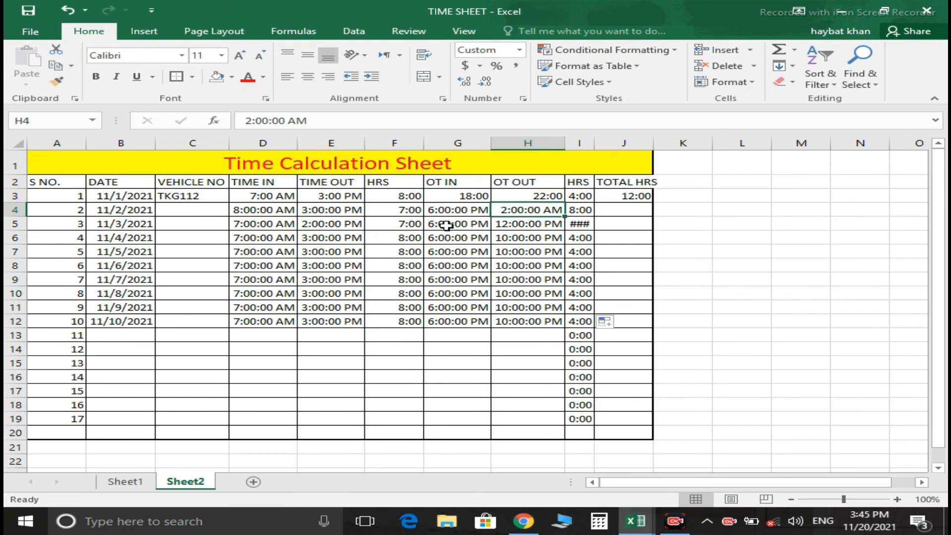
left_click(554, 226)
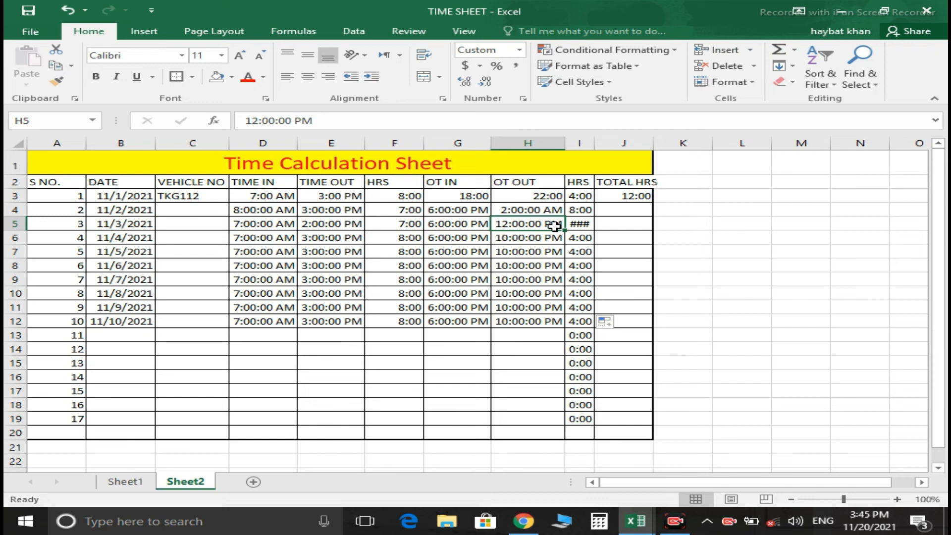
double_click(555, 226)
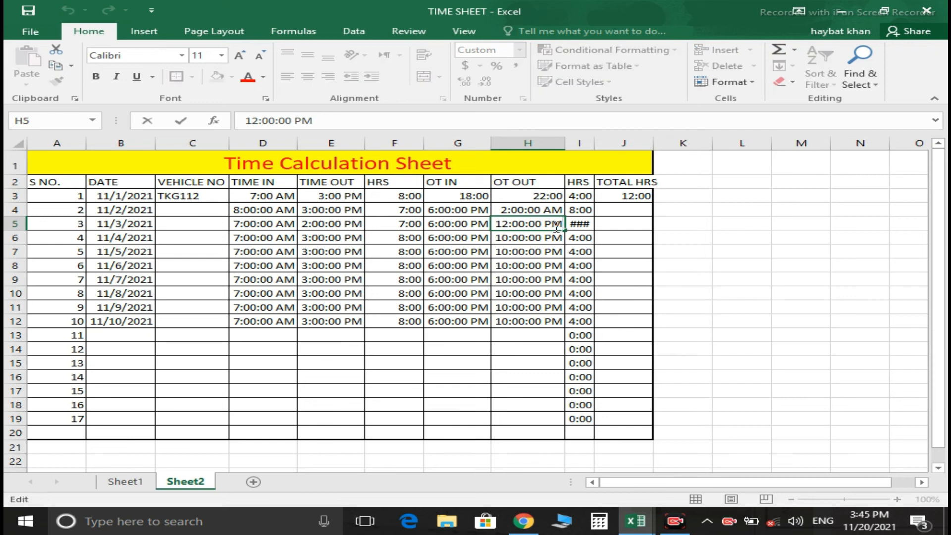
key("BackSpace")
key("BackSpace")
type("AM")
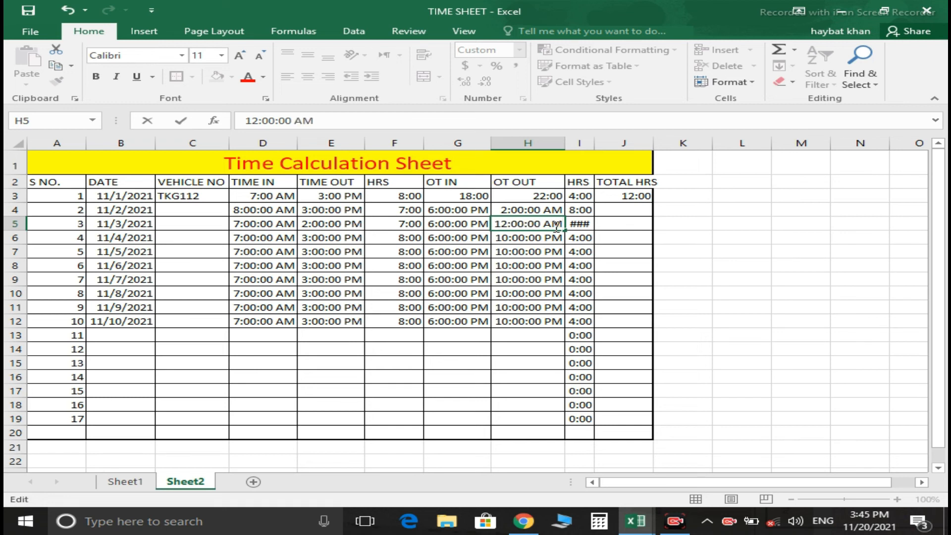
key("Return")
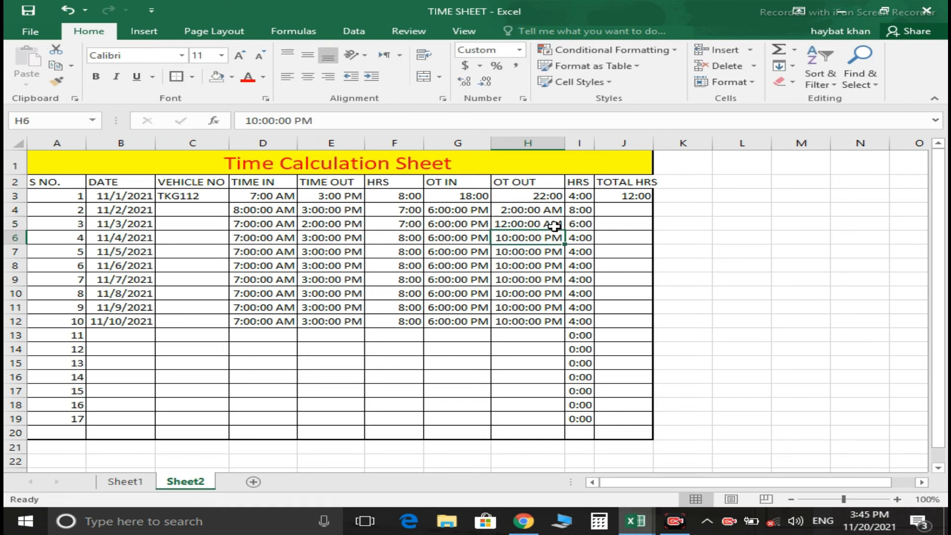
Widen column I slightly and clear the overtime hours in the unused rows I13:I19.
left_click(593, 141)
left_click_drag(588, 147, 606, 148)
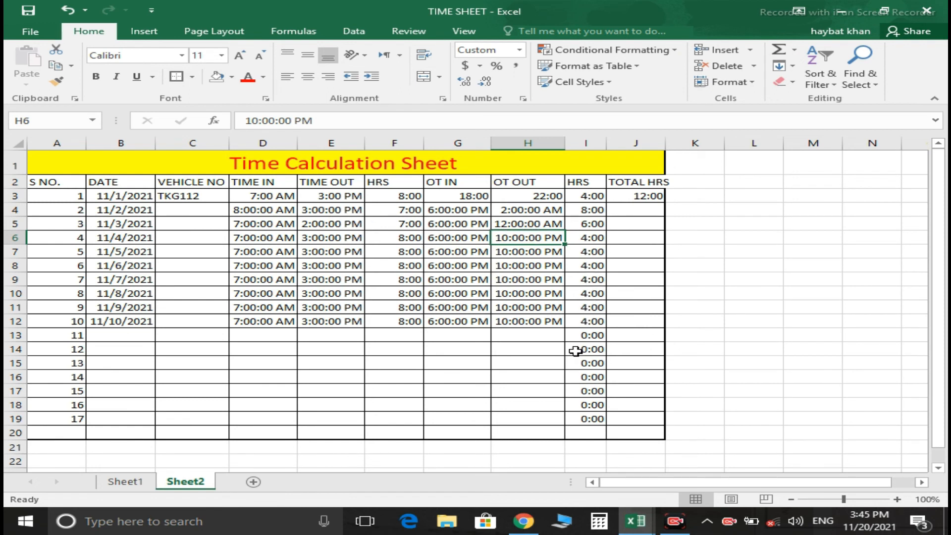
left_click_drag(581, 337, 576, 418)
key("Delete")
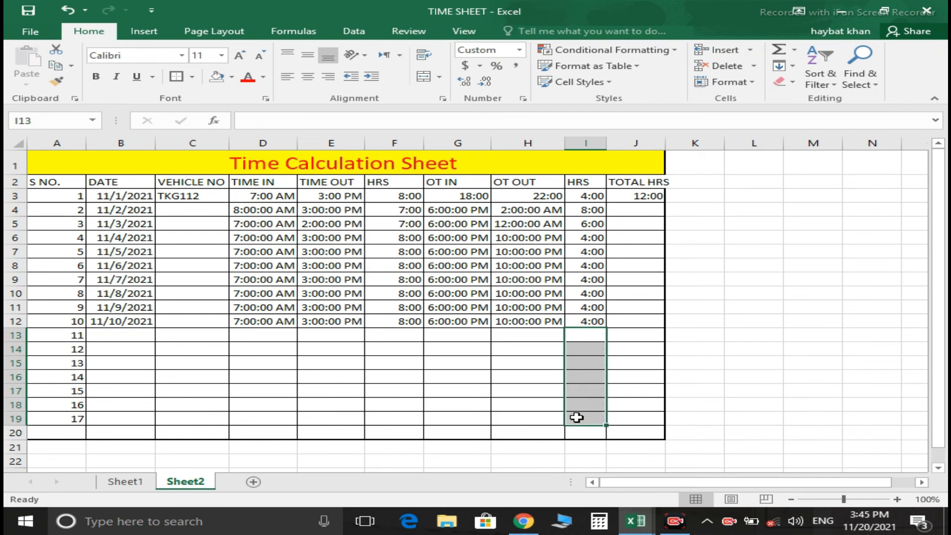
Fill the TOTAL HRS formula from J3 down to J12 and add a Sum of the column in J20.
left_click(641, 198)
left_click_drag(666, 202, 665, 328)
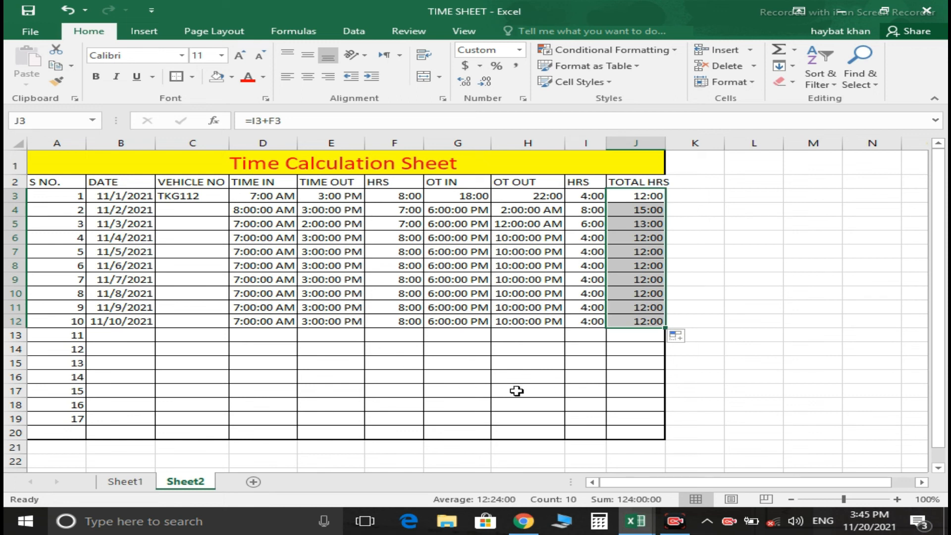
left_click_drag(627, 194, 630, 434)
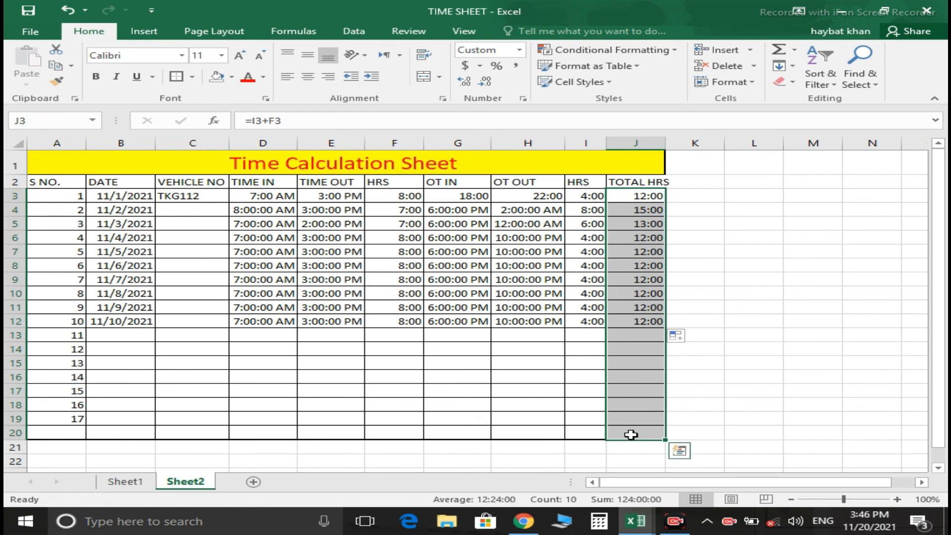
left_click(795, 54)
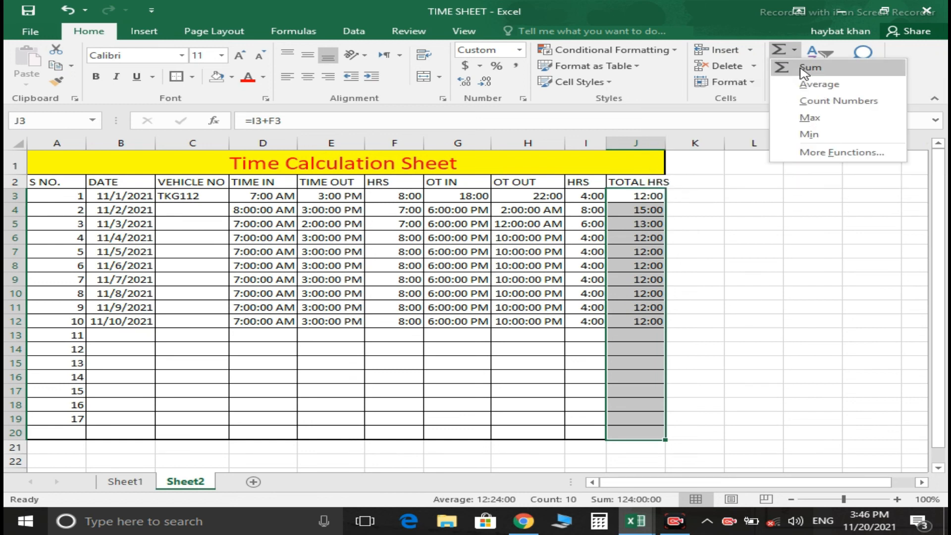
left_click(804, 69)
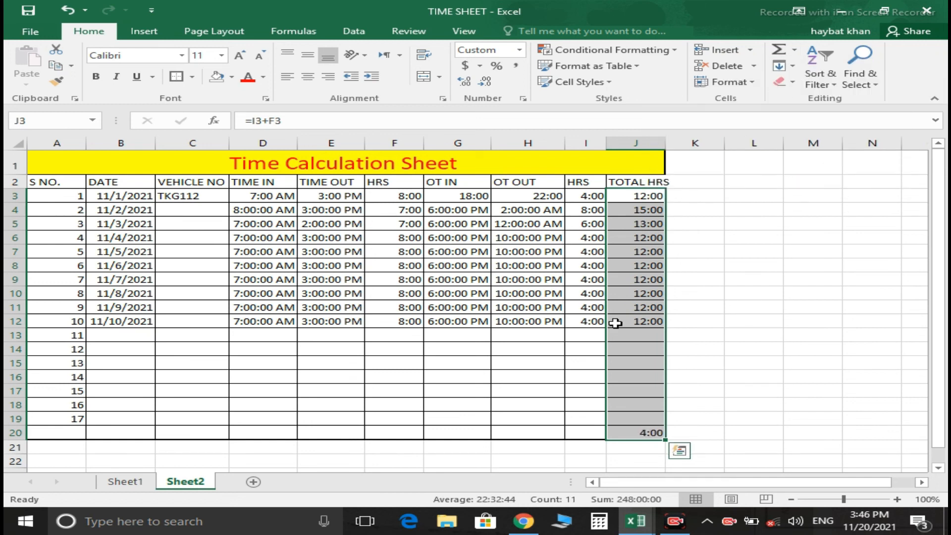
Format the sum in cell J20 with the custom number format [h]:mm:ss.
left_click(625, 434)
right_click(626, 434)
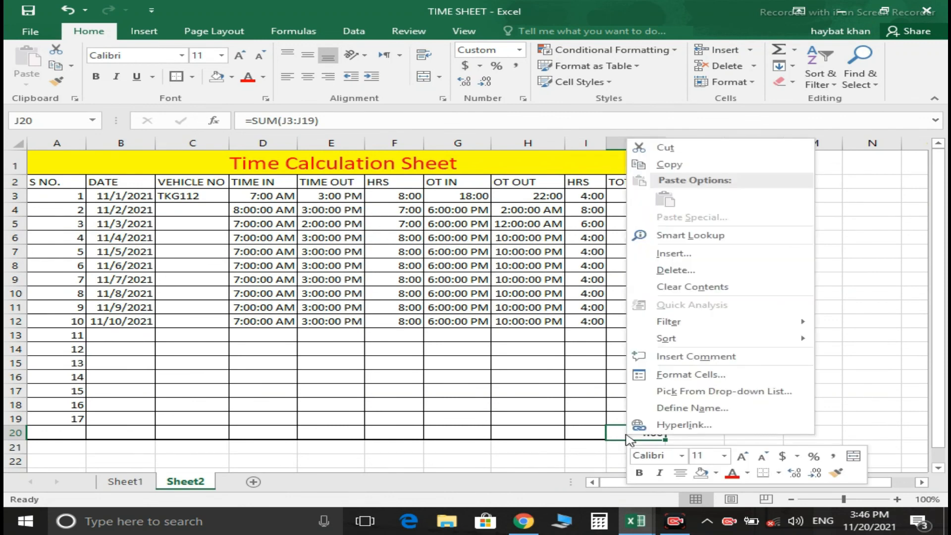
left_click(698, 378)
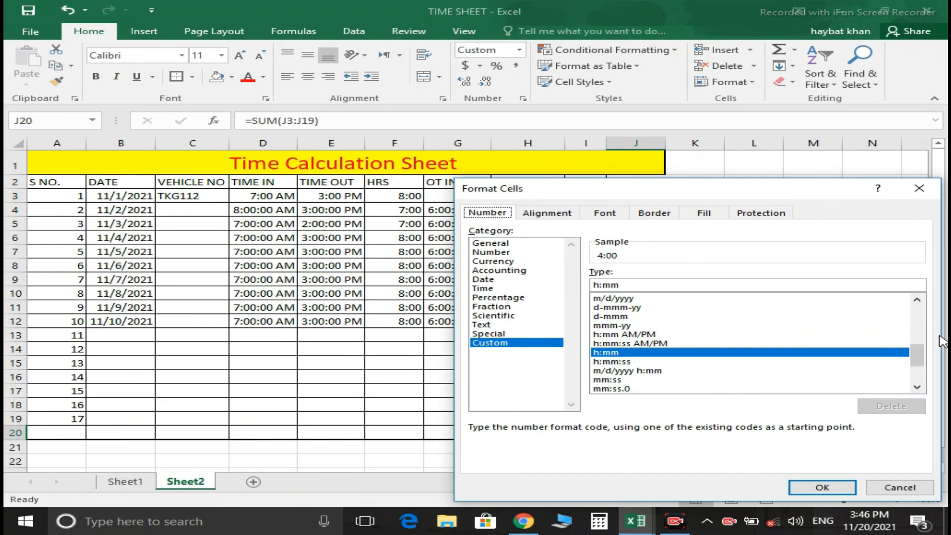
left_click_drag(920, 360, 919, 369)
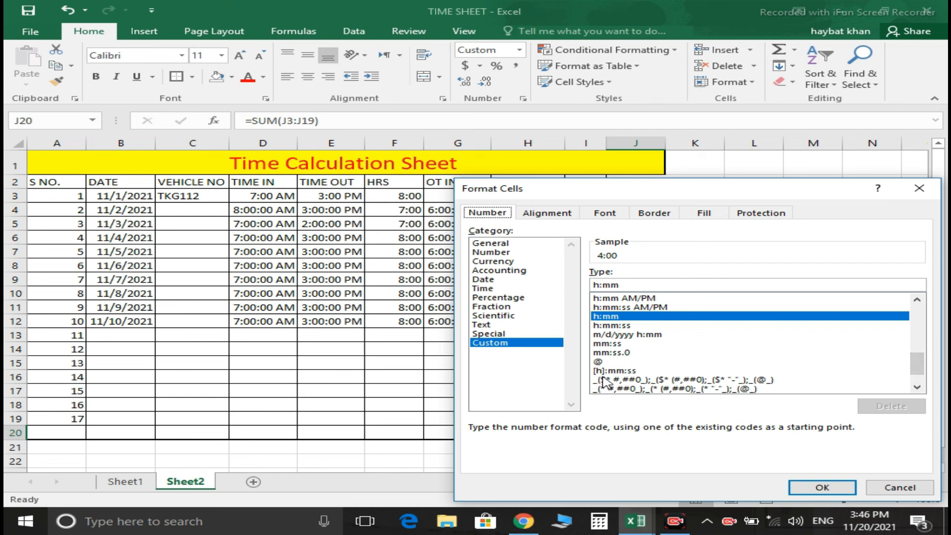
left_click(632, 371)
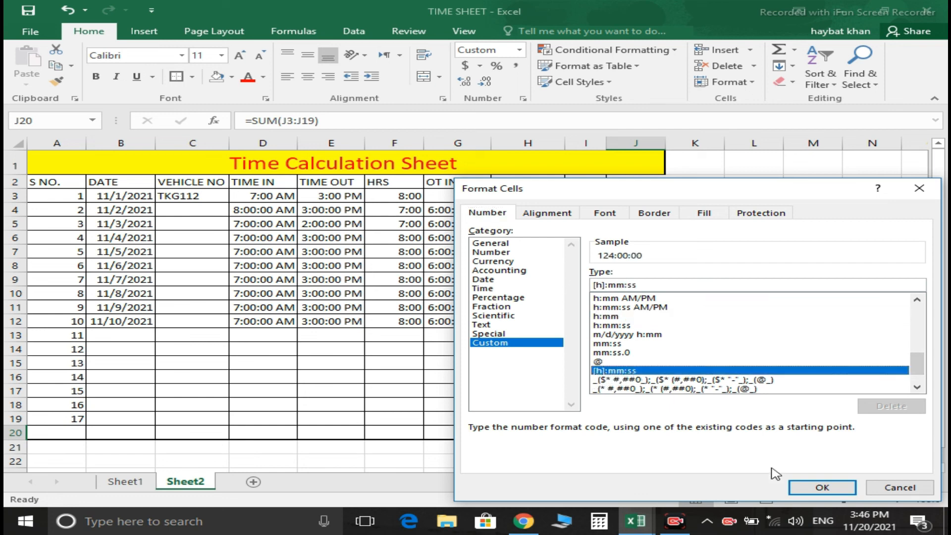
left_click(822, 488)
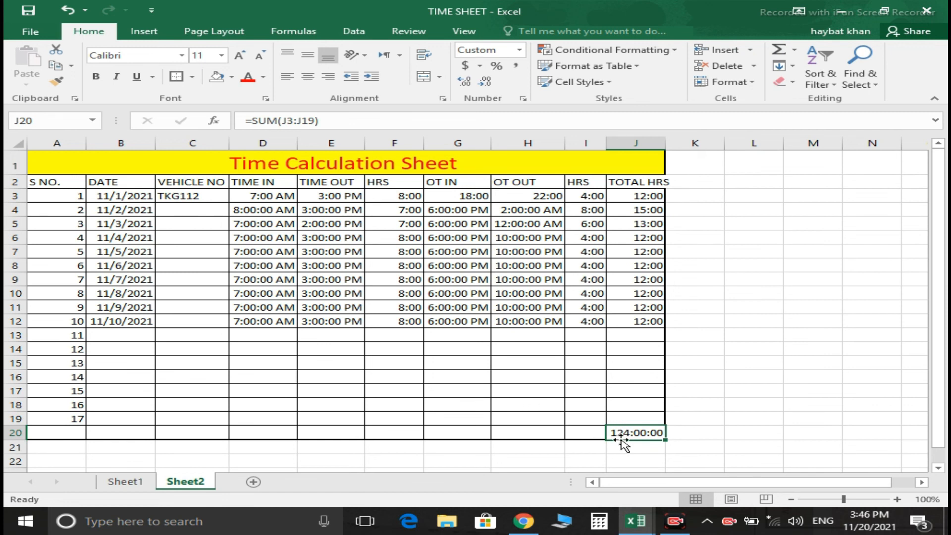
key("ctrl+c")
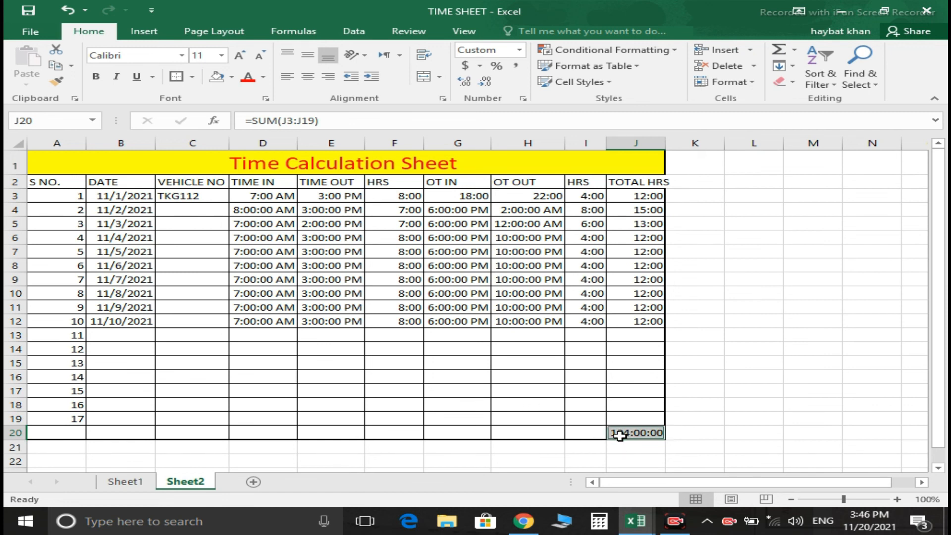
key("ctrl+c")
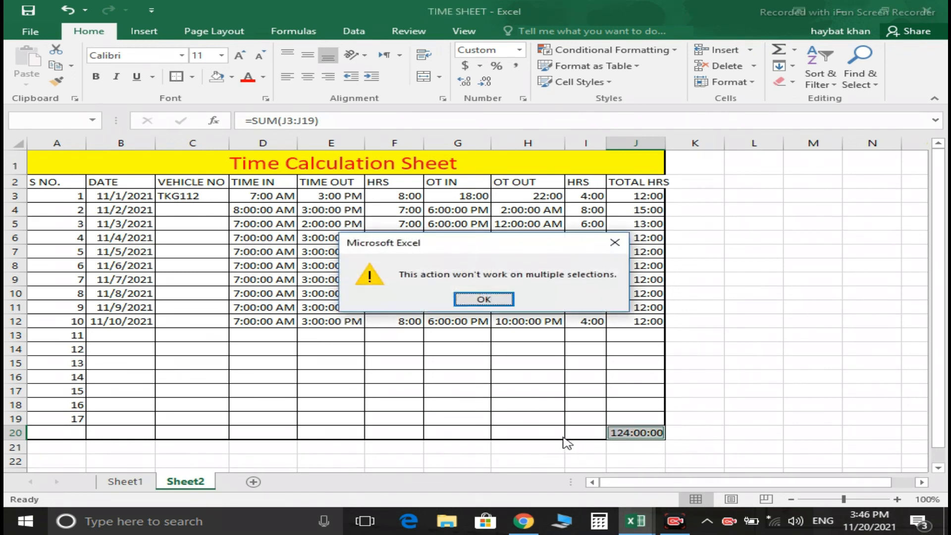
left_click(615, 243)
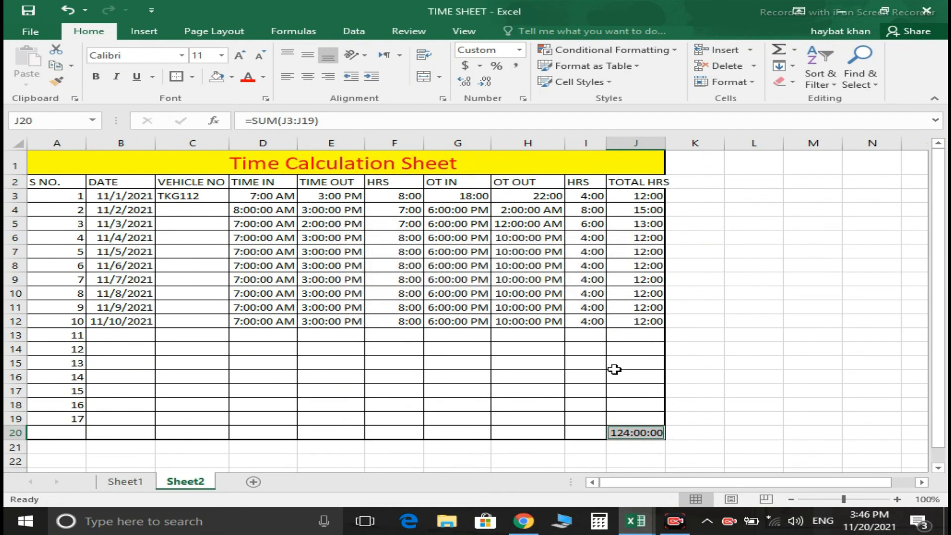
key("ctrl+c")
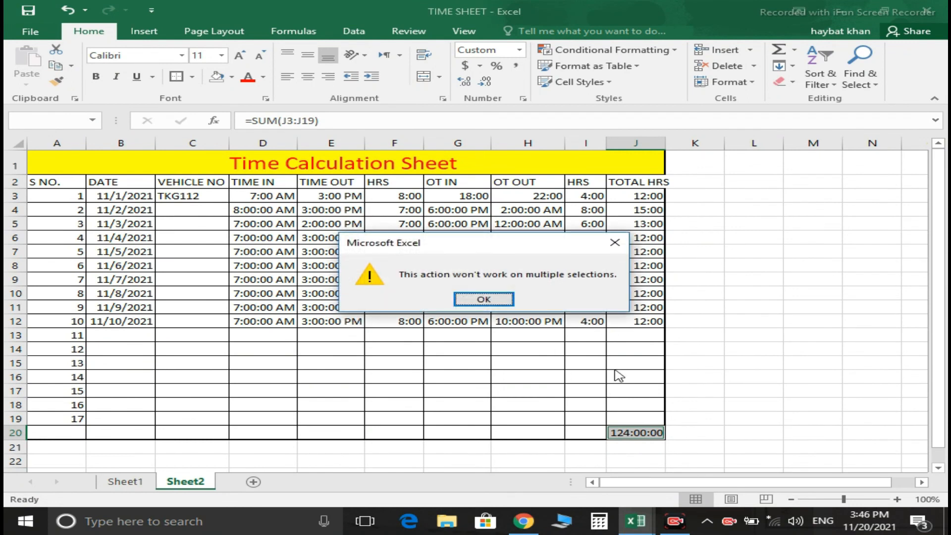
left_click(484, 300)
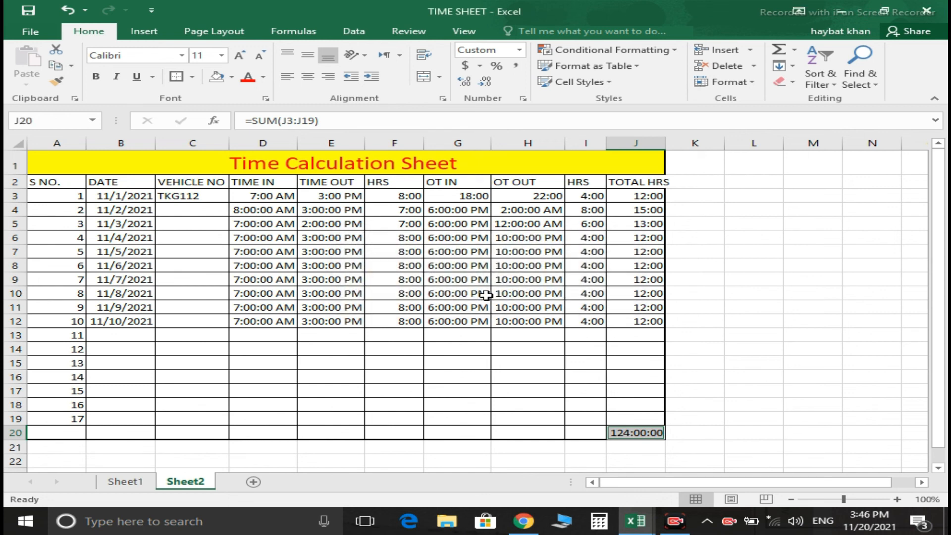
left_click(532, 377)
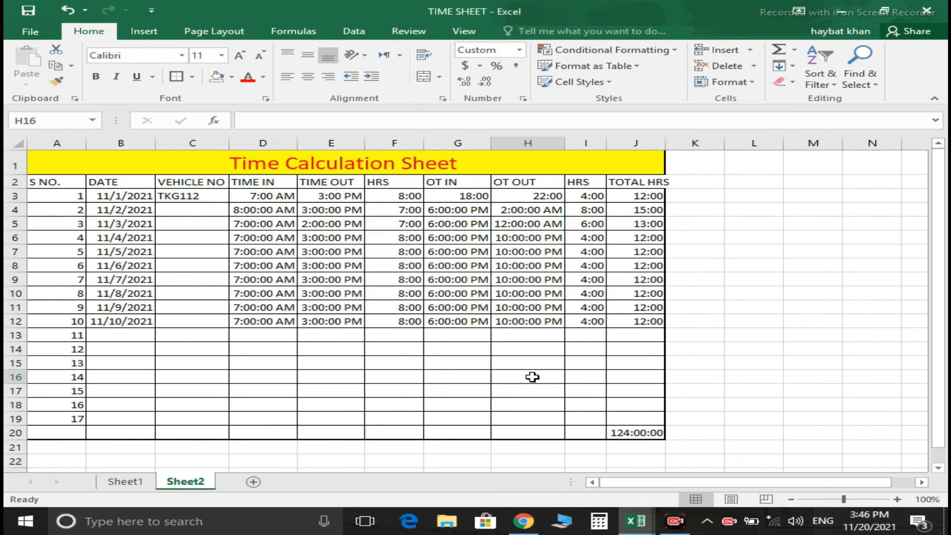
Copy the TOTAL HRS sum from J20 to I20 for the overtime hours and auto-fit the width of column I.
left_click(621, 434)
key("ctrl+c")
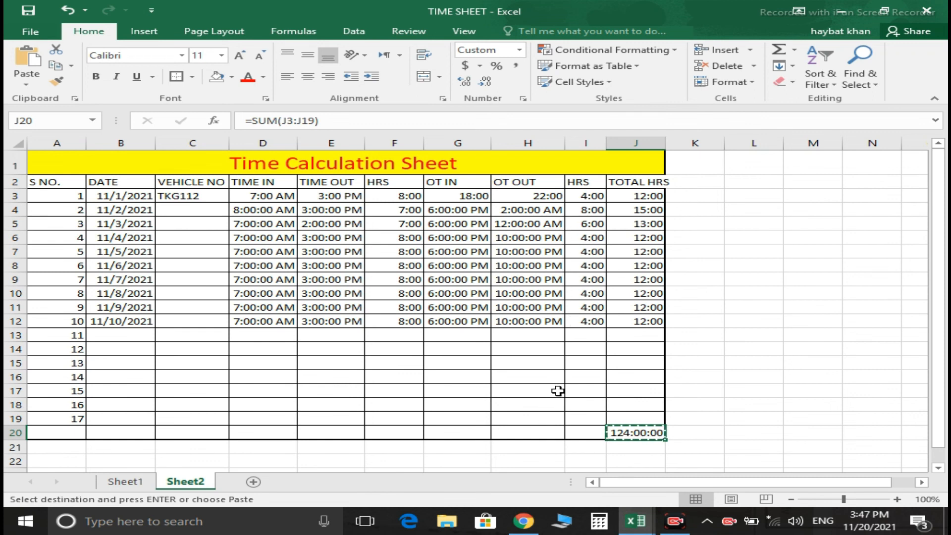
left_click(574, 434)
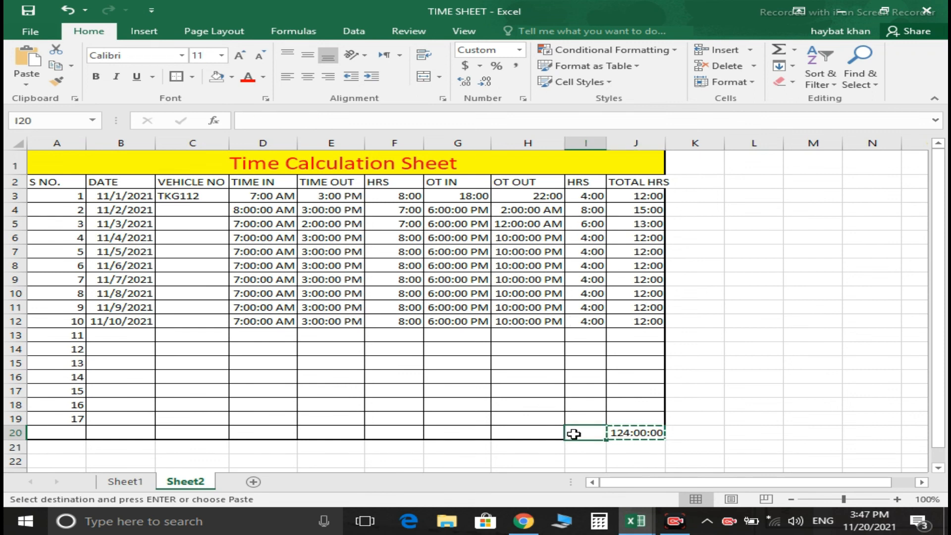
key("ctrl+v")
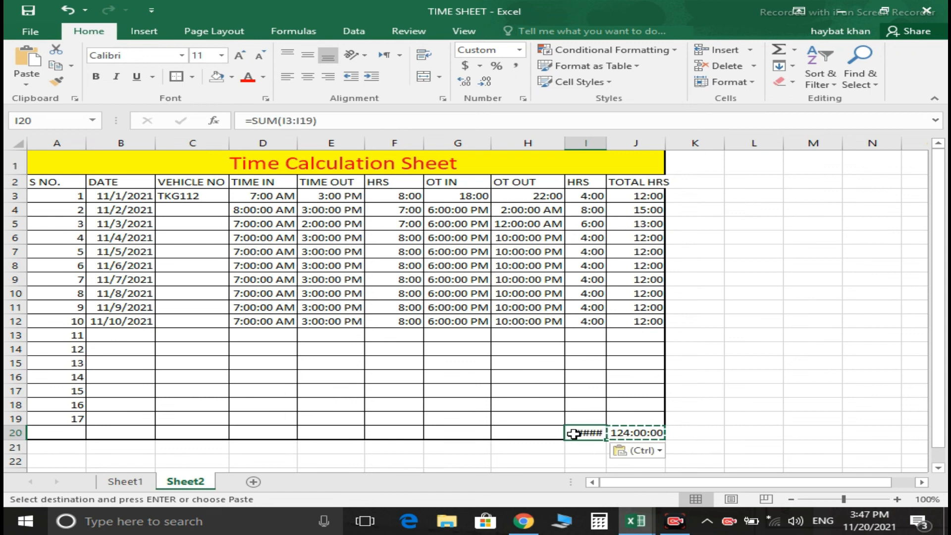
double_click(603, 141)
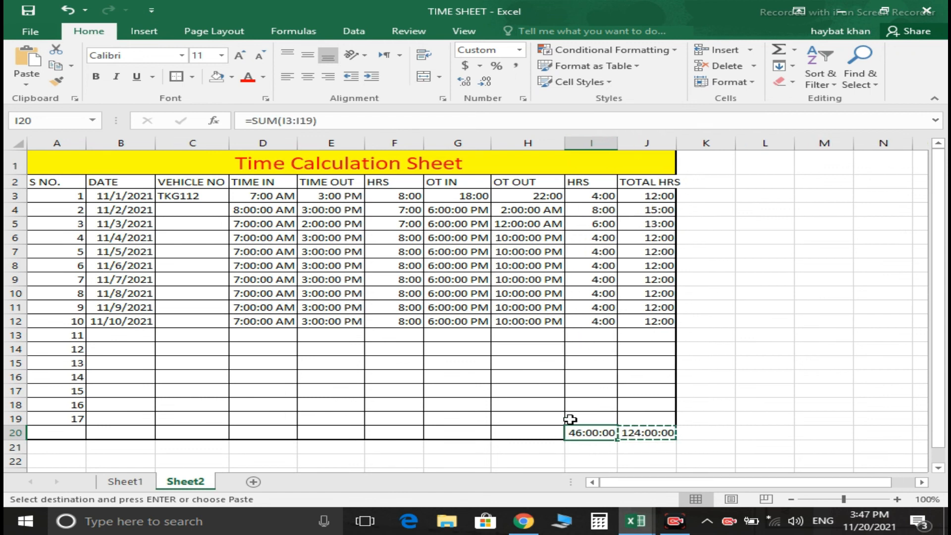
Paste the copied sum into F20 for the regular HRS column and check it together with the overtime sum in I20.
left_click(392, 433)
key("ctrl+v")
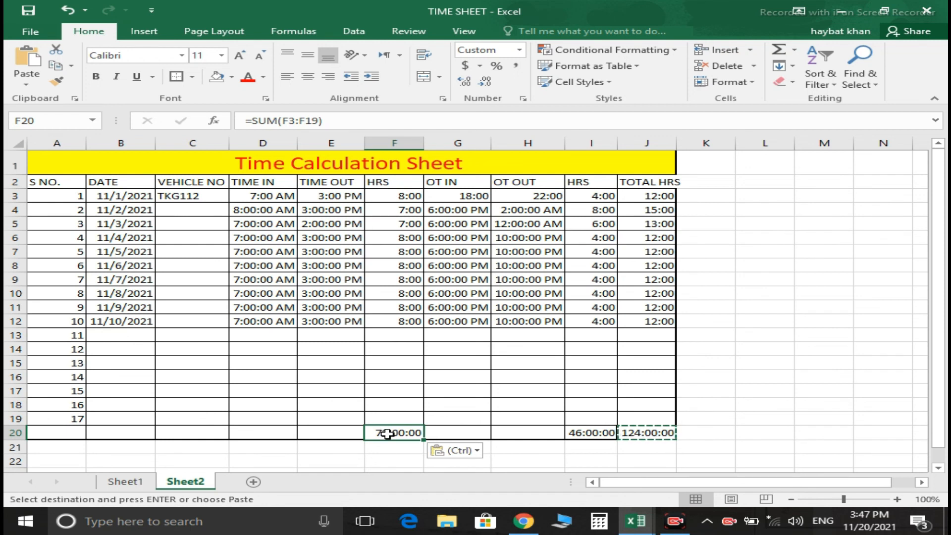
key("Escape")
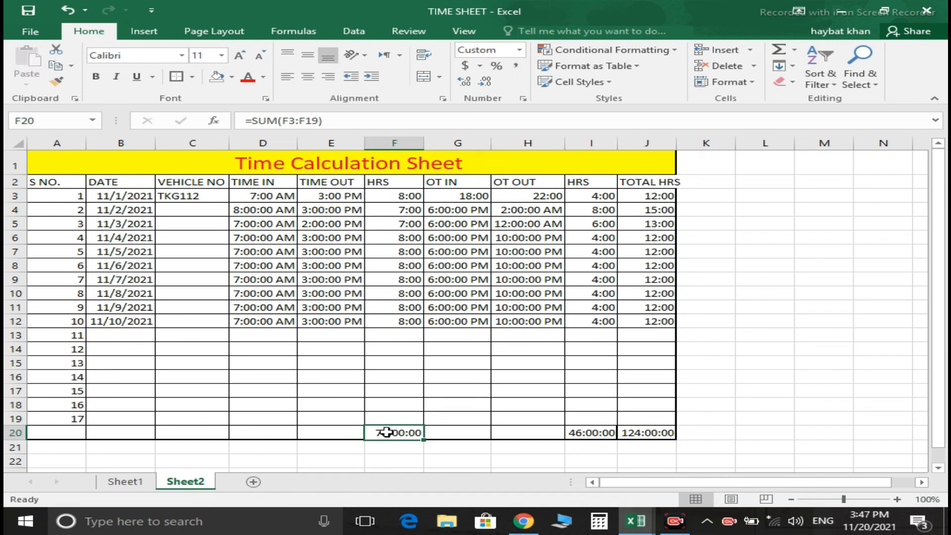
double_click(387, 434)
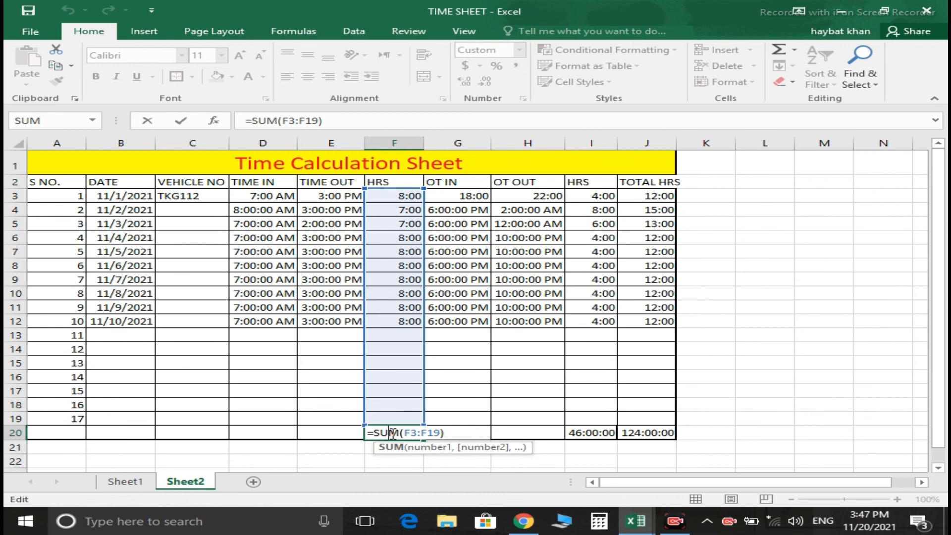
key("Escape")
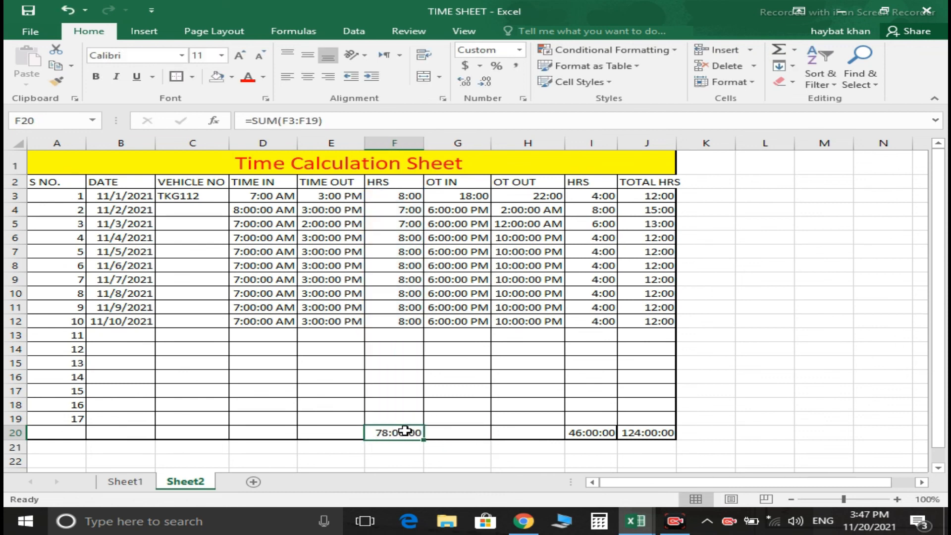
left_click(588, 431, "ctrl")
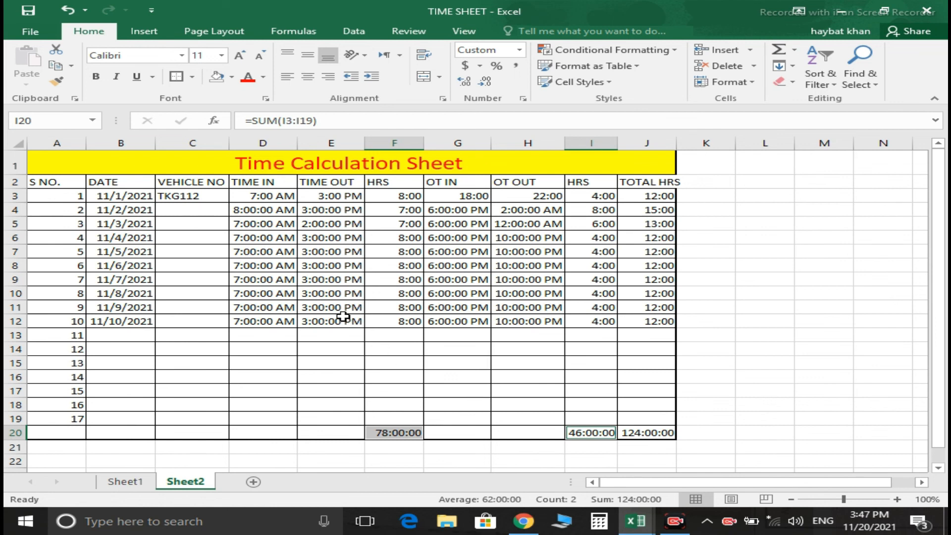
Change the TIME IN value in cell D7 to 9:00:00 AM.
left_click(265, 255)
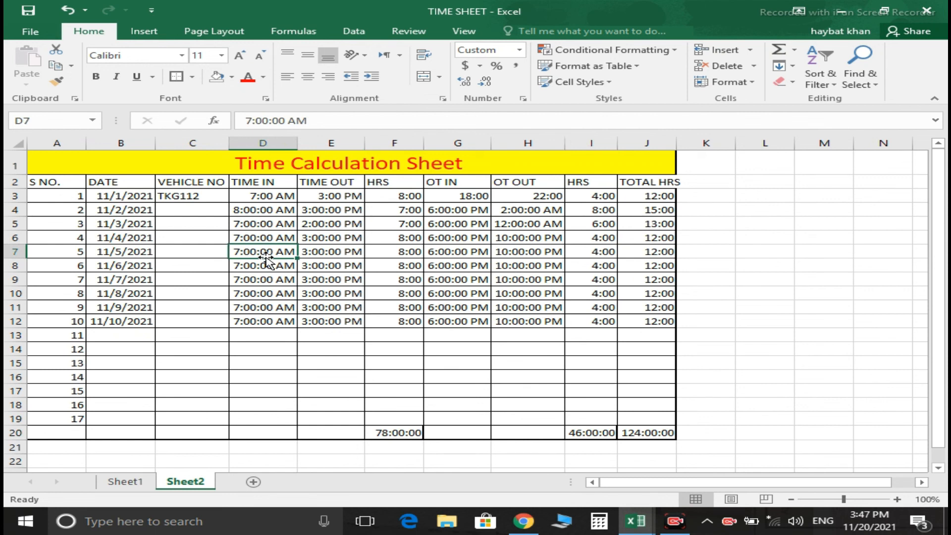
double_click(266, 256)
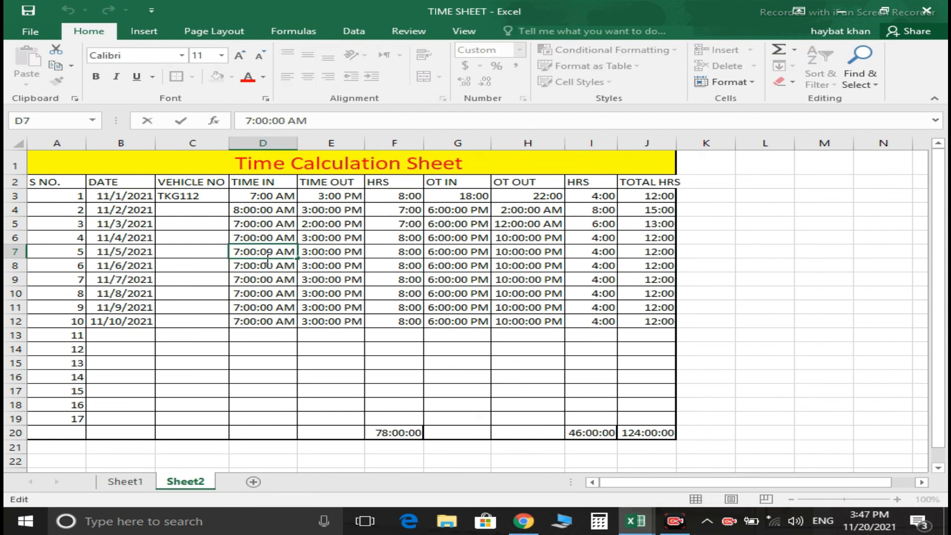
key("BackSpace")
type("9")
key("Return")
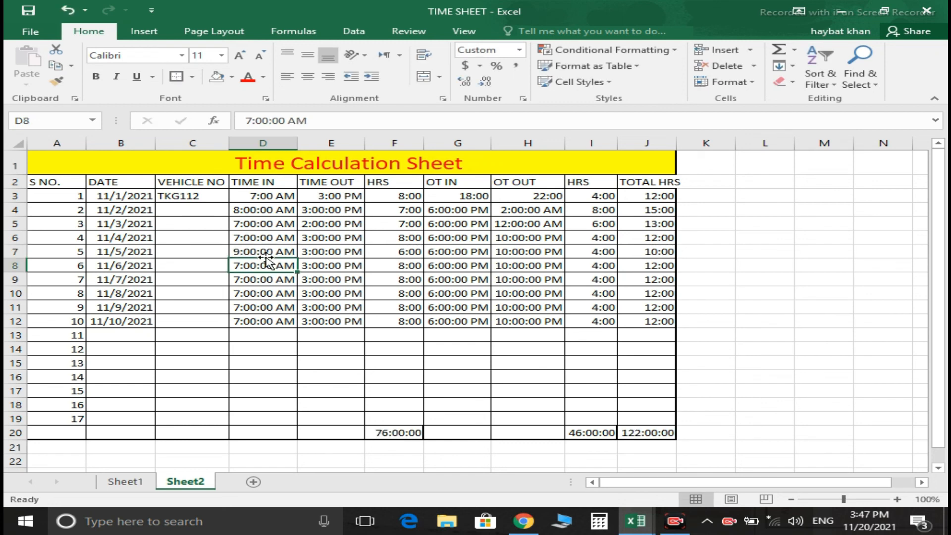